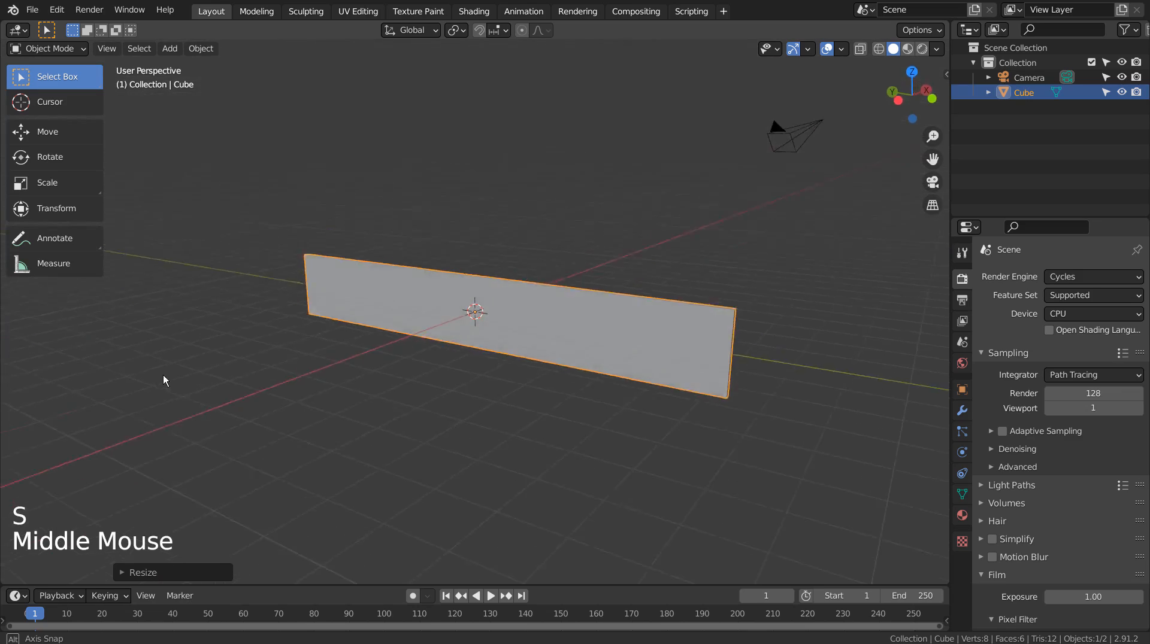
# Add an Array modifier to the thin slab with a relative X offset factor of 1.5
pyautogui.scroll(-5, 477, 434)
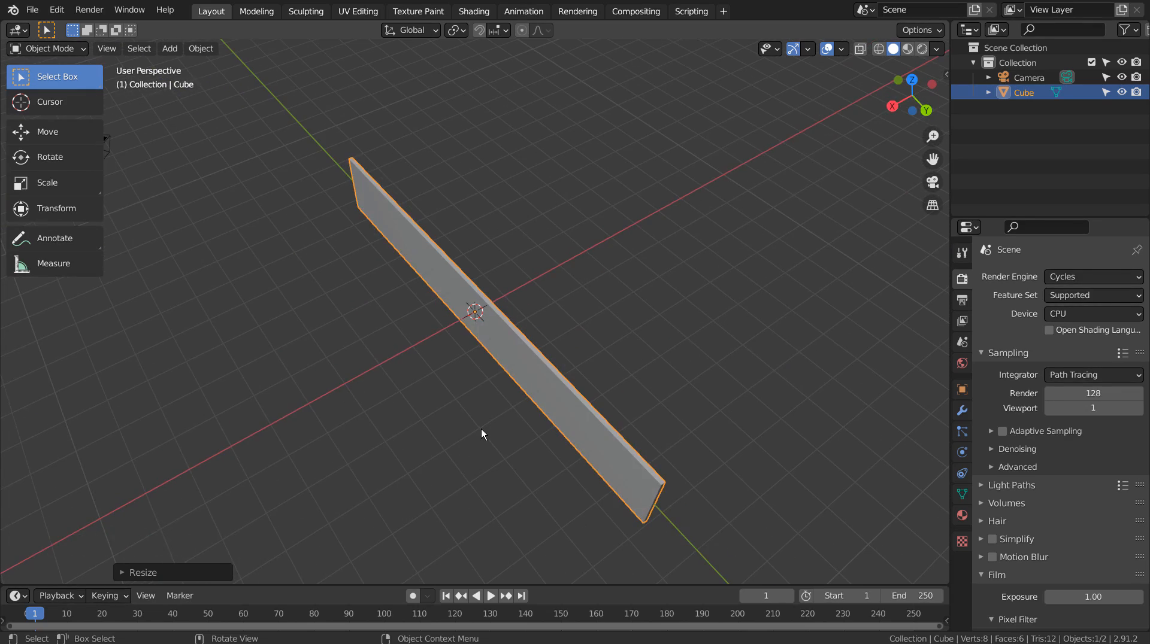
pyautogui.click(961, 410)
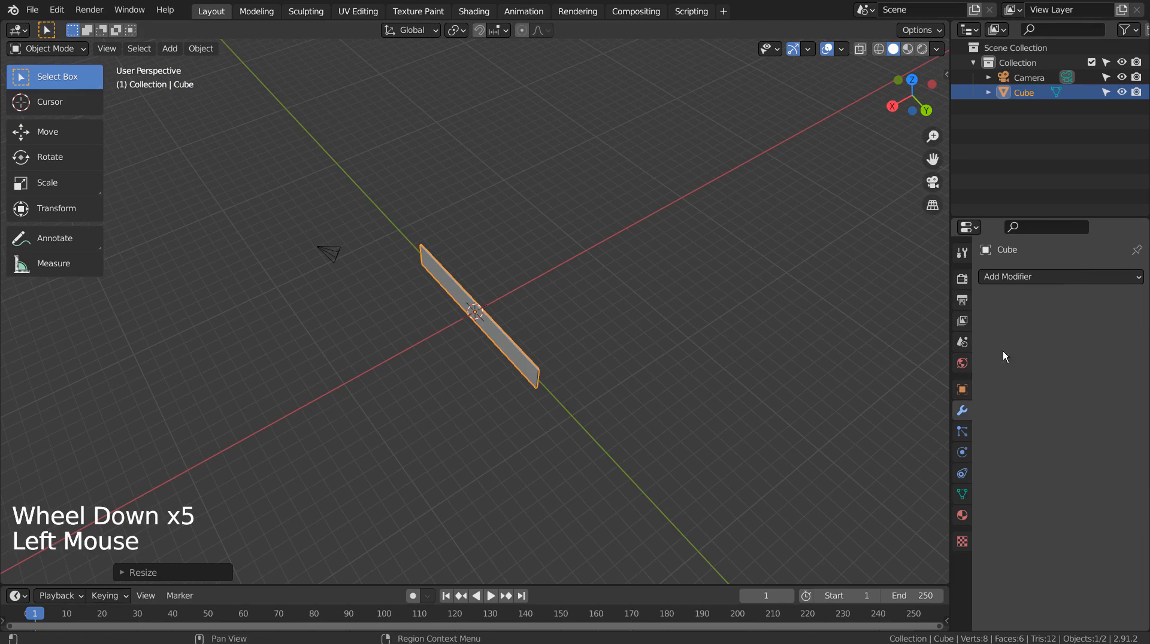
pyautogui.click(1027, 278)
pyautogui.click(878, 319)
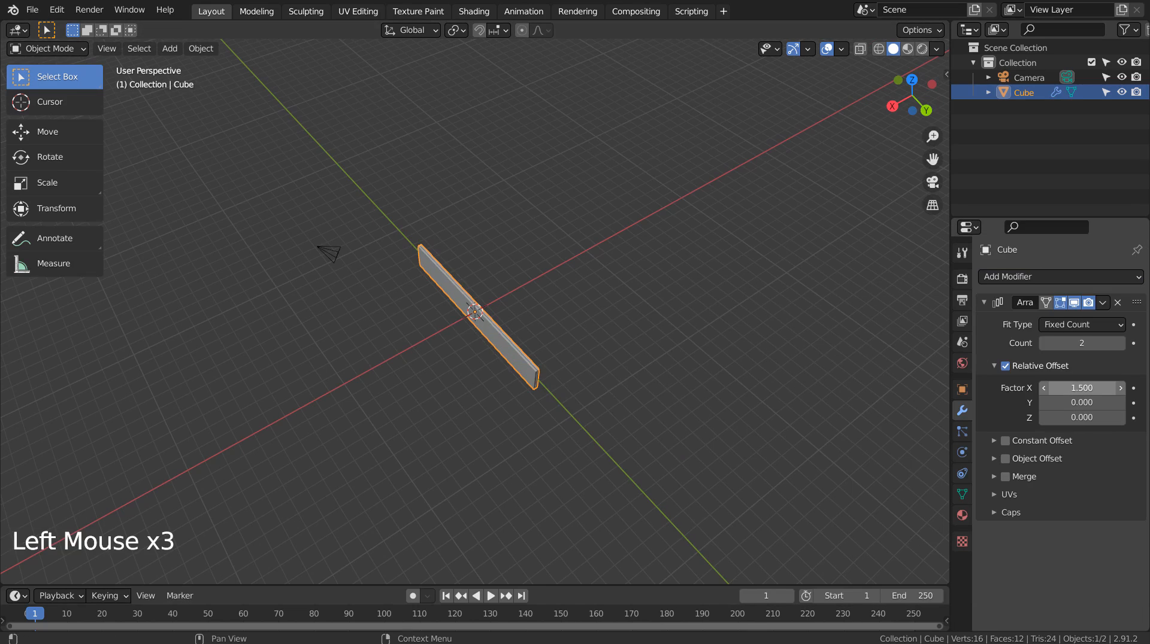
# Set the array's relative X offset factor to 2 and its count to 25
pyautogui.press('KP_7')
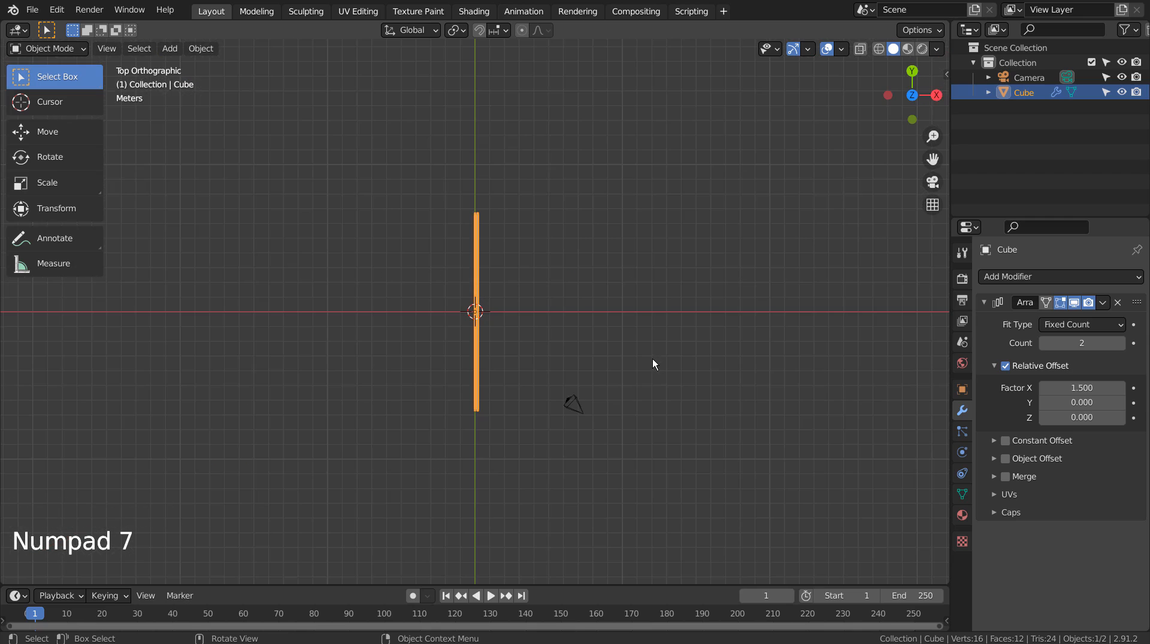
pyautogui.scroll(3, 656, 363)
pyautogui.scroll(4, 657, 363)
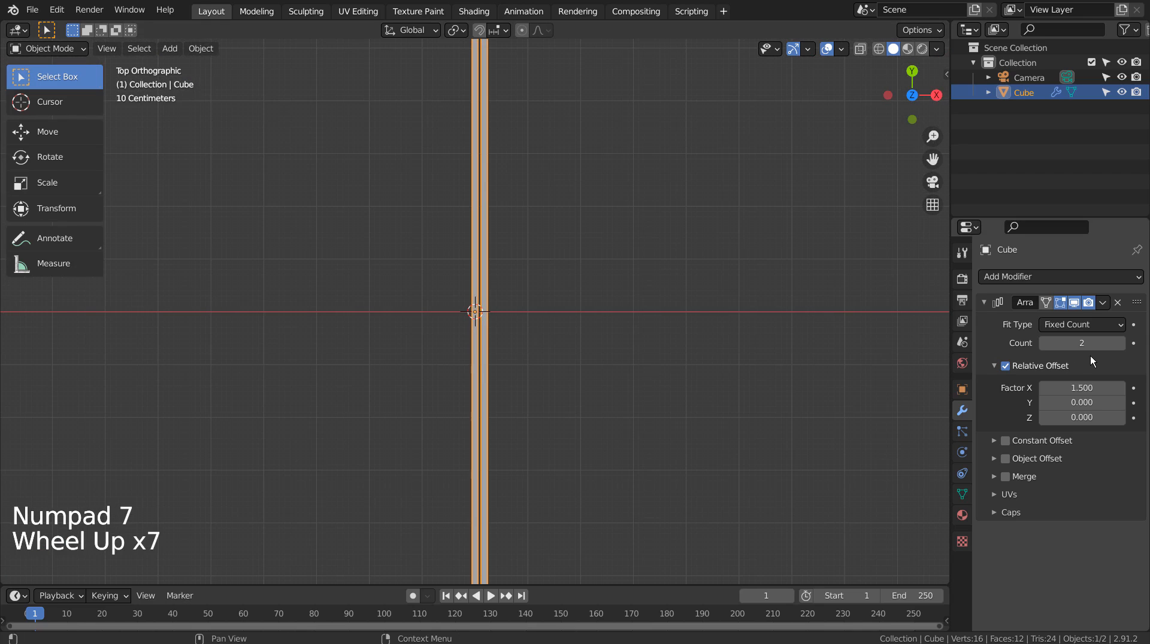
pyautogui.moveTo(1091, 388); pyautogui.dragTo(1089, 389)
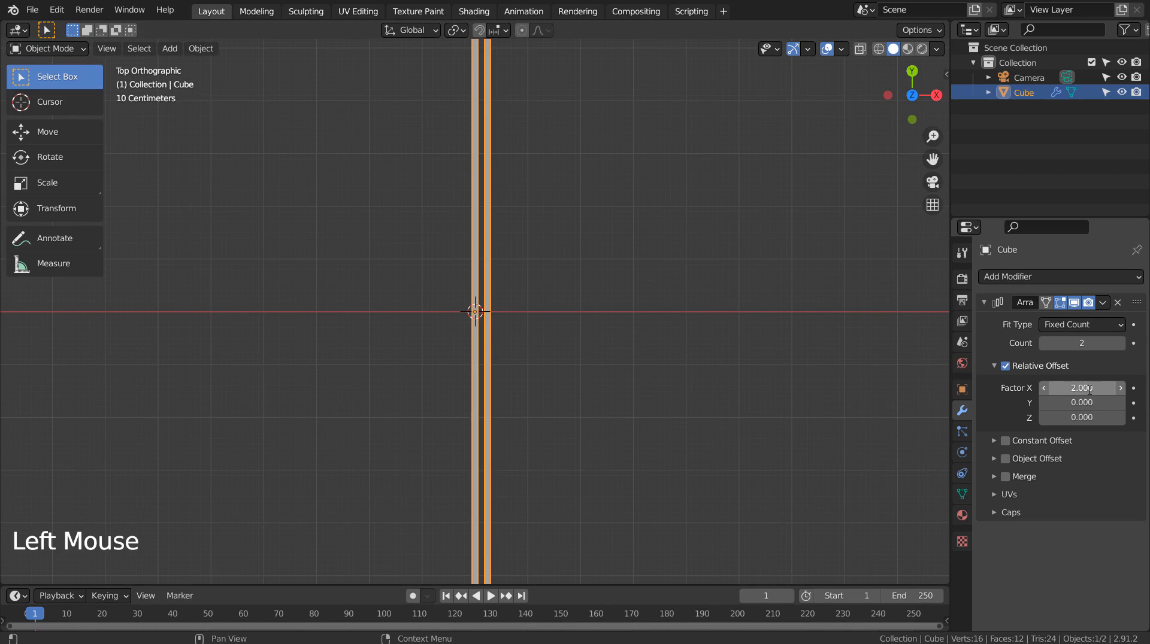
pyautogui.write('5')
pyautogui.press('Return')
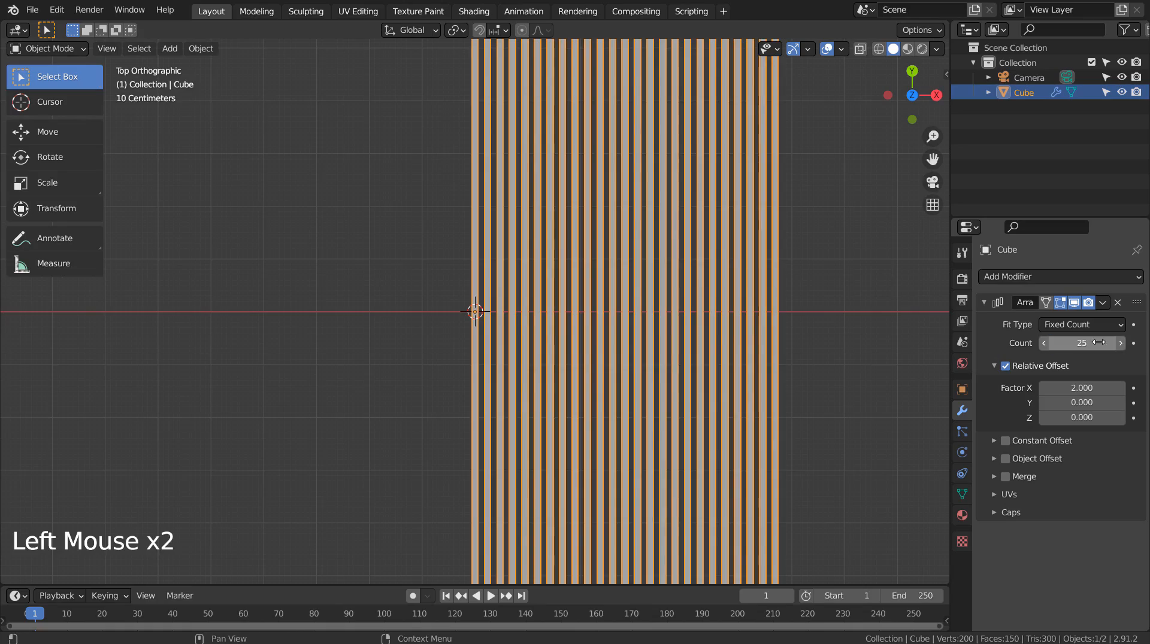
# Increase the array count to 55
pyautogui.scroll(-2, 839, 353)
pyautogui.moveTo(840, 354); pyautogui.dragTo(618, 325, button='middle')
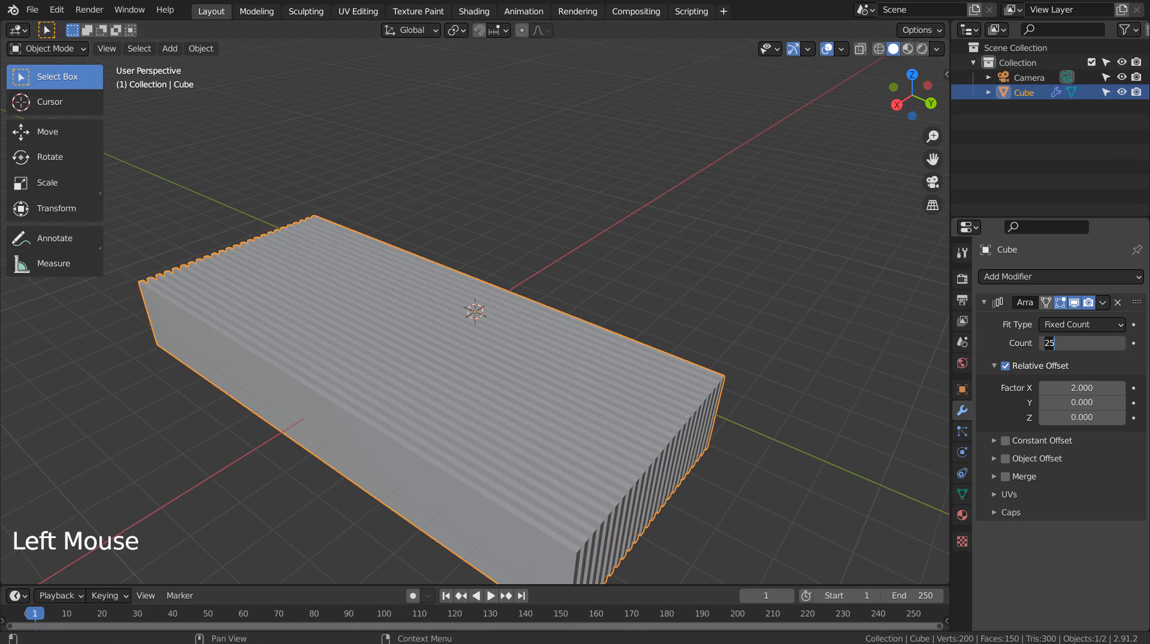
pyautogui.write('5')
# Scale the slat mesh along the Z axis to just under three times its height
pyautogui.scroll(-4, 689, 359)
pyautogui.moveTo(646, 370); pyautogui.dragTo(698, 417, button='middle')
pyautogui.press('Tab')
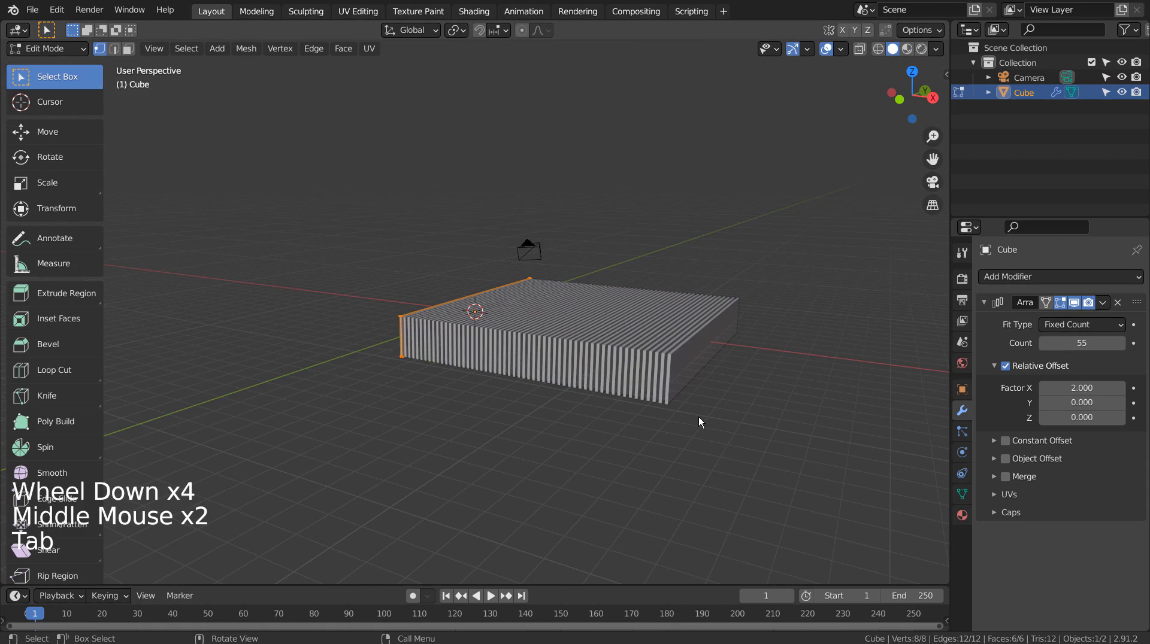
pyautogui.press('s')
pyautogui.press('z')
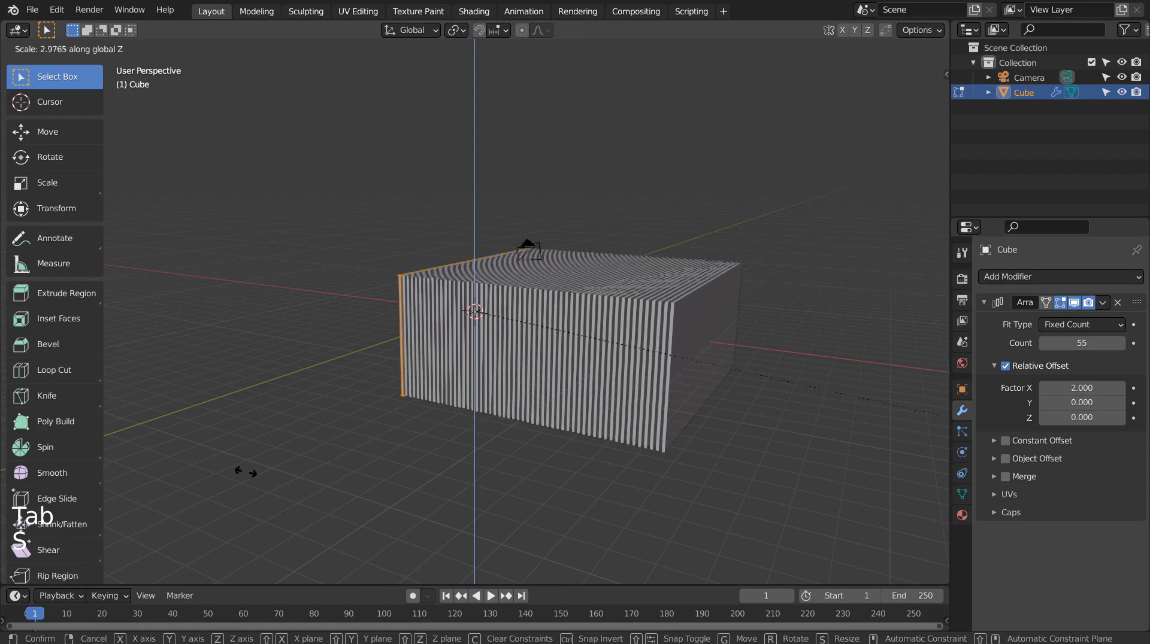
pyautogui.click(388, 481)
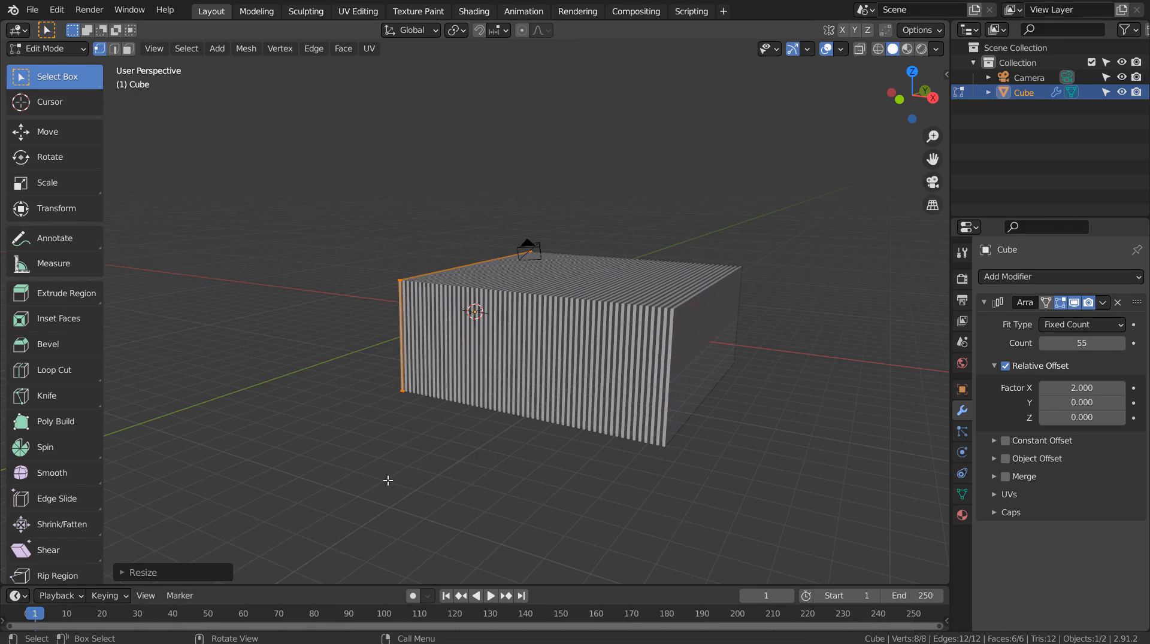
# Lengthen the slats by scaling the mesh along the Y axis
pyautogui.moveTo(388, 482); pyautogui.dragTo(371, 464, button='middle')
pyautogui.press('s')
pyautogui.press('x')
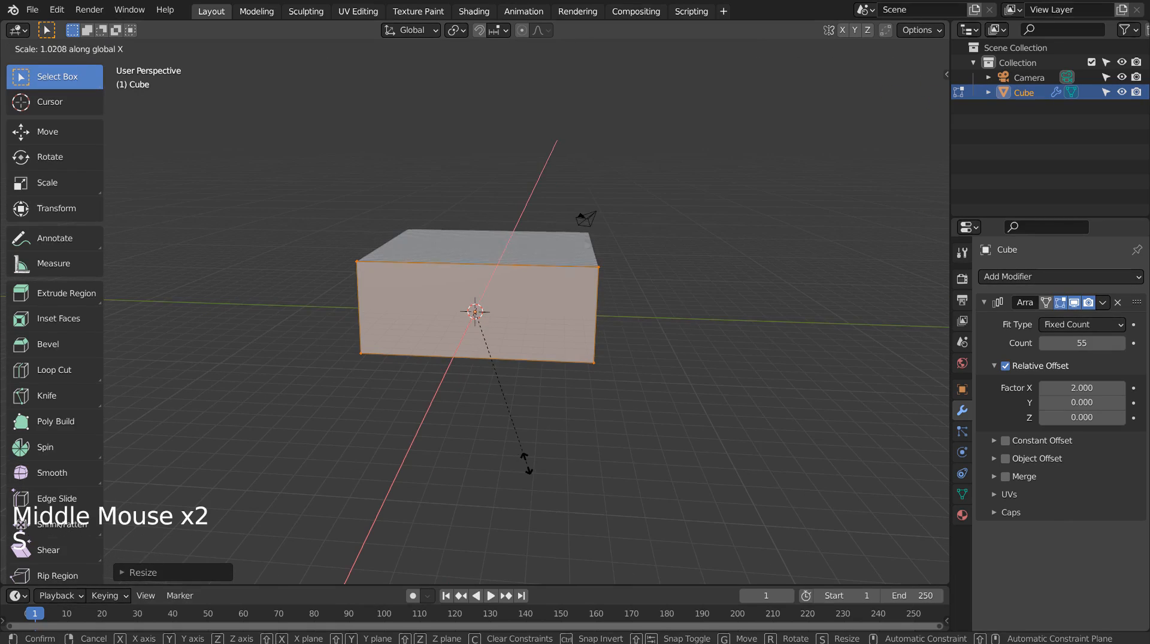
pyautogui.click(732, 455)
# Set the slat array's count to 75 and return to Object Mode with the array selected
pyautogui.moveTo(731, 455); pyautogui.dragTo(551, 397, button='middle')
pyautogui.click(1069, 344)
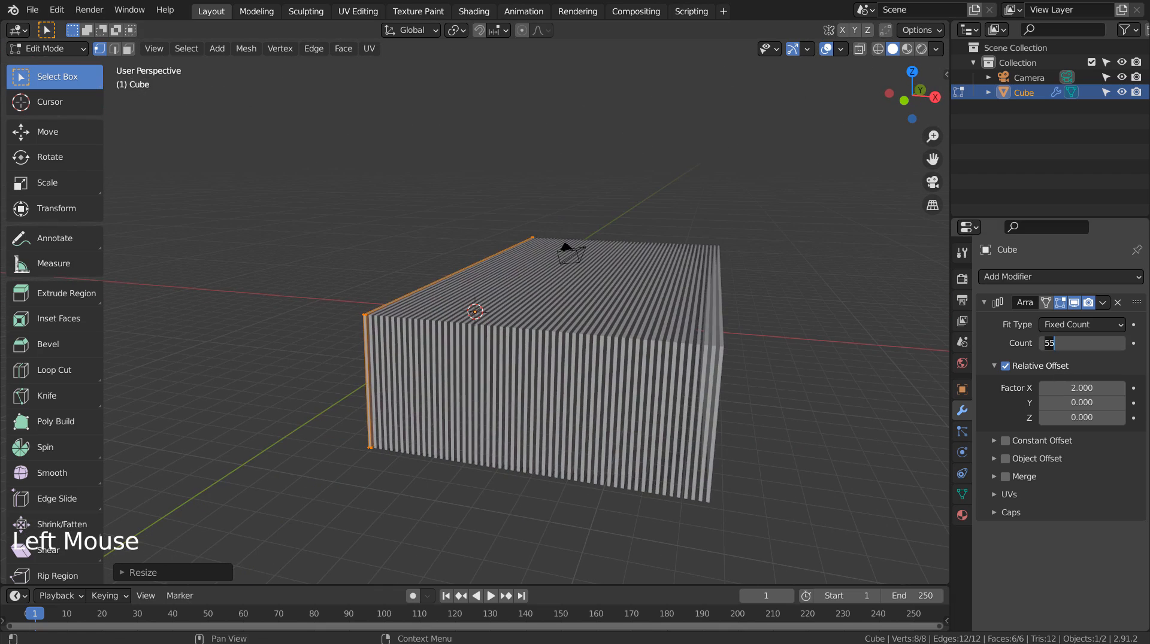
pyautogui.press('Return')
pyautogui.moveTo(393, 339); pyautogui.dragTo(609, 374, button='middle')
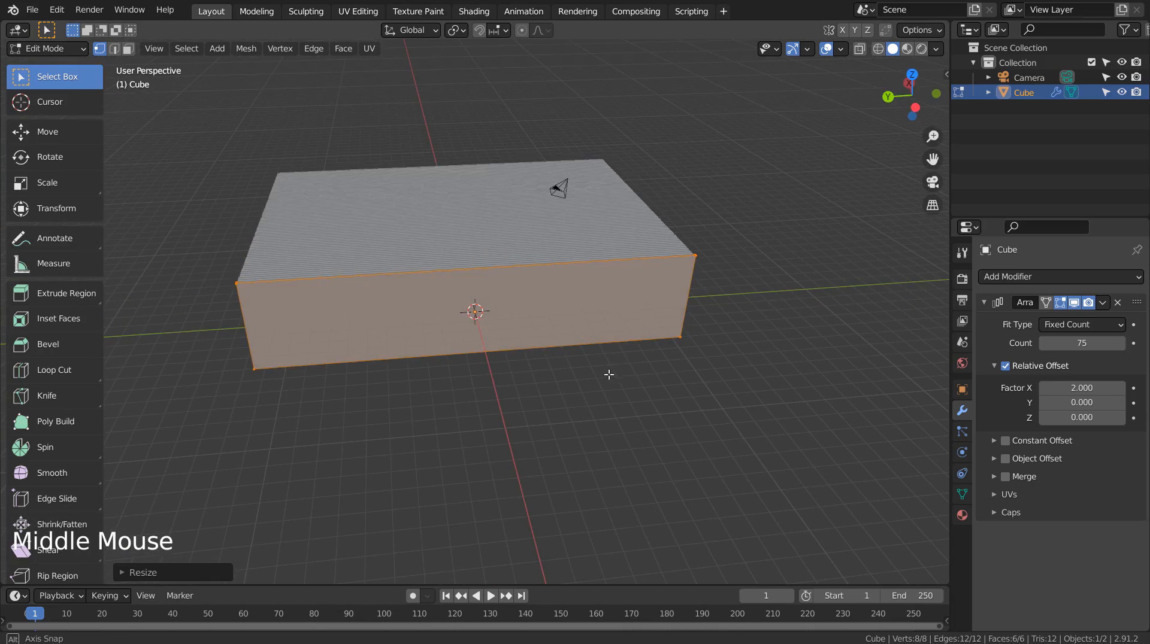
pyautogui.press('Tab')
pyautogui.moveTo(526, 339)
pyautogui.mouseDown(button='middle')
pyautogui.moveTo(693, 308)
pyautogui.moveTo(477, 318)
pyautogui.moveTo(535, 326)
pyautogui.mouseUp(button='middle')
pyautogui.click(535, 326)
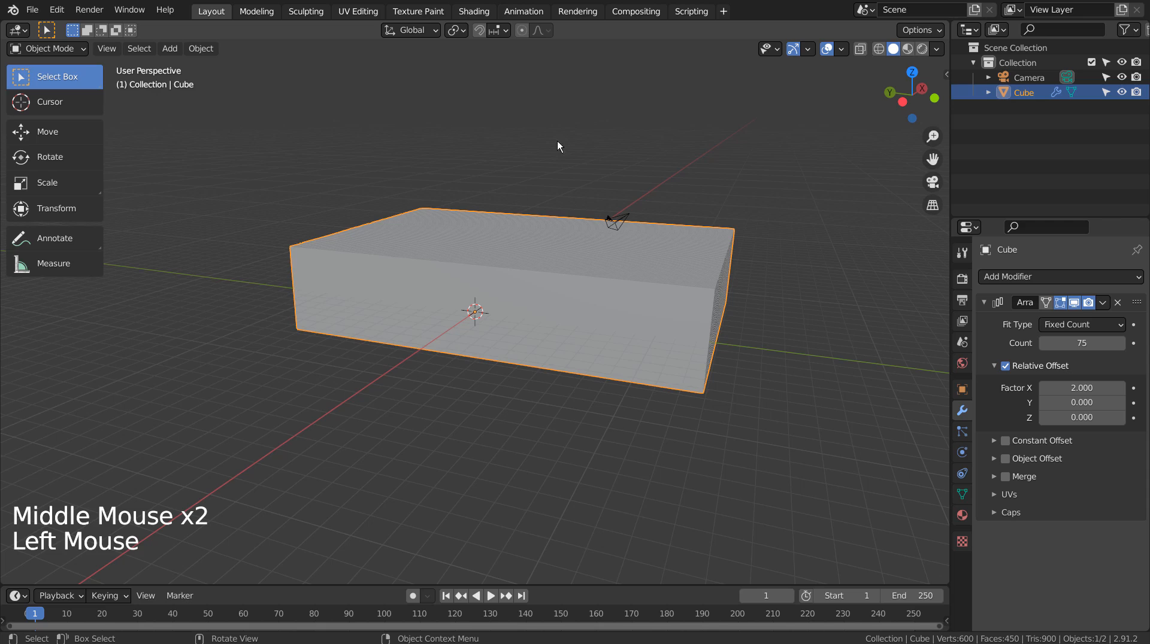
# In the Shading workspace, load the Wood24 col, disp, nrm and rgh textures onto the Principled BSDF with Principled Texture Setup
pyautogui.click(474, 11)
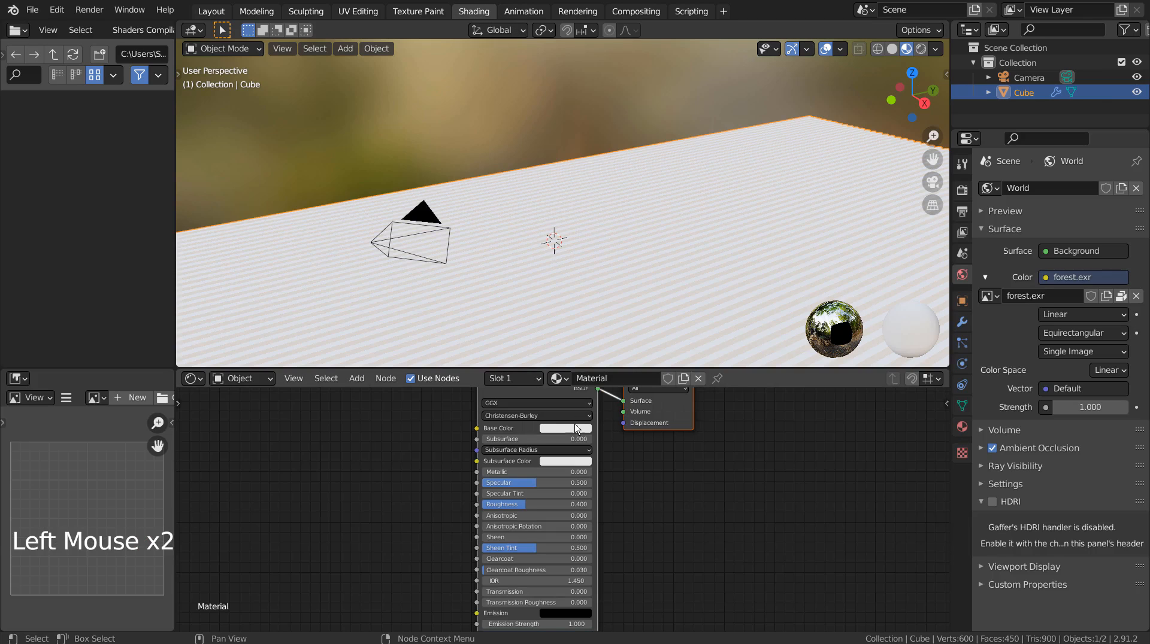
pyautogui.scroll(-3, 429, 426)
pyautogui.keyDown('shift'); pyautogui.moveTo(430, 426); pyautogui.dragTo(500, 463, button='middle'); pyautogui.keyUp('shift')
pyautogui.click(573, 447)
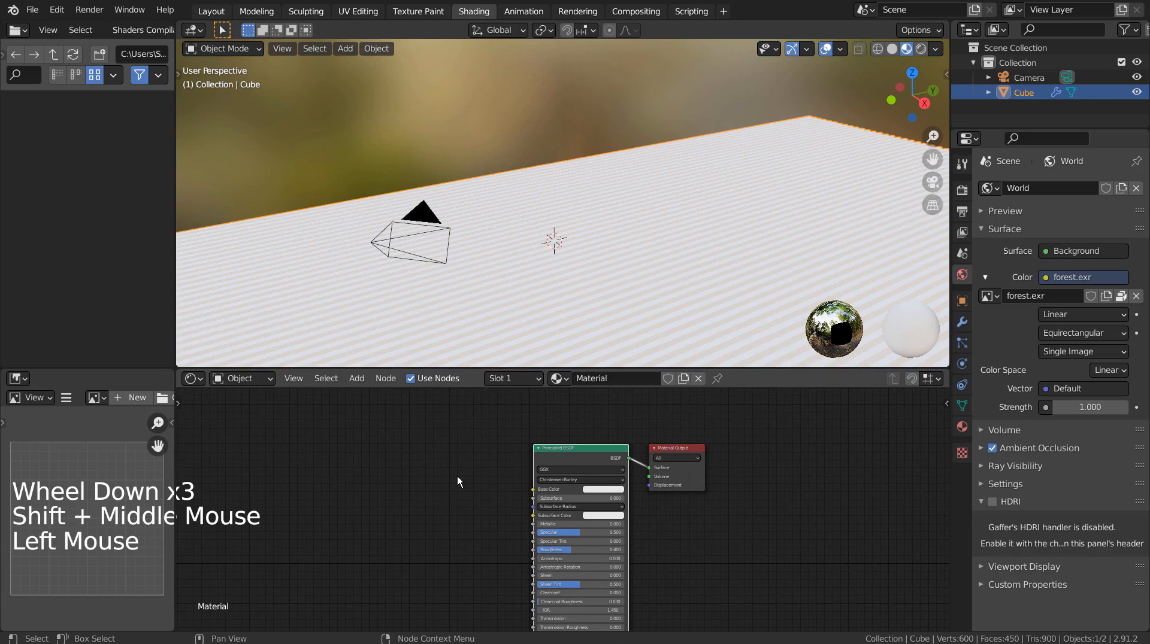
pyautogui.hotkey('ctrl', 'shift', 't')
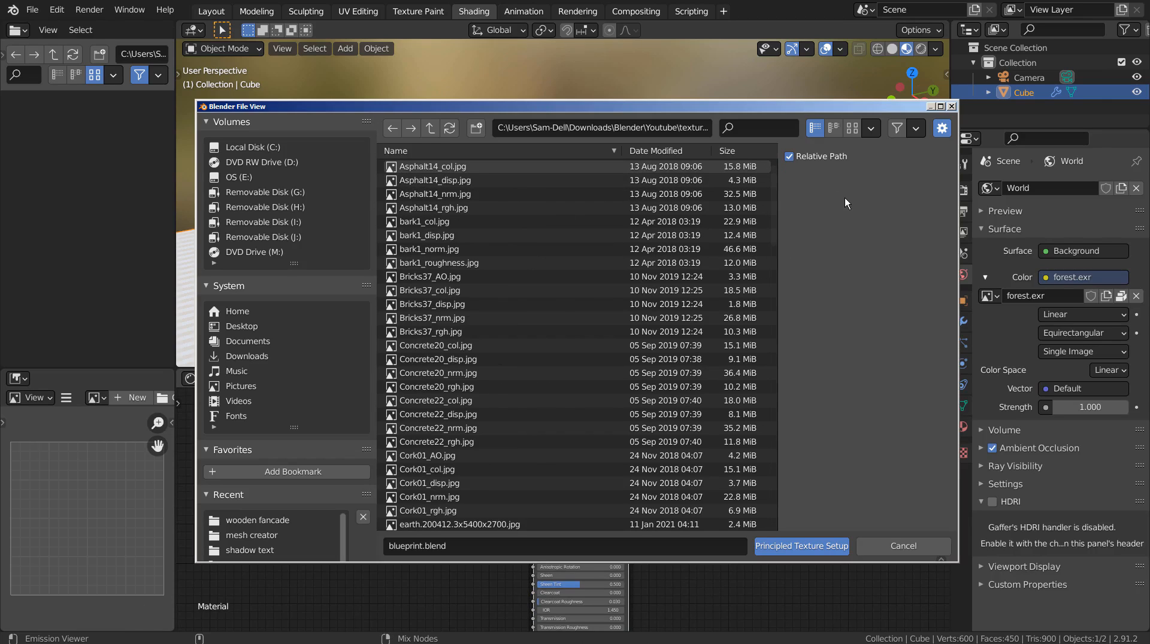
pyautogui.moveTo(775, 178); pyautogui.dragTo(790, 503)
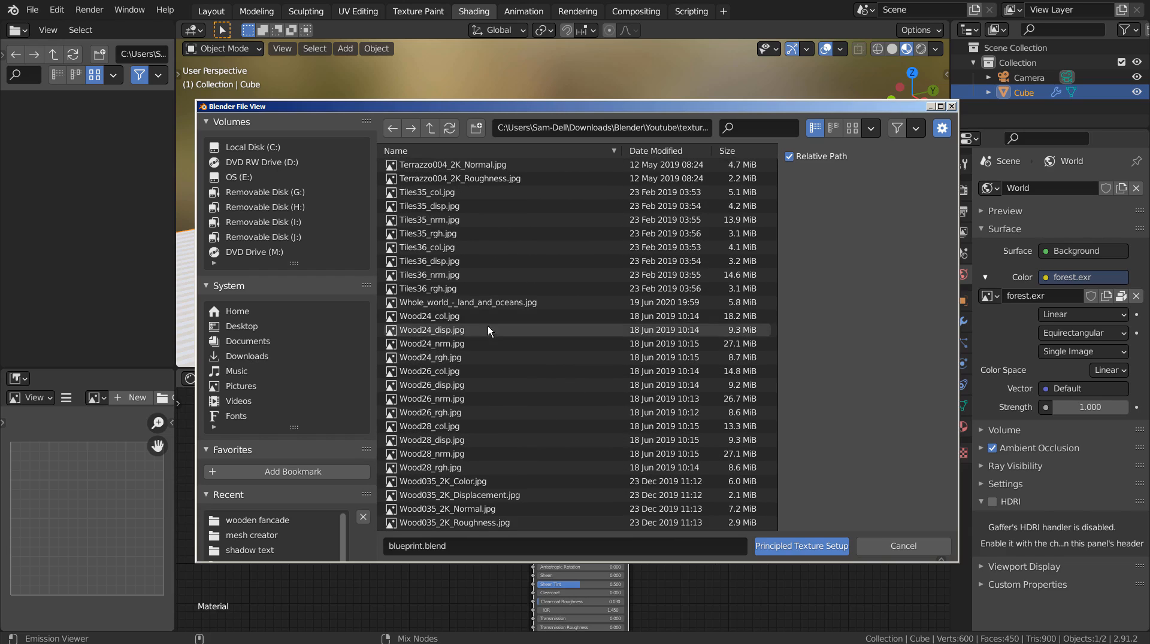
pyautogui.click(466, 316)
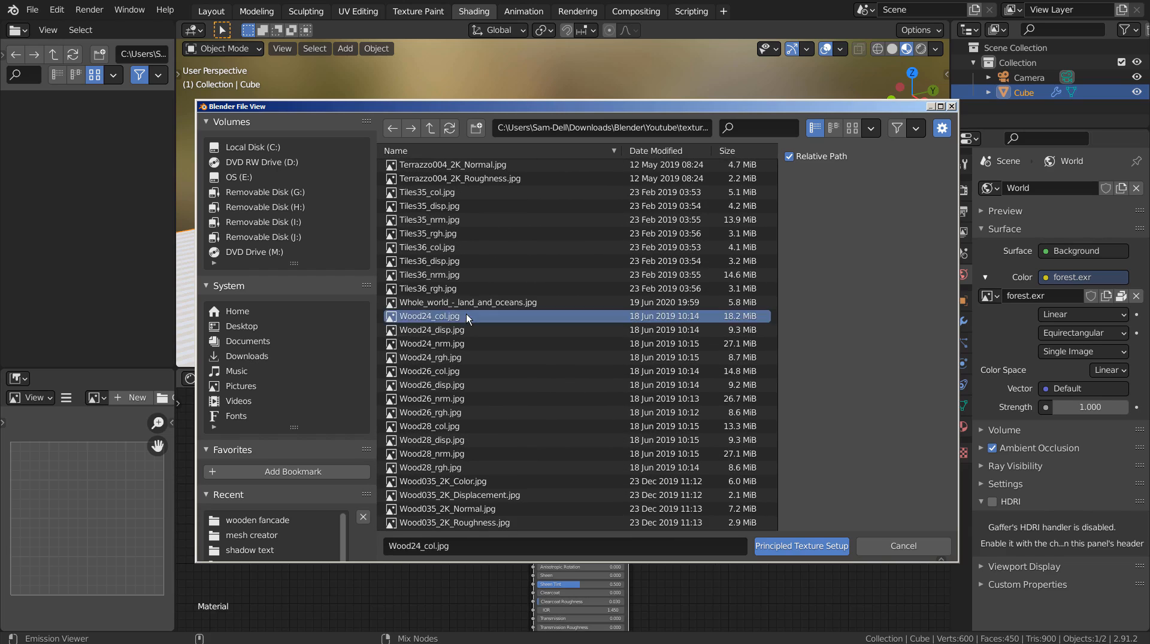
pyautogui.keyDown('shift'); pyautogui.click(457, 358); pyautogui.keyUp('shift')
pyautogui.click(807, 545)
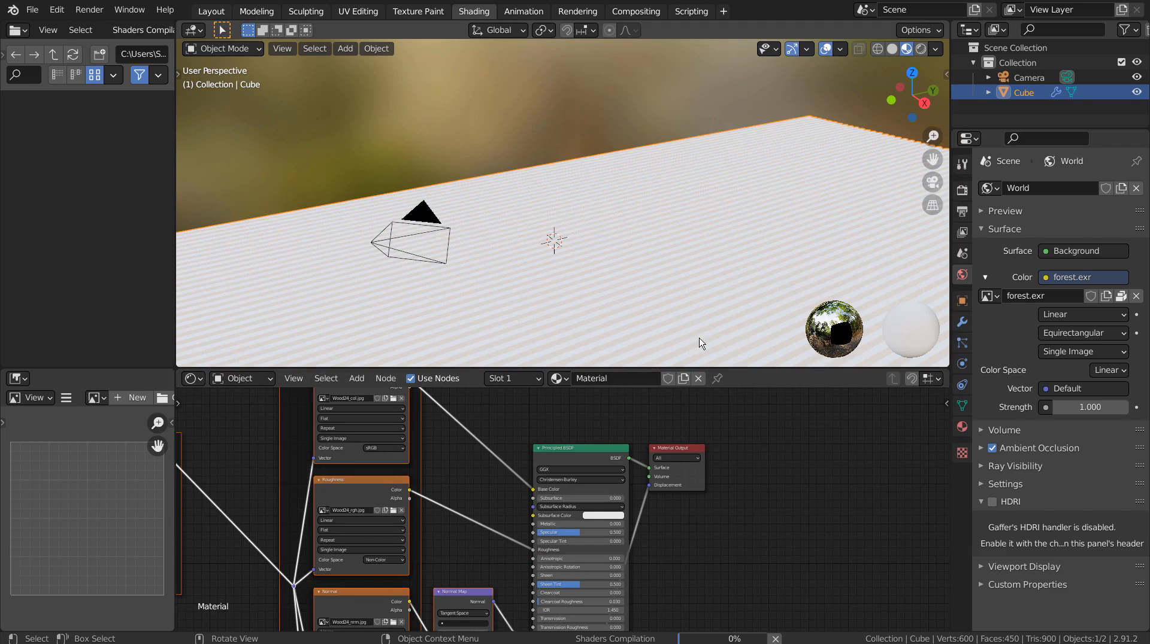
# Apply all transforms to the wood-textured slat array
pyautogui.moveTo(313, 283); pyautogui.dragTo(461, 258, button='middle')
pyautogui.moveTo(461, 258); pyautogui.dragTo(523, 234, button='middle')
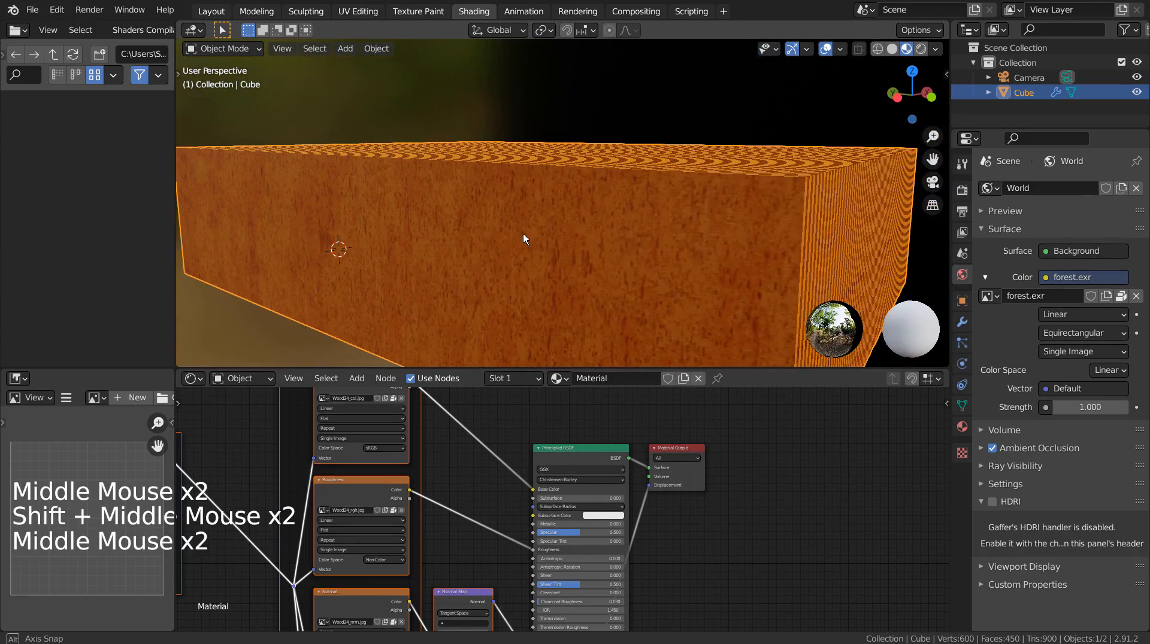
pyautogui.press('Tab')
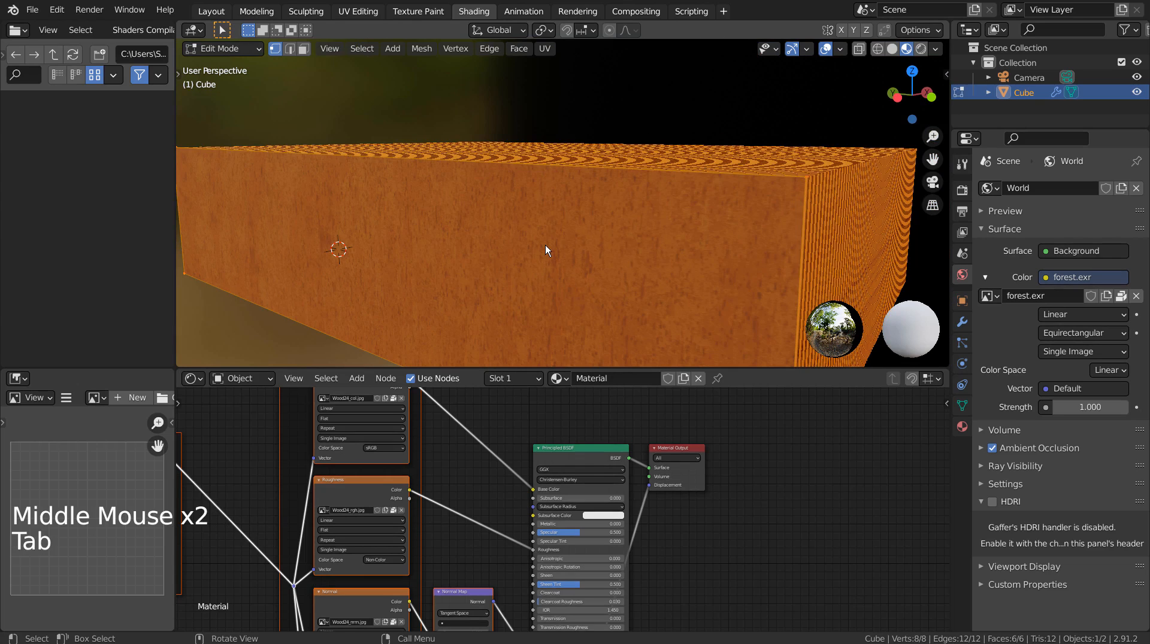
pyautogui.press('a')
pyautogui.press('Tab')
pyautogui.hotkey('ctrl', 'a')
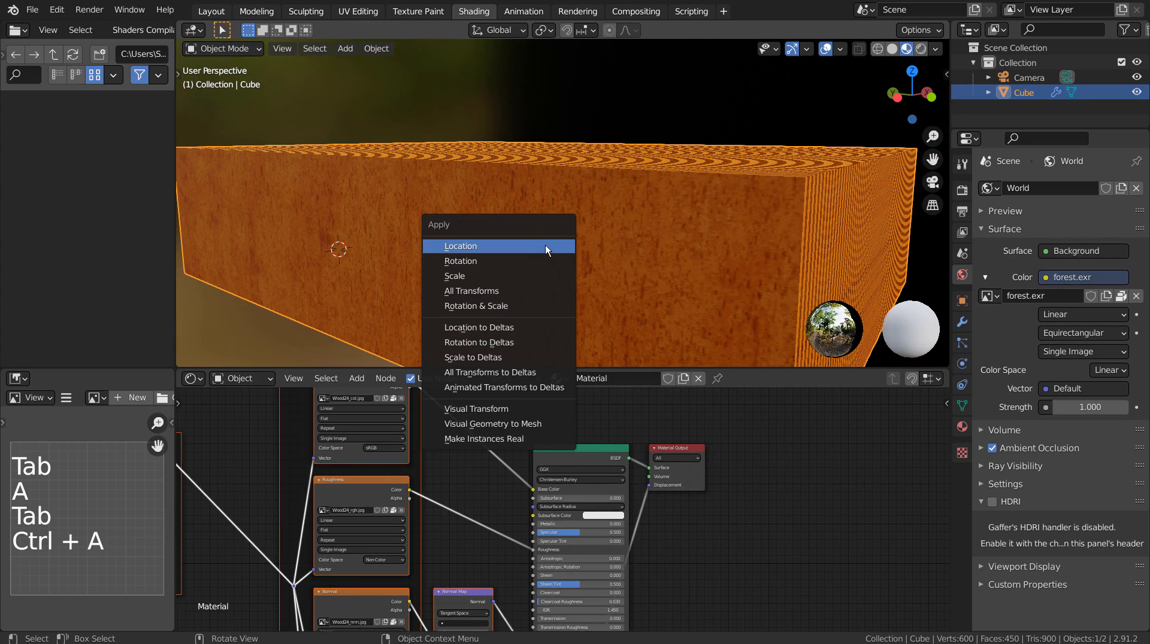
pyautogui.click(511, 287)
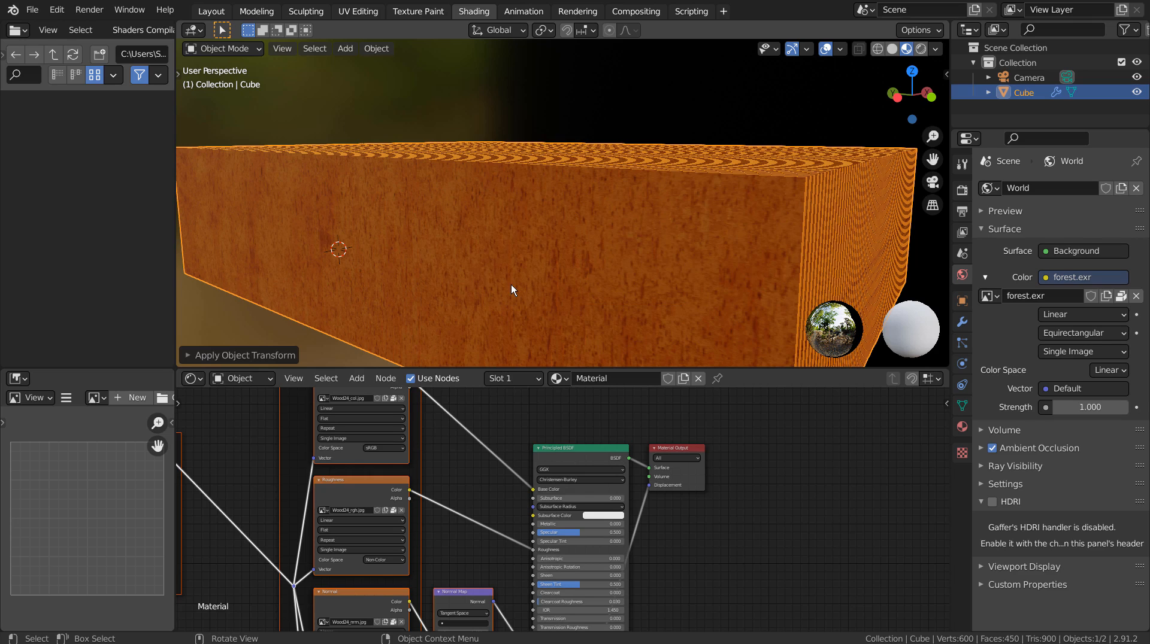
# Try to unwrap the slat mesh with Smart UV Project at a 66° angle limit and 0 island margin
pyautogui.press('Tab')
pyautogui.press('Tab')
pyautogui.press('Tab')
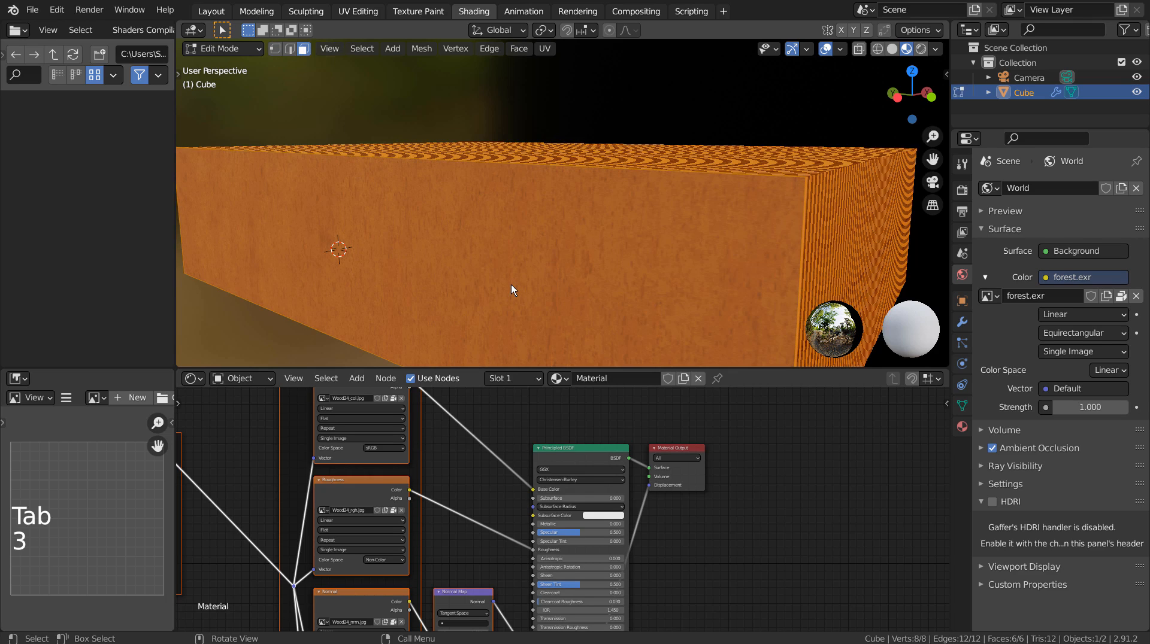
pyautogui.press('a')
pyautogui.press('a')
pyautogui.press('a')
pyautogui.press('u')
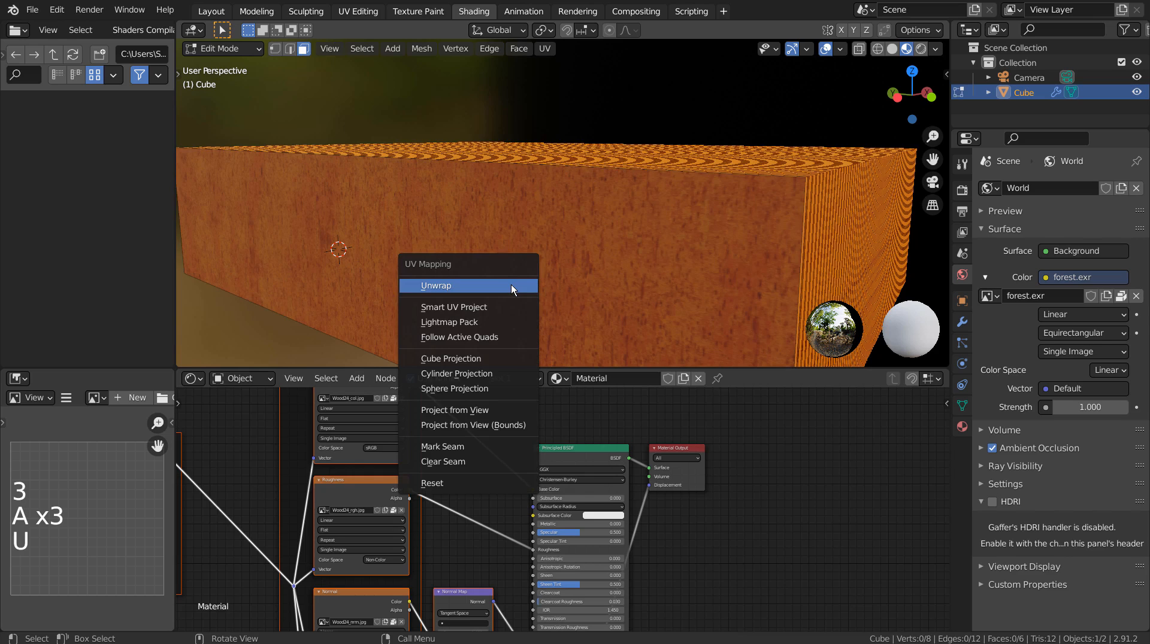
pyautogui.click(491, 305)
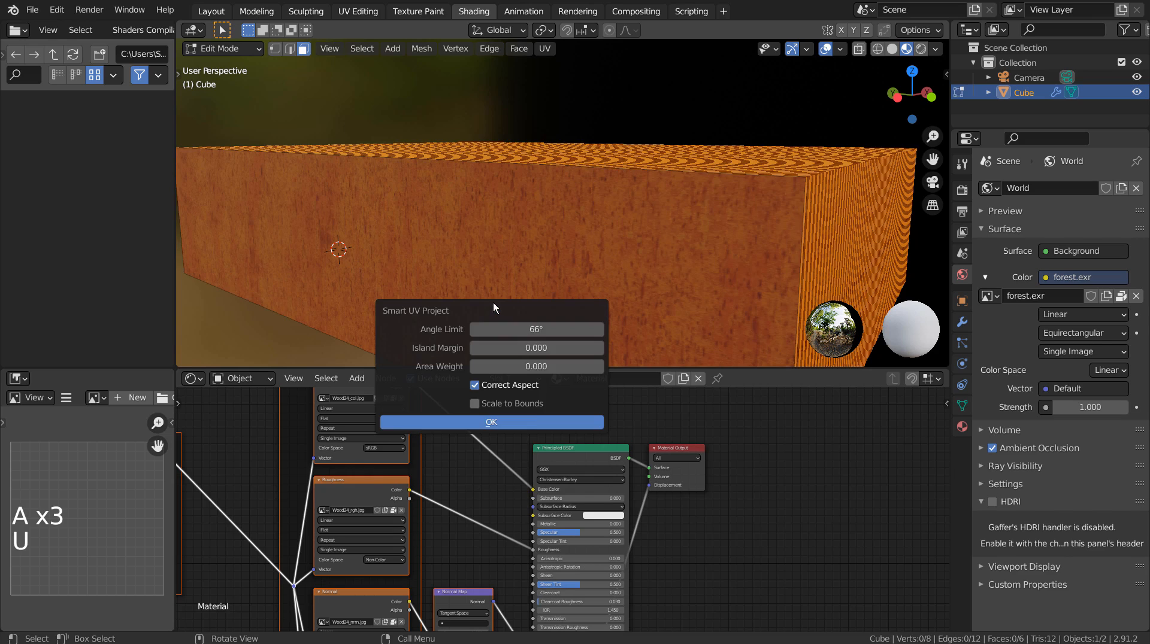
pyautogui.click(531, 417)
pyautogui.press('Tab')
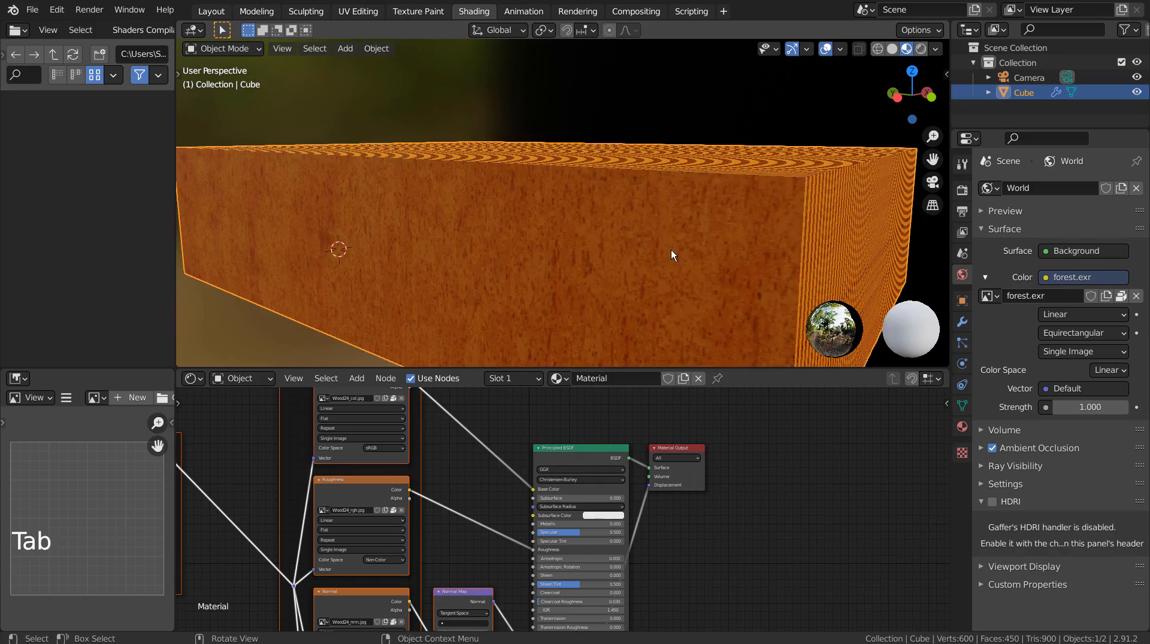
# Return to the Layout workspace and check the slats' wood texture in Material Preview shading
pyautogui.moveTo(672, 251); pyautogui.dragTo(716, 271, button='middle')
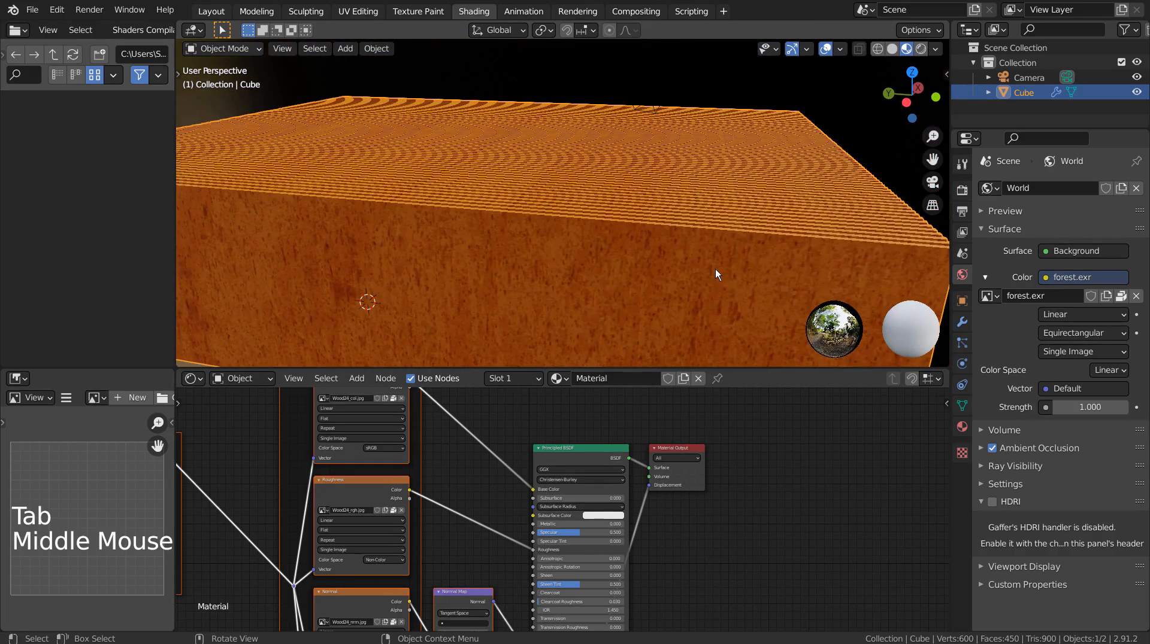
pyautogui.click(211, 11)
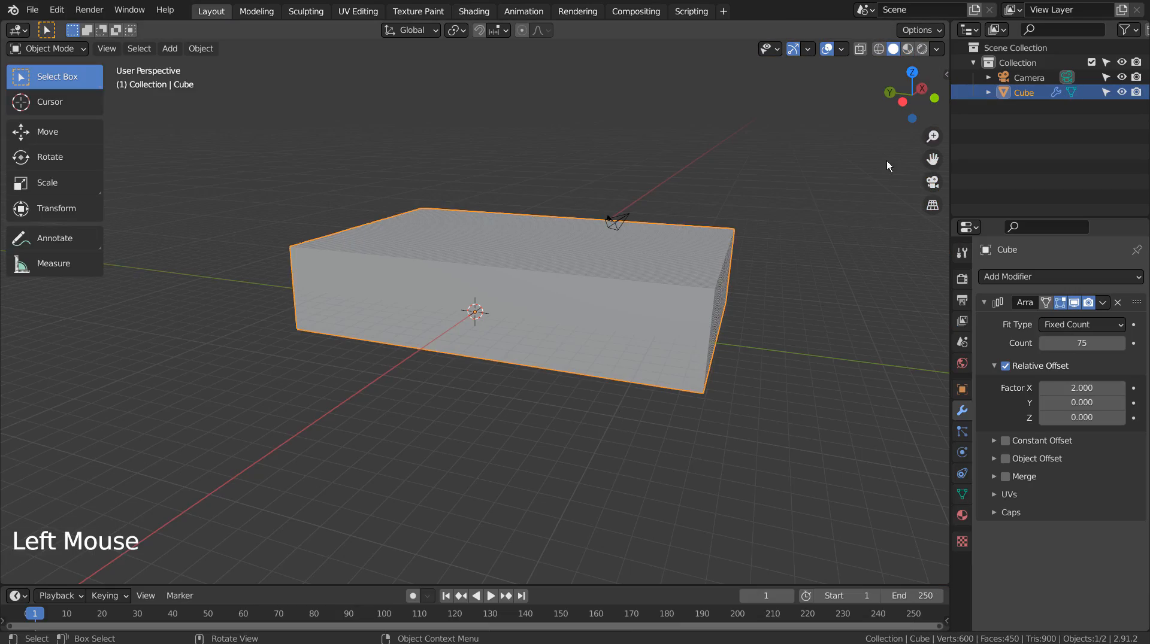
pyautogui.click(906, 50)
pyautogui.click(724, 400)
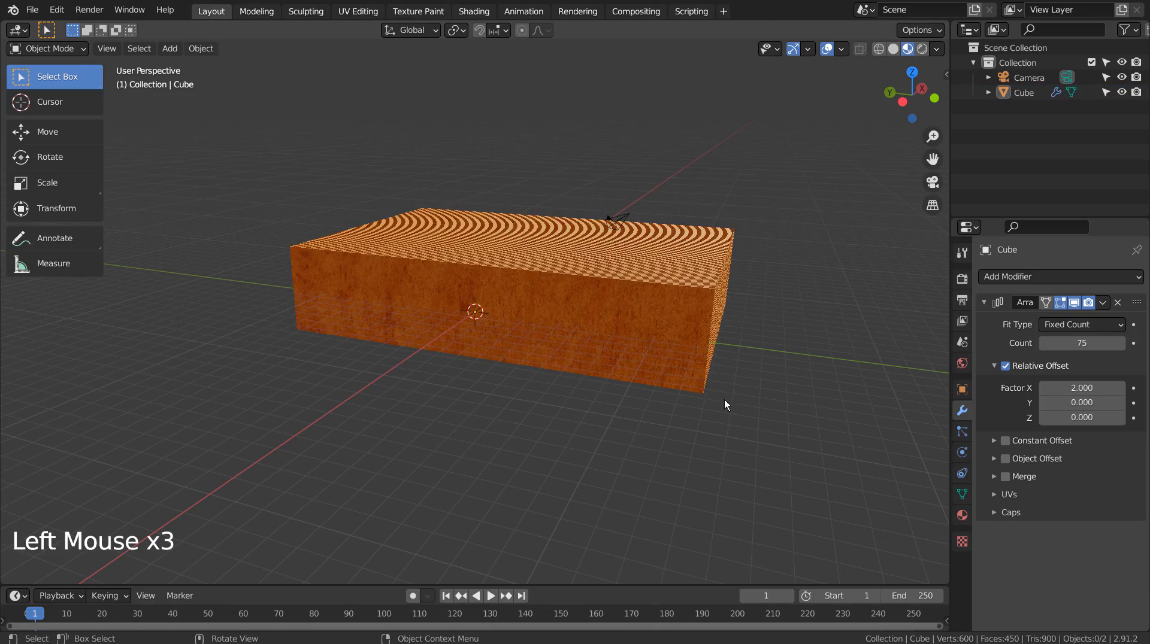
pyautogui.moveTo(727, 399)
pyautogui.mouseDown(button='middle')
pyautogui.moveTo(767, 384)
pyautogui.moveTo(837, 386)
pyautogui.moveTo(763, 433)
pyautogui.moveTo(631, 423)
pyautogui.moveTo(570, 401)
pyautogui.moveTo(541, 376)
pyautogui.moveTo(570, 264)
pyautogui.mouseUp(button='middle')
pyautogui.press('Tab')
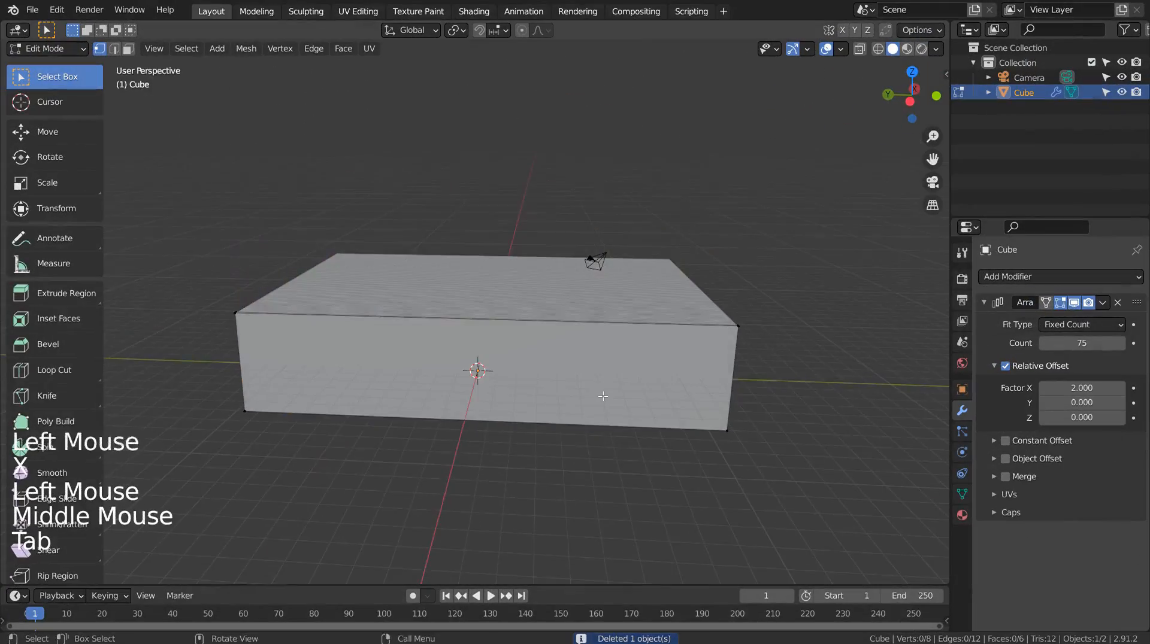
pyautogui.moveTo(601, 381); pyautogui.dragTo(520, 455, button='middle')
pyautogui.press('1')
pyautogui.press('a')
pyautogui.press('Tab')
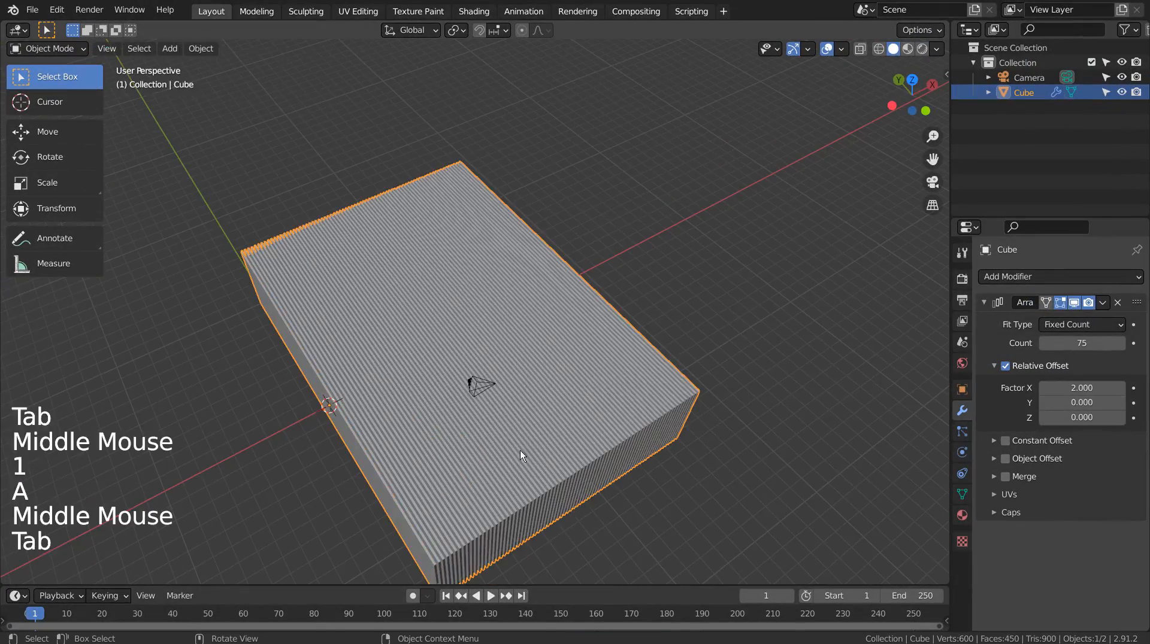
# Add a plane and move it about 8.53 m along X to the middle of the slat array
pyautogui.click(711, 309)
pyautogui.press('KP_8')
pyautogui.press('KP_7')
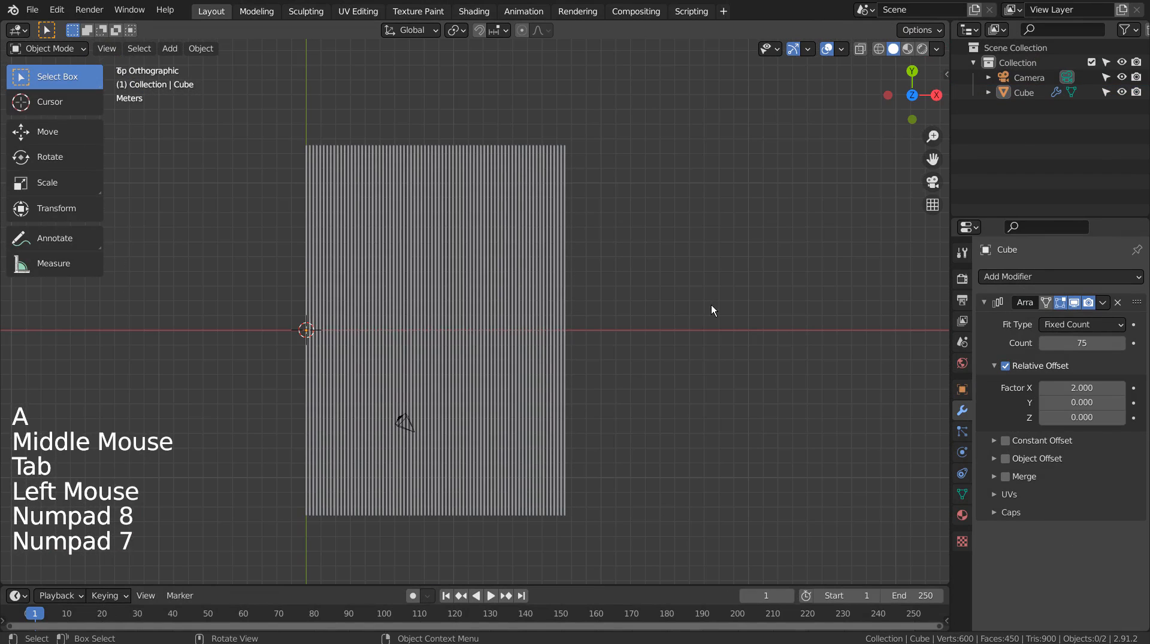
pyautogui.click(710, 307)
pyautogui.hotkey('shift', 'a')
pyautogui.click(773, 303)
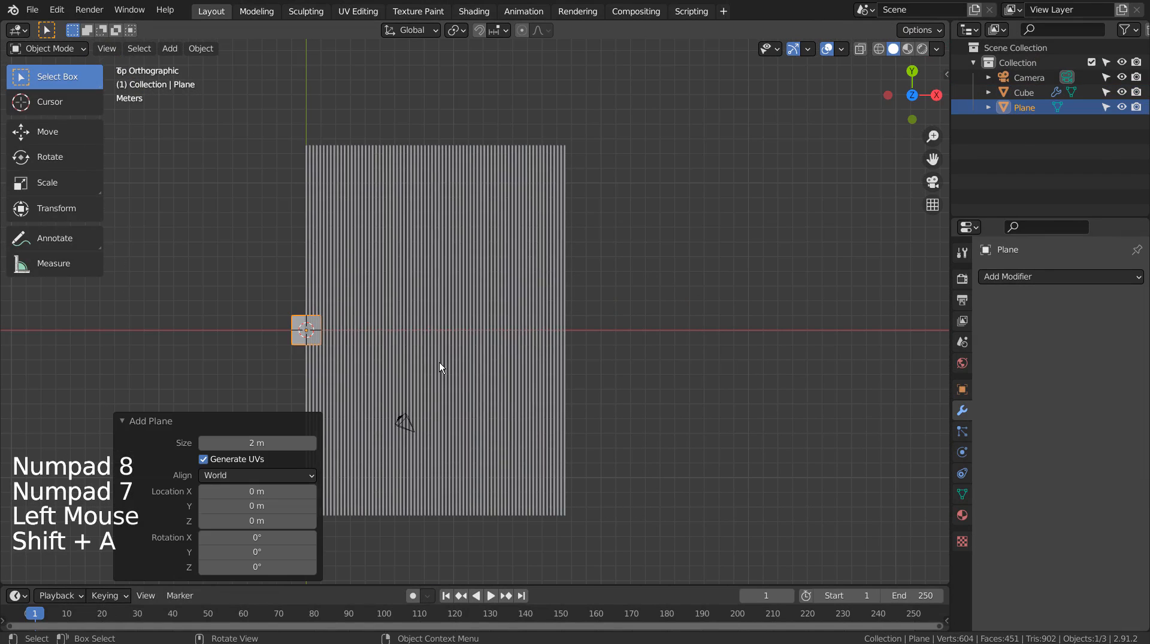
pyautogui.press('g')
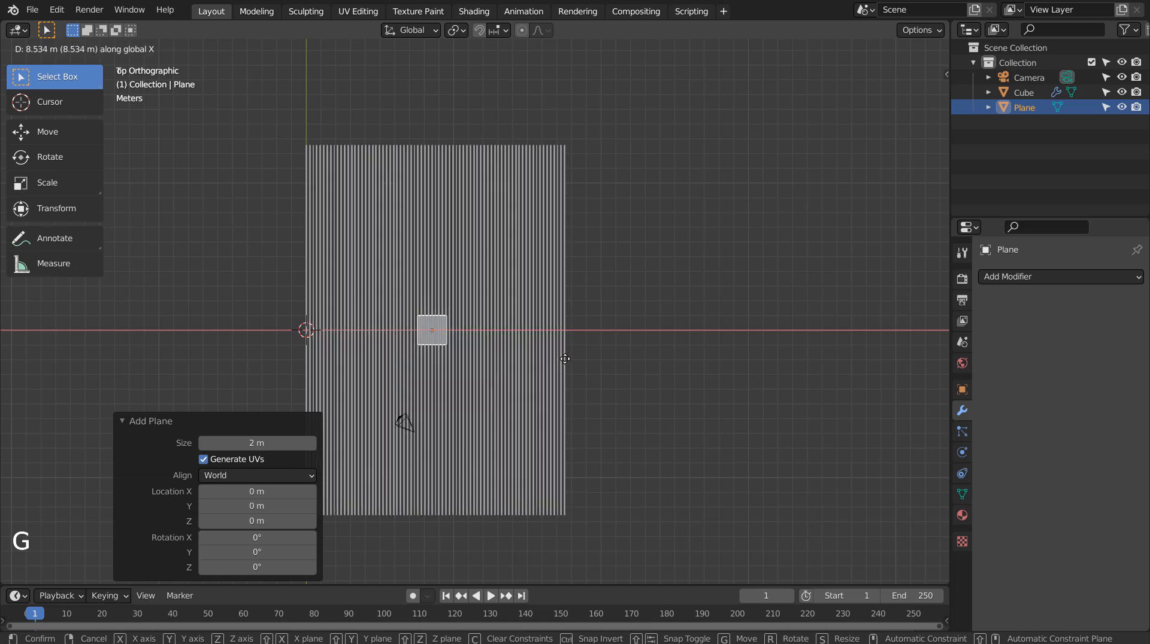
pyautogui.click(565, 359)
# Fit the plane over the slats by scaling it about 9.12, shifting it about 0.2 m along X and stretching it about 1.407 along Y
pyautogui.press('s')
pyautogui.click(704, 450)
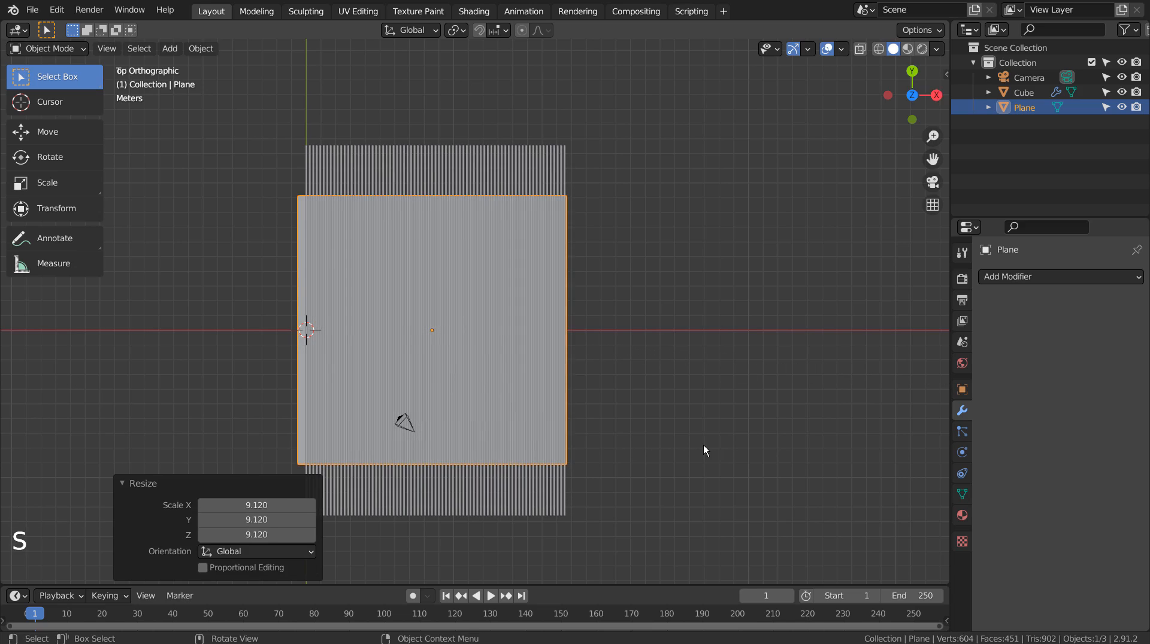
pyautogui.press('g')
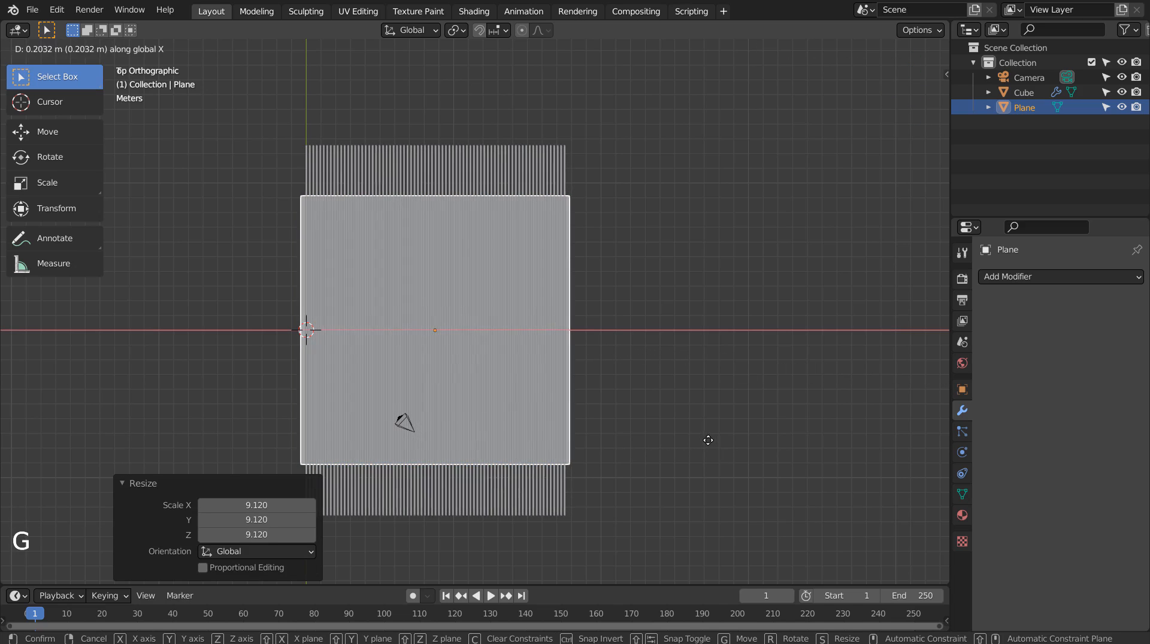
pyautogui.click(708, 440)
pyautogui.press('s')
pyautogui.press('y')
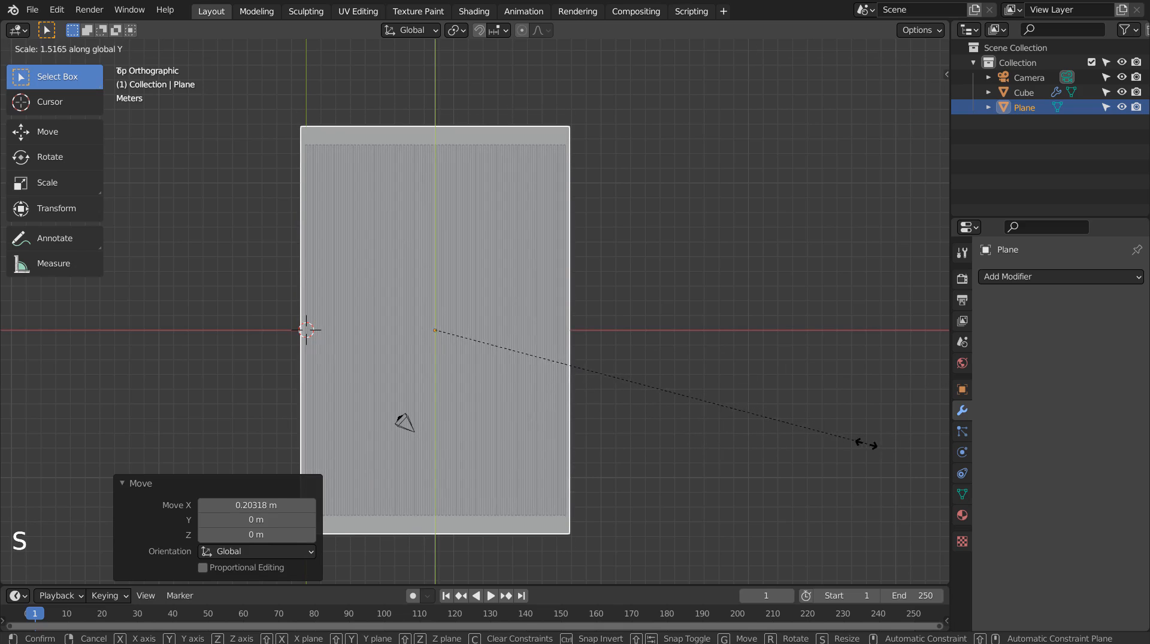
pyautogui.click(833, 441)
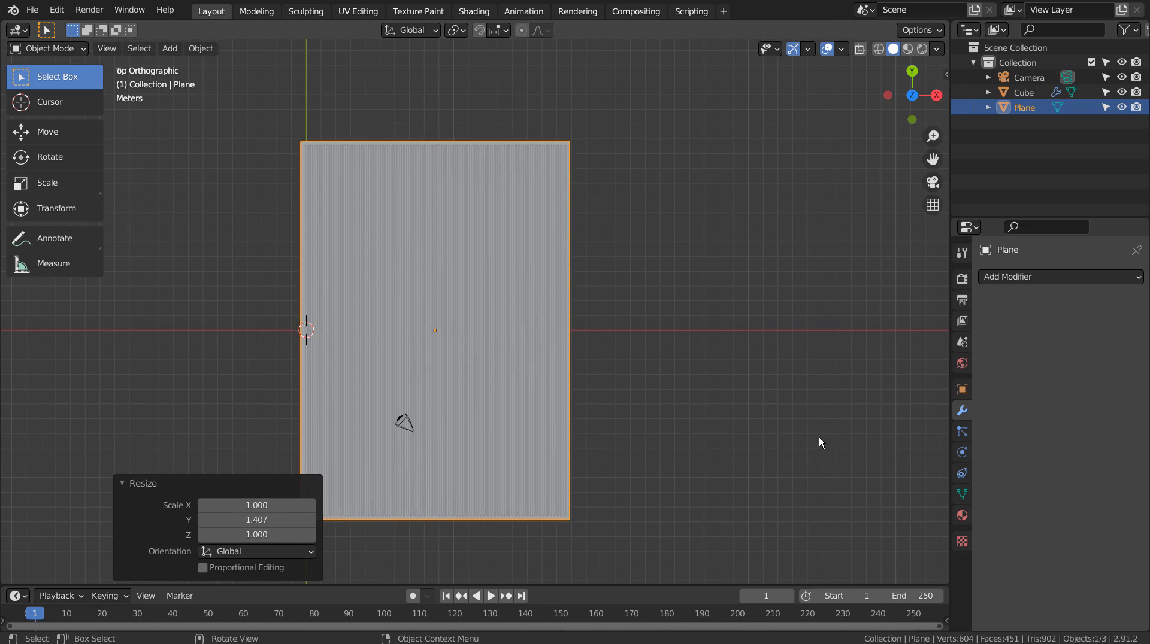
# Apply all transforms to the plane
pyautogui.press('Tab')
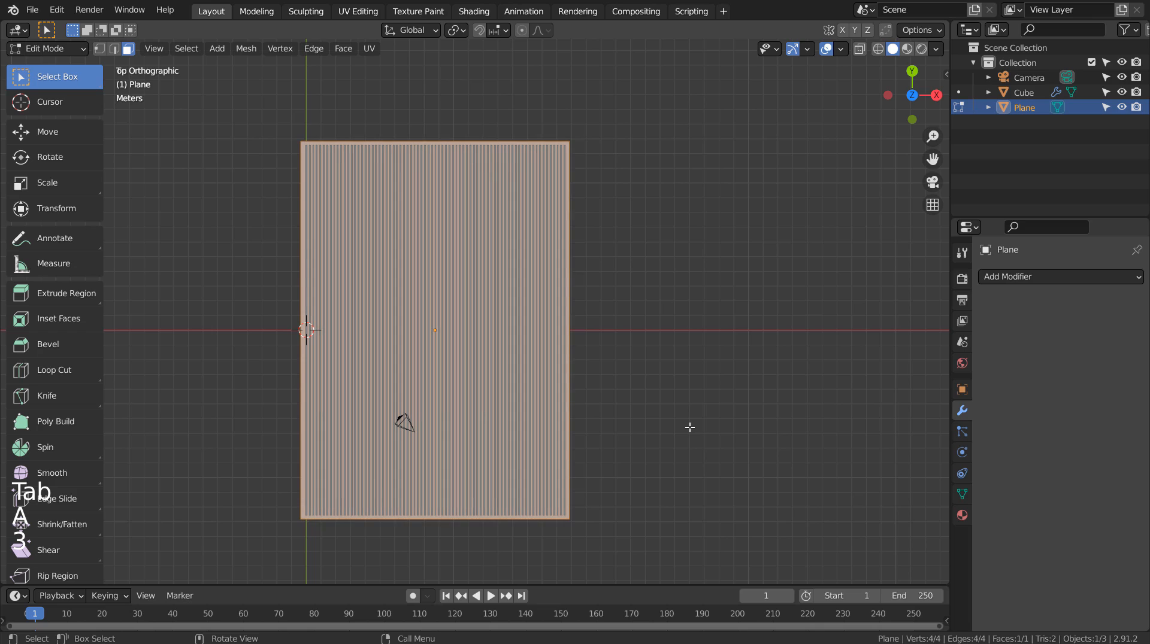
pyautogui.press('Tab')
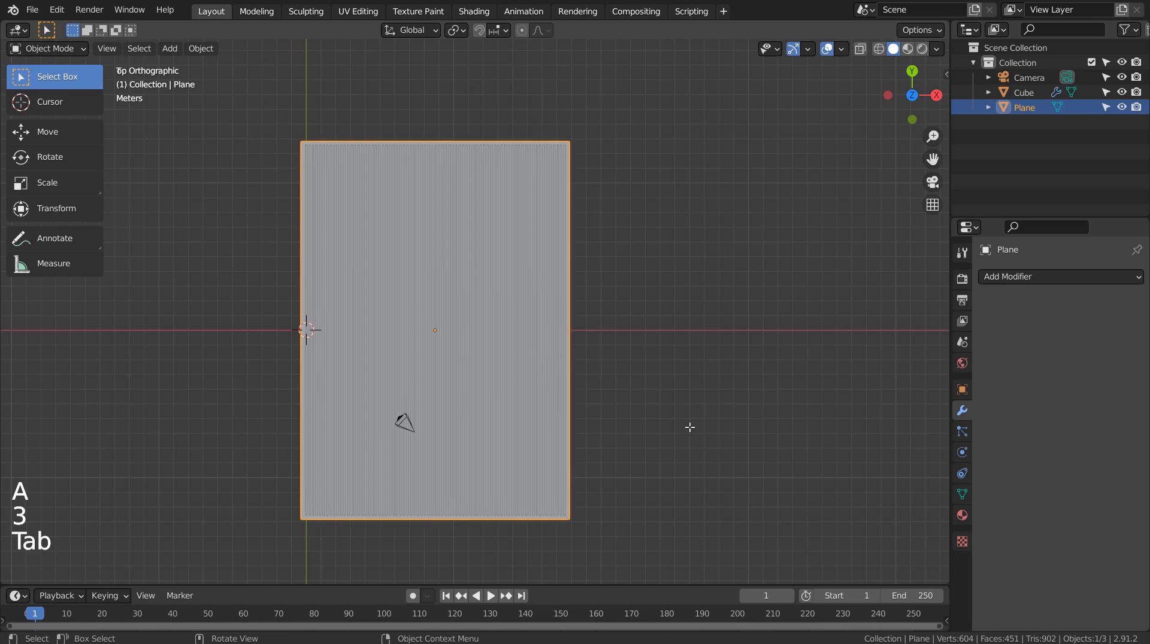
pyautogui.hotkey('ctrl', 'a')
pyautogui.click(689, 426)
# Subdivide the whole plane with 100 cuts and return to Object Mode
pyautogui.press('Tab')
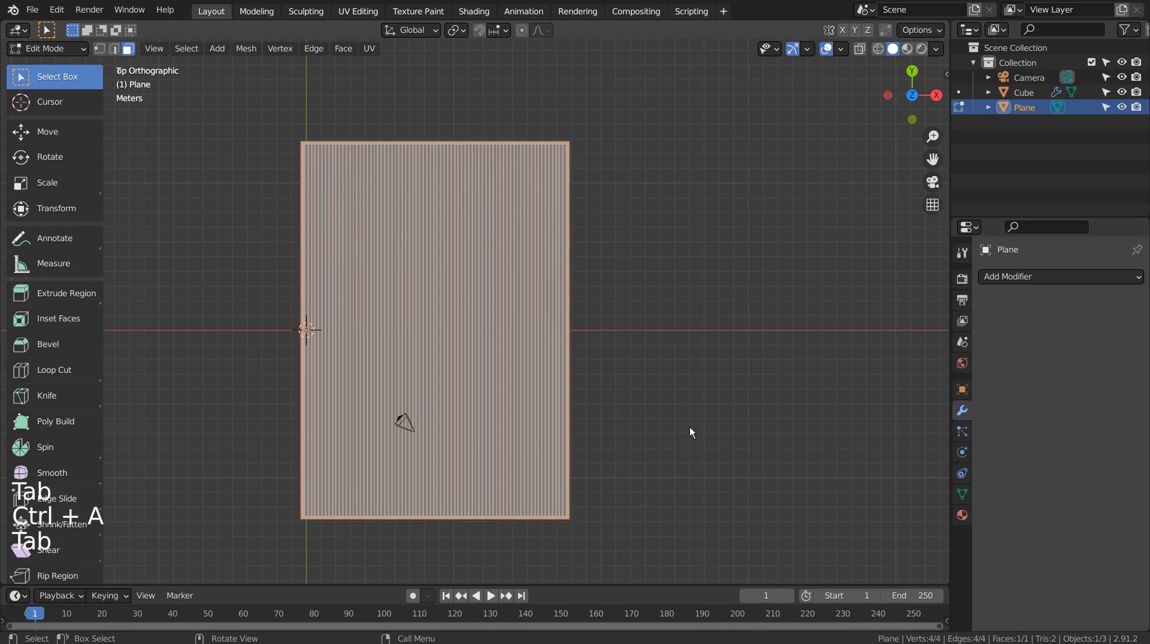
pyautogui.rightClick(689, 426)
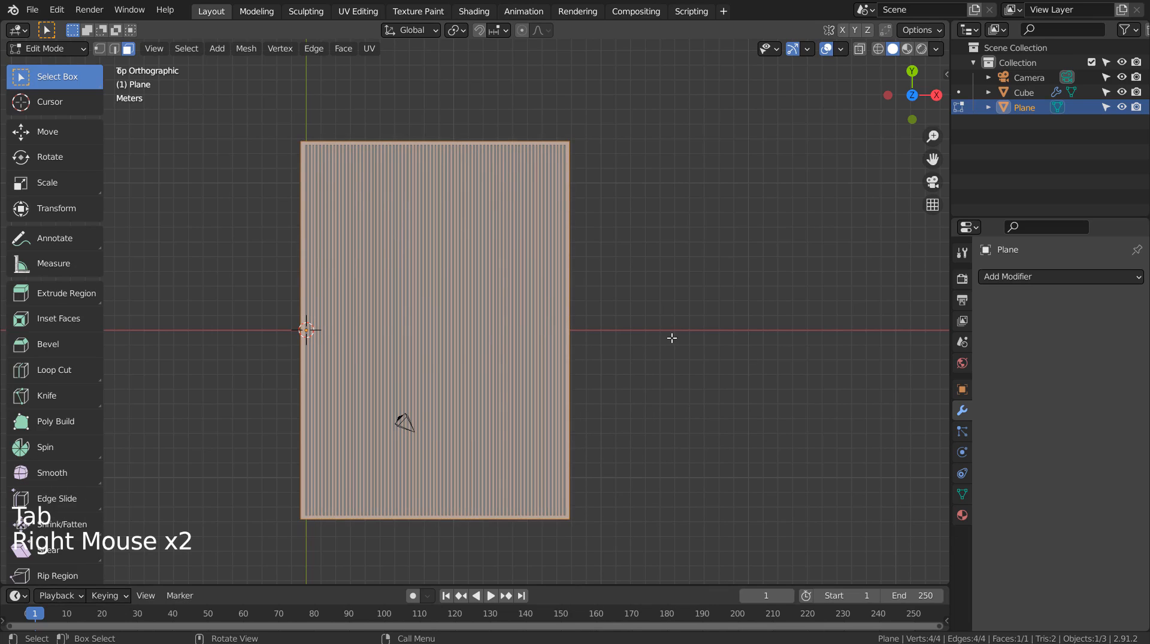
pyautogui.rightClick(420, 384)
pyautogui.click(419, 373)
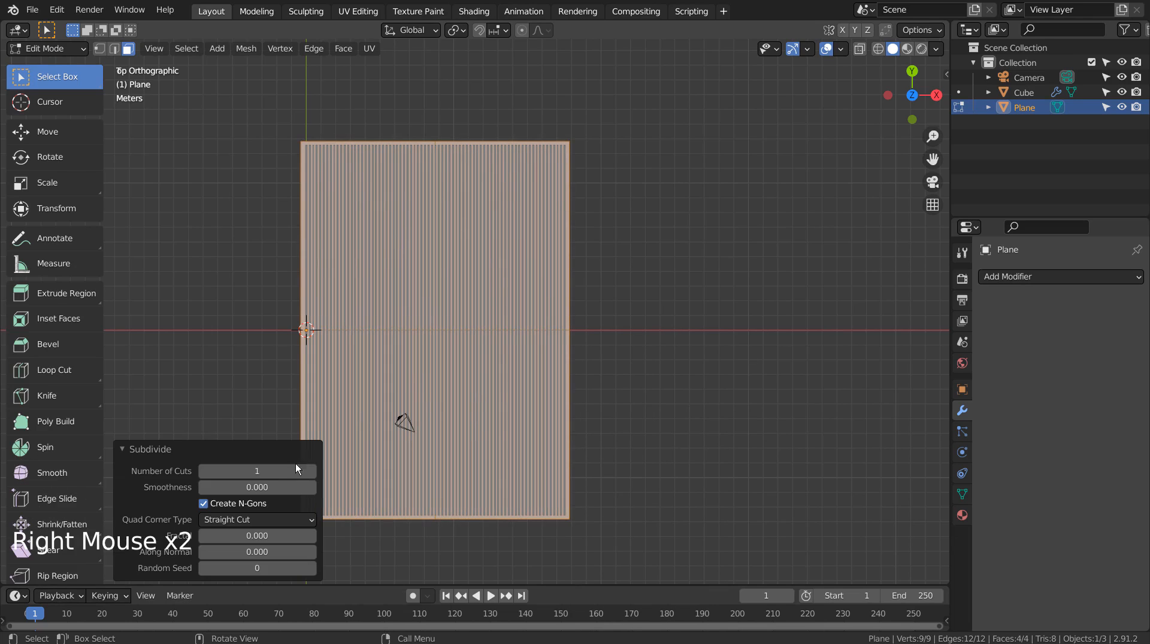
pyautogui.click(248, 470)
pyautogui.write('19')
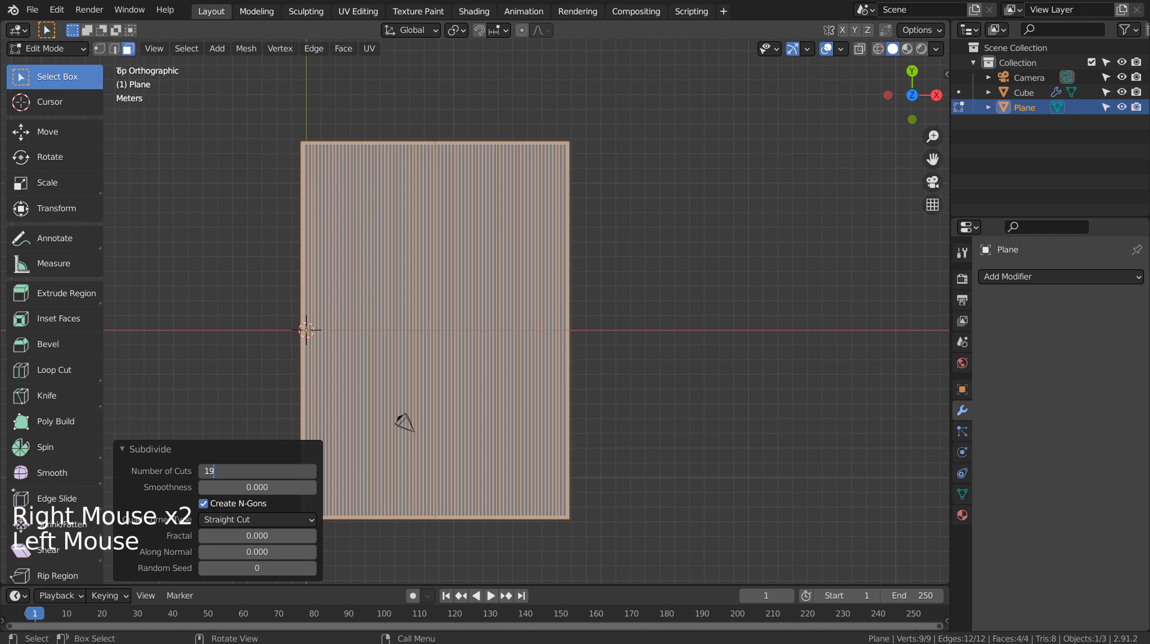
pyautogui.write('9')
pyautogui.press('Return')
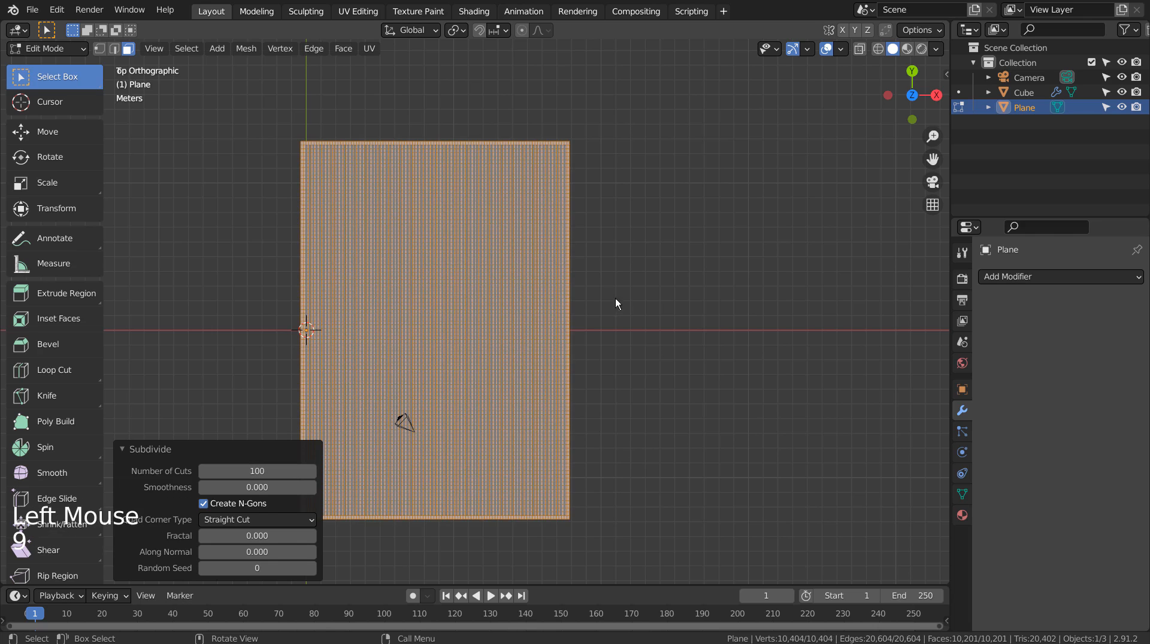
pyautogui.press('Tab')
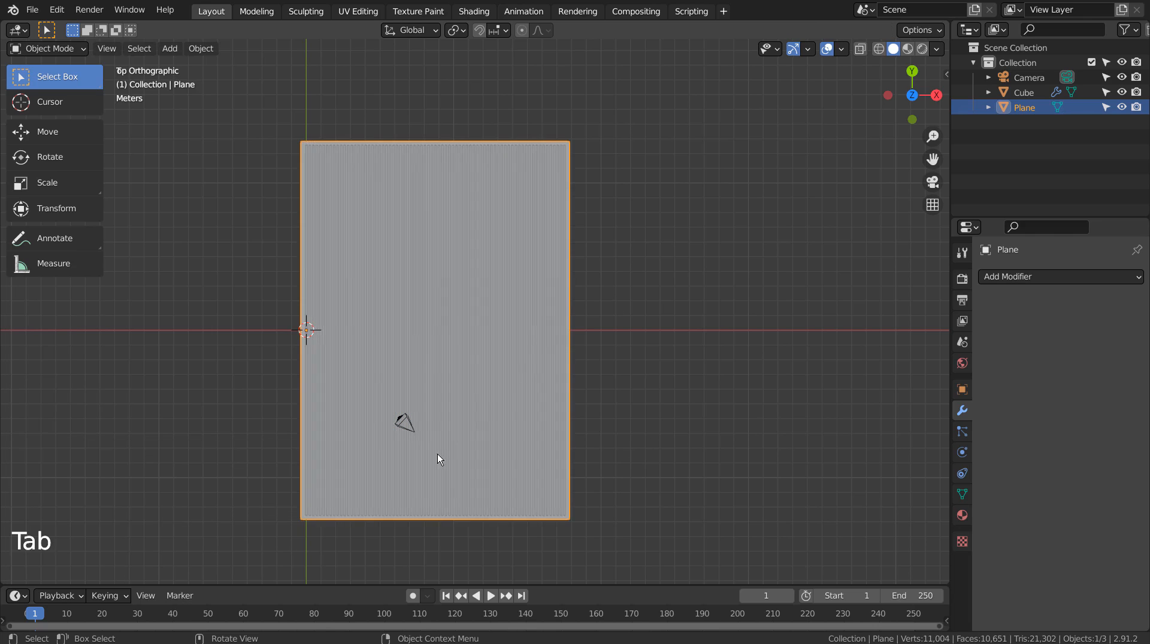
# Raise the plane about 4.69 m along Z so it sits above the slats
pyautogui.moveTo(437, 455); pyautogui.dragTo(603, 316, button='middle')
pyautogui.press('g')
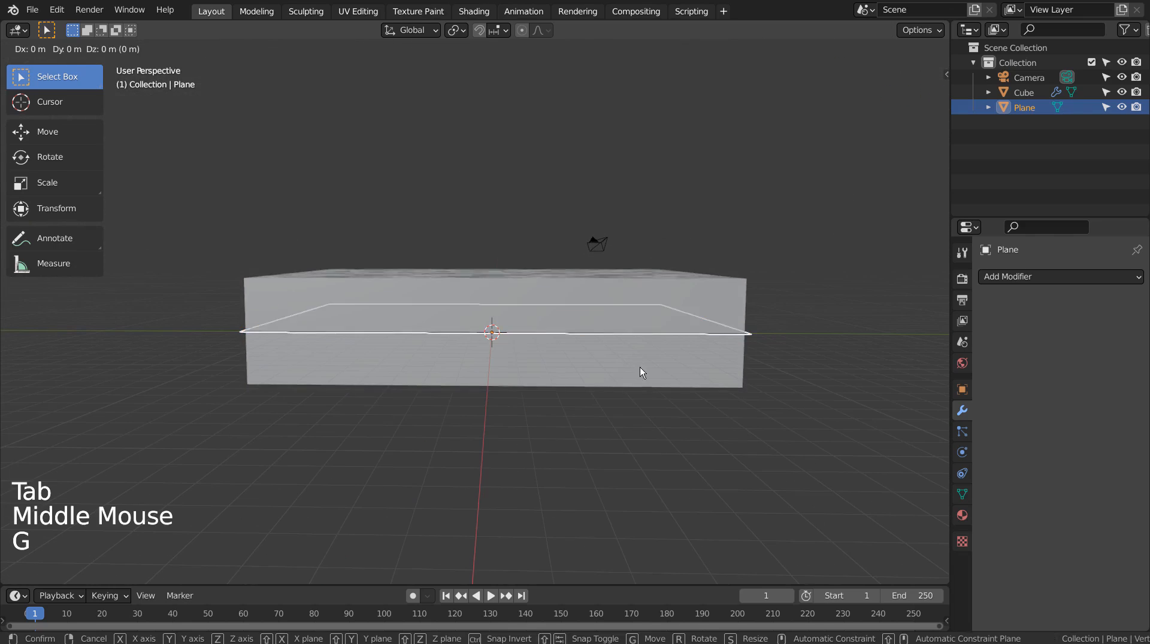
pyautogui.press('z')
pyautogui.click(642, 279)
pyautogui.moveTo(641, 280); pyautogui.dragTo(545, 426, button='middle')
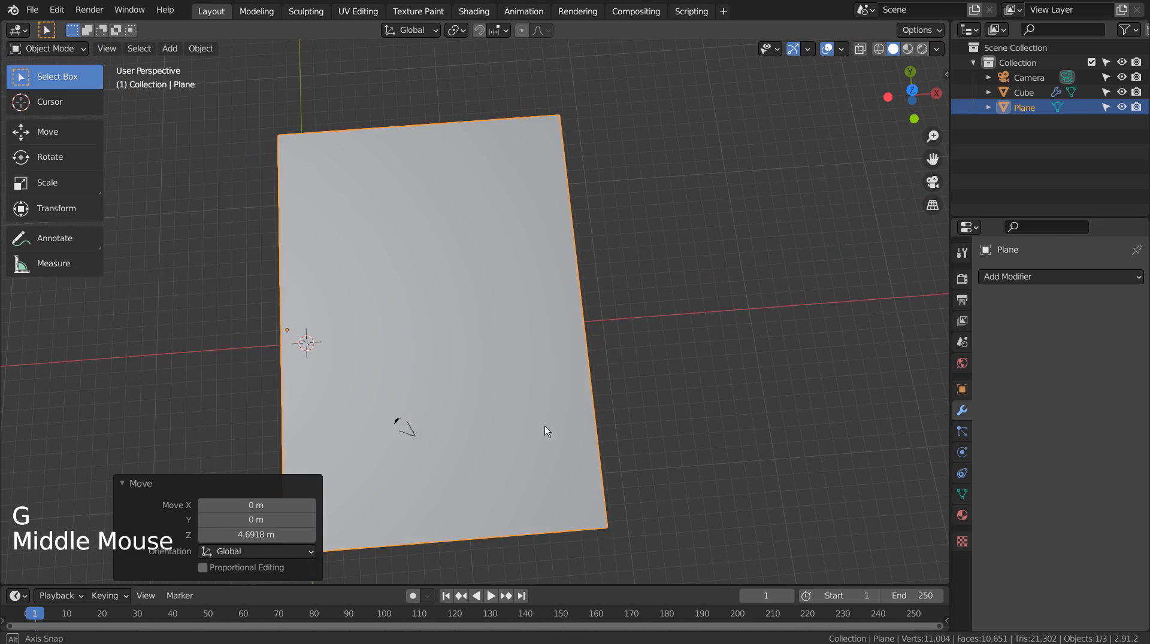
# Select a lengthwise vertex strip near the plane's edge by the origin and lower it about 0.72 m with smooth proportional editing, size 2.36
pyautogui.press('KP_7')
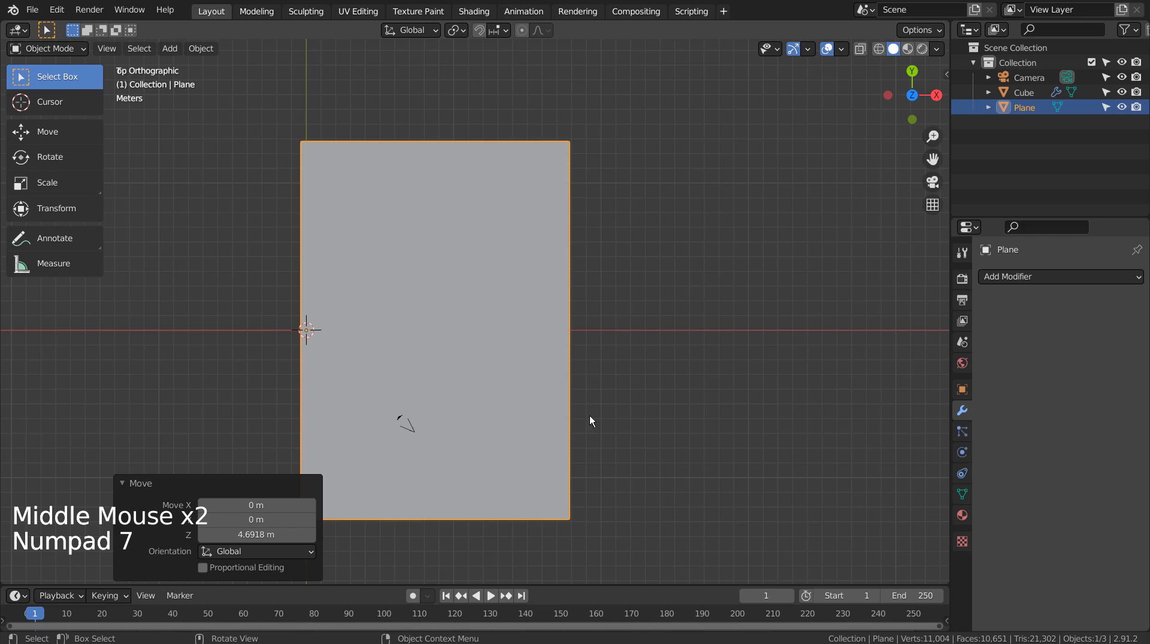
pyautogui.press('Tab')
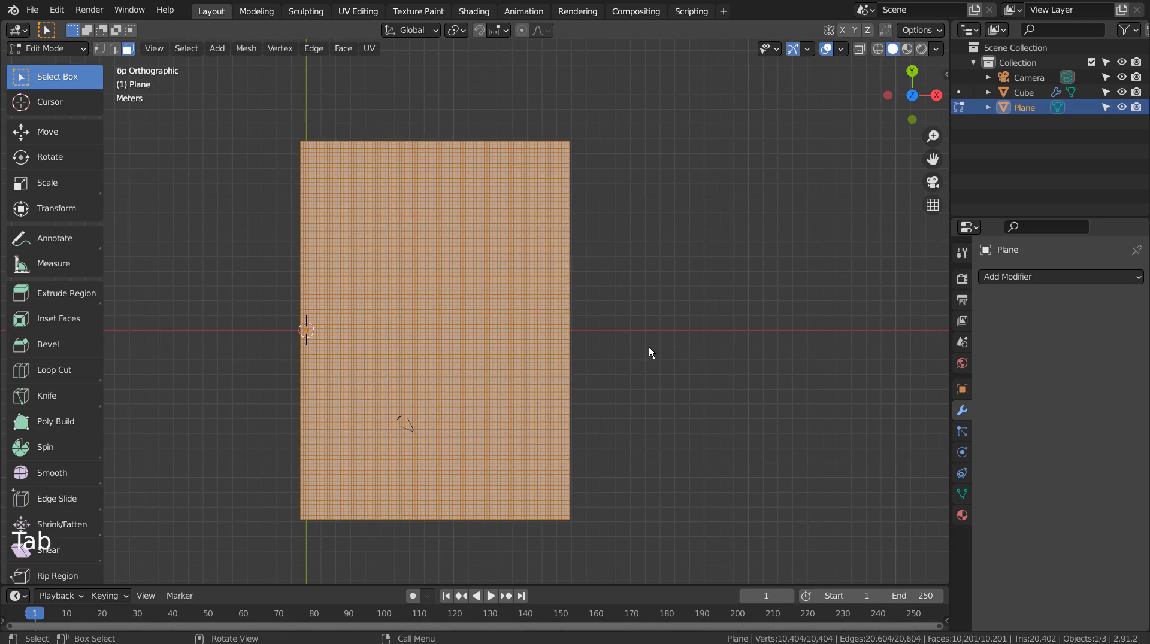
pyautogui.click(655, 333)
pyautogui.press('1')
pyautogui.click(334, 128)
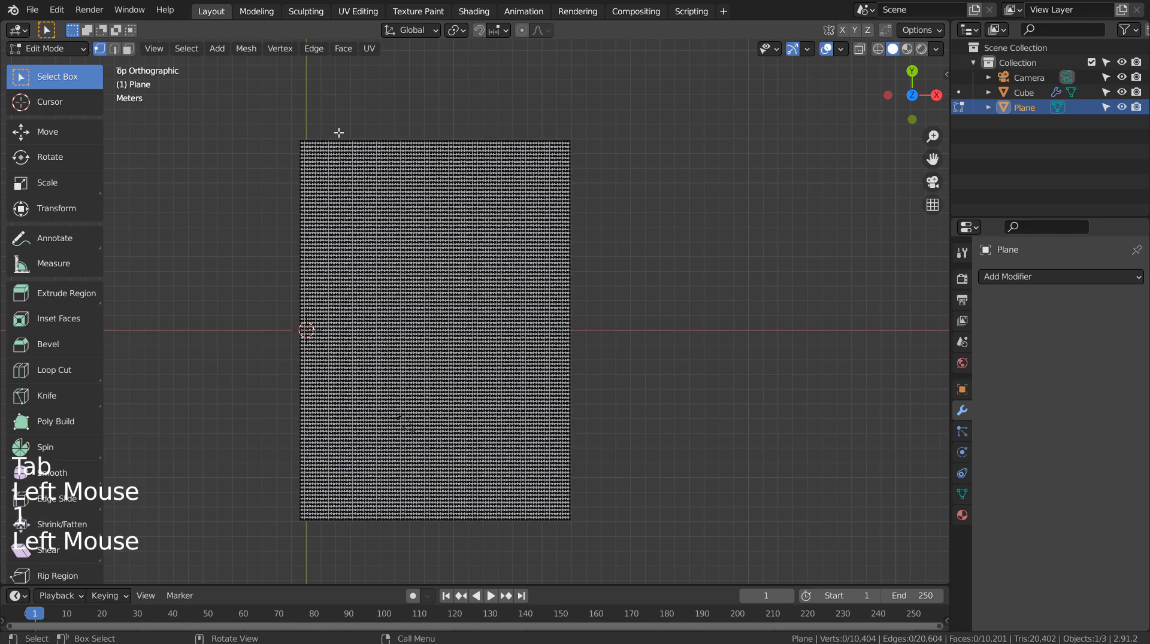
pyautogui.press('b')
pyautogui.moveTo(333, 129); pyautogui.dragTo(333, 563)
pyautogui.moveTo(413, 527); pyautogui.dragTo(549, 403, button='middle')
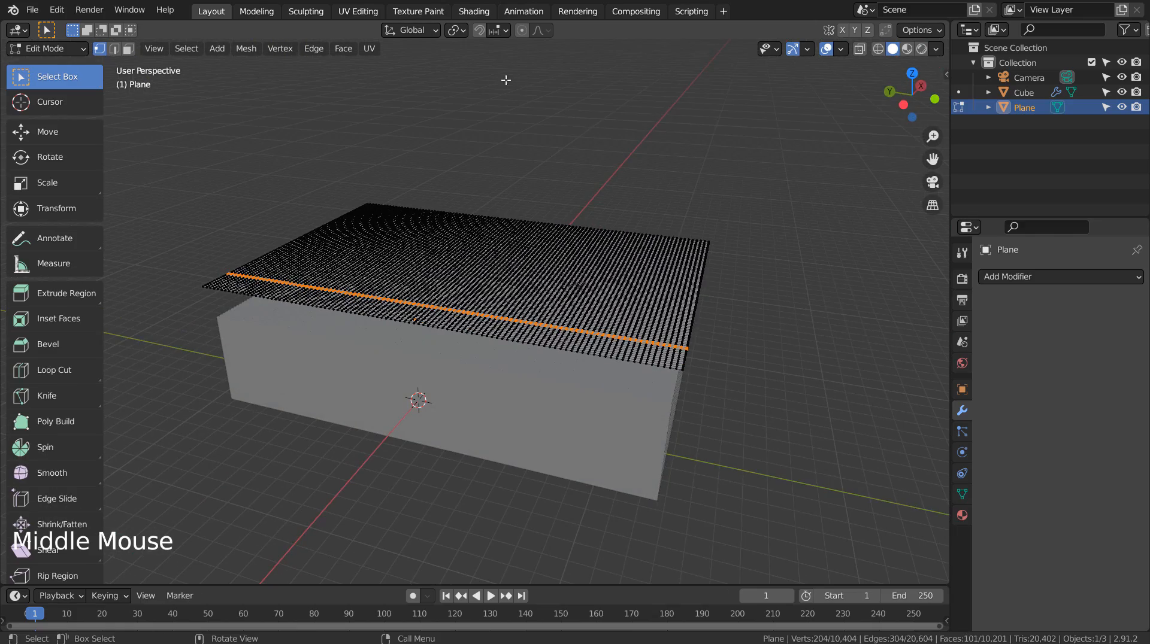
pyautogui.press('g')
pyautogui.press('z')
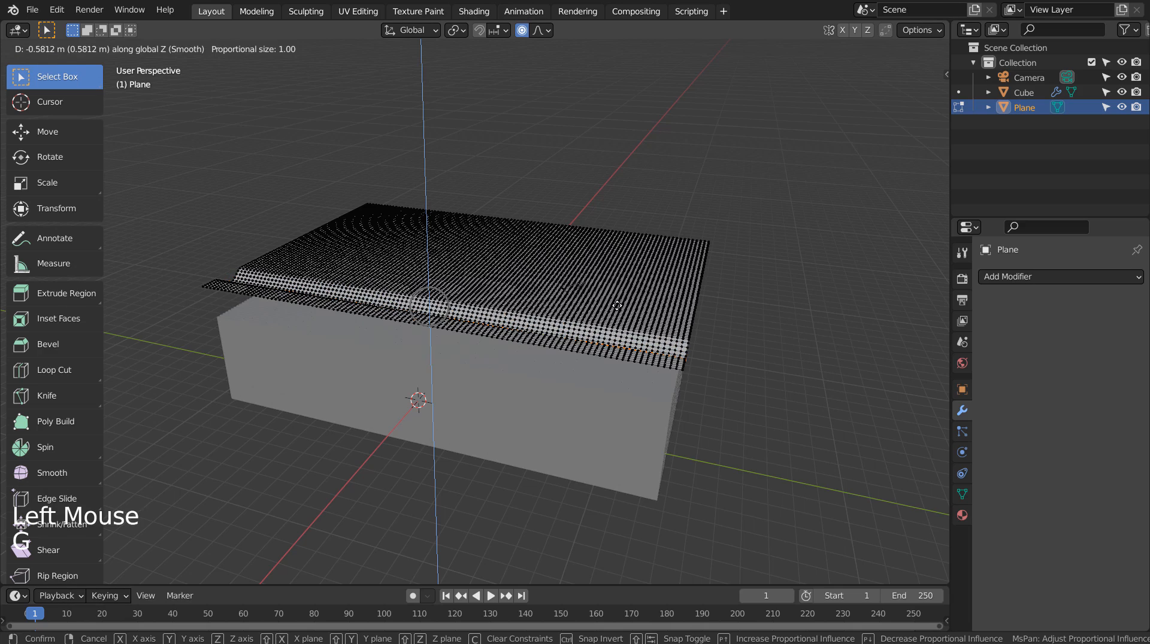
pyautogui.scroll(-6, 617, 306)
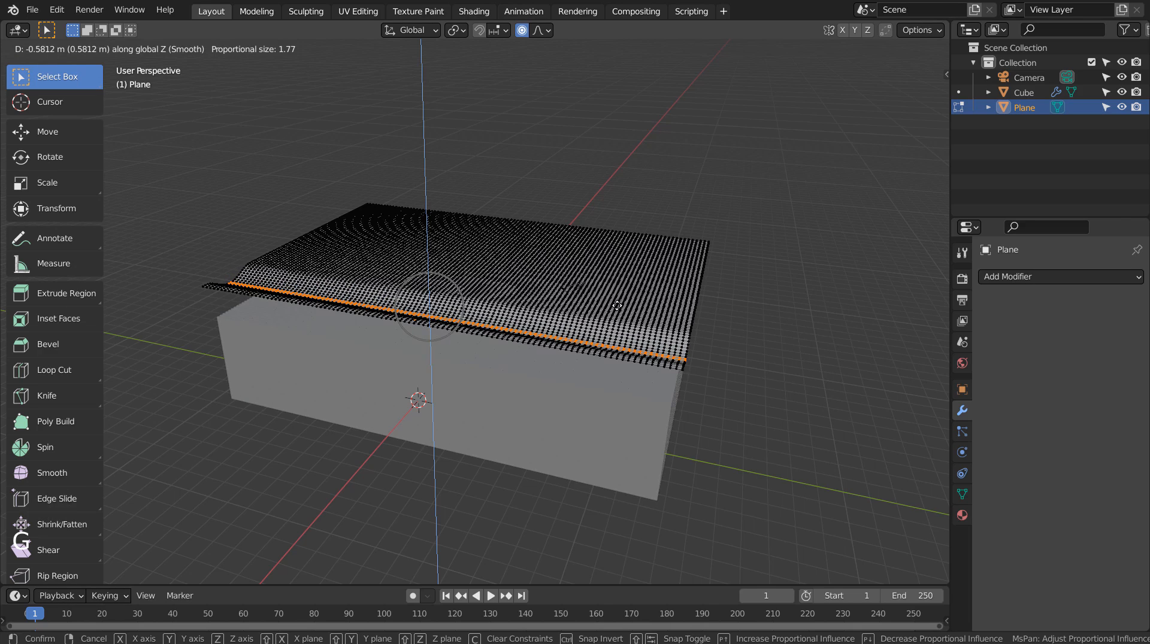
pyautogui.scroll(-3, 617, 306)
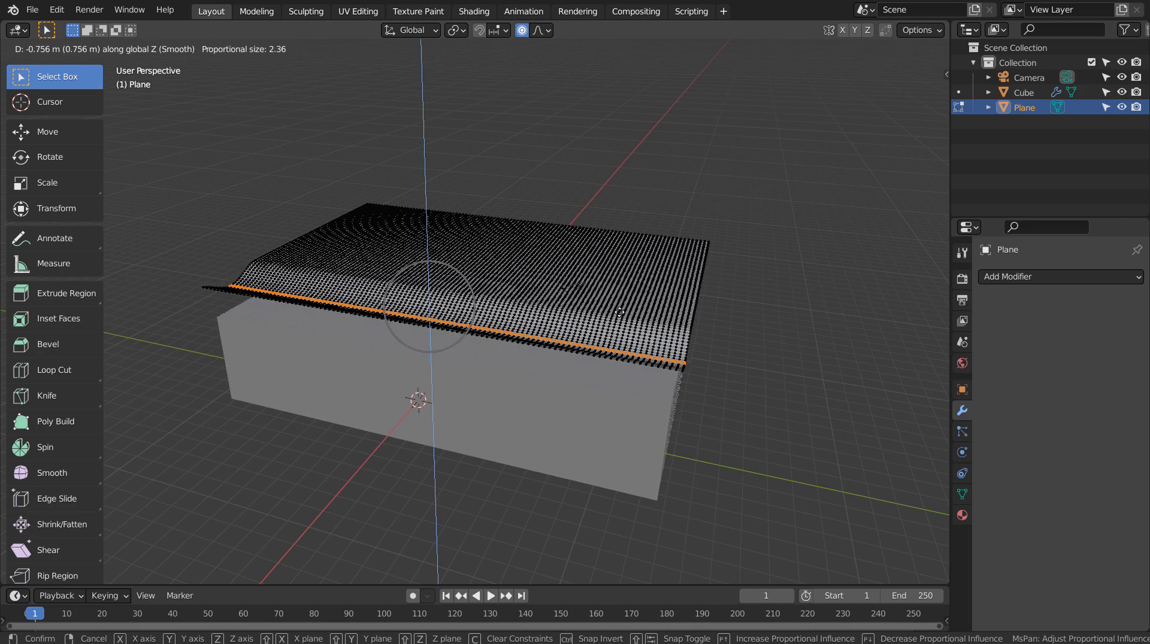
pyautogui.click(620, 307)
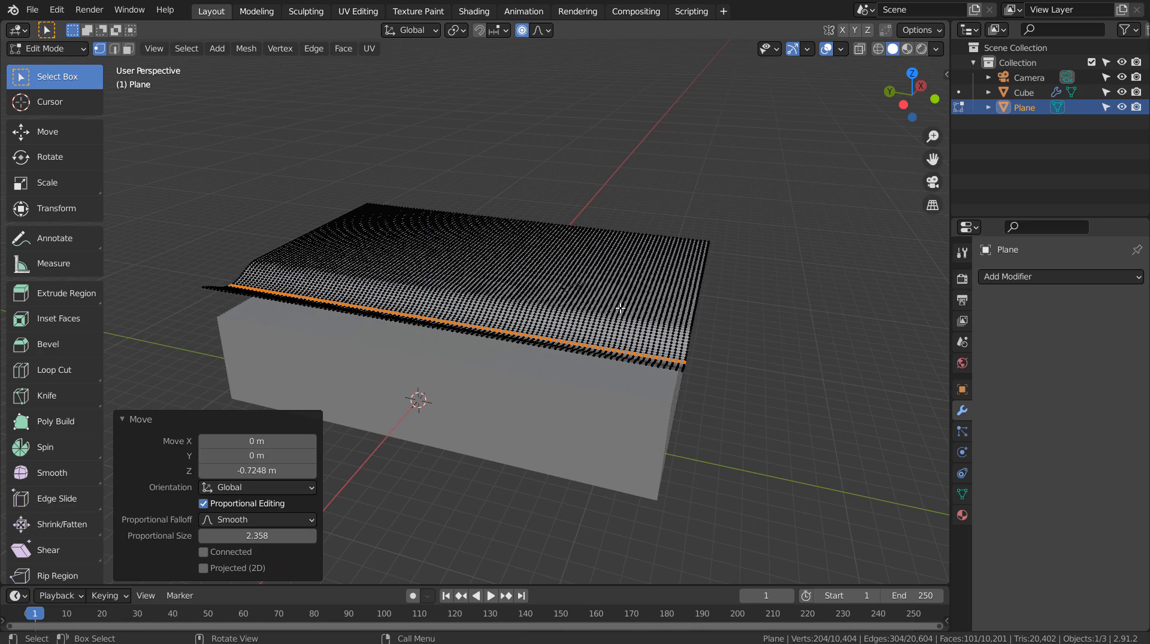
# Select a second narrow lengthwise vertex strip, about a third of the way across the plane
pyautogui.press('KP_7')
pyautogui.click(671, 342)
pyautogui.press('b')
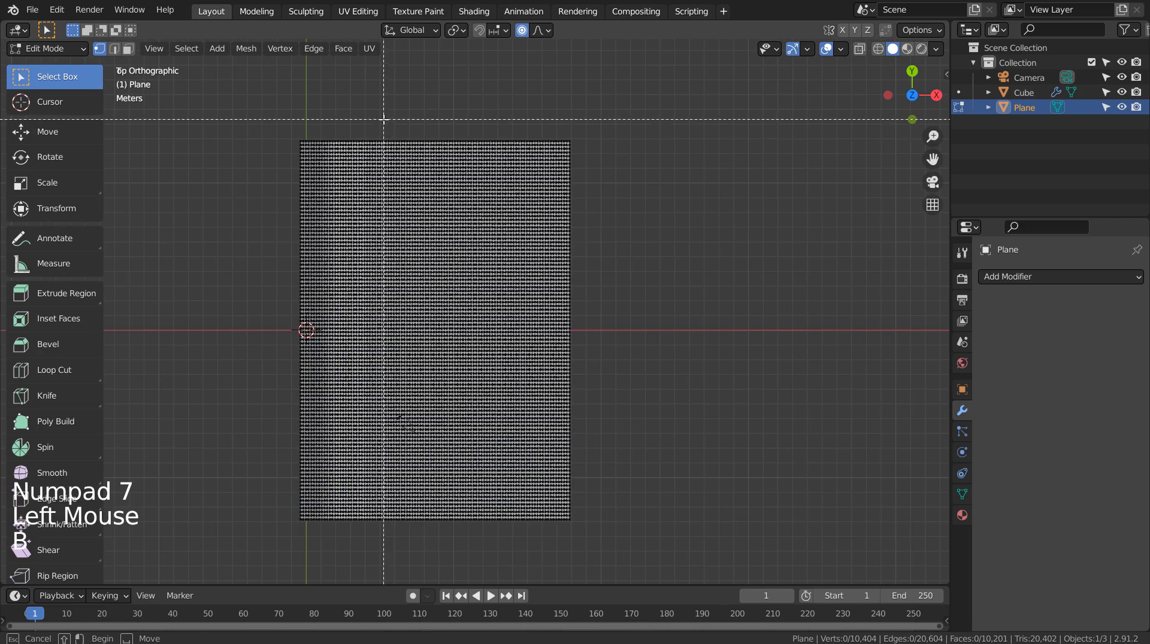
pyautogui.moveTo(387, 541); pyautogui.dragTo(403, 534)
pyautogui.moveTo(402, 534); pyautogui.dragTo(552, 393, button='middle')
# Try lowering the second strip about 2.8 m along Z at proportional size 2.36, and undo the move
pyautogui.press('g')
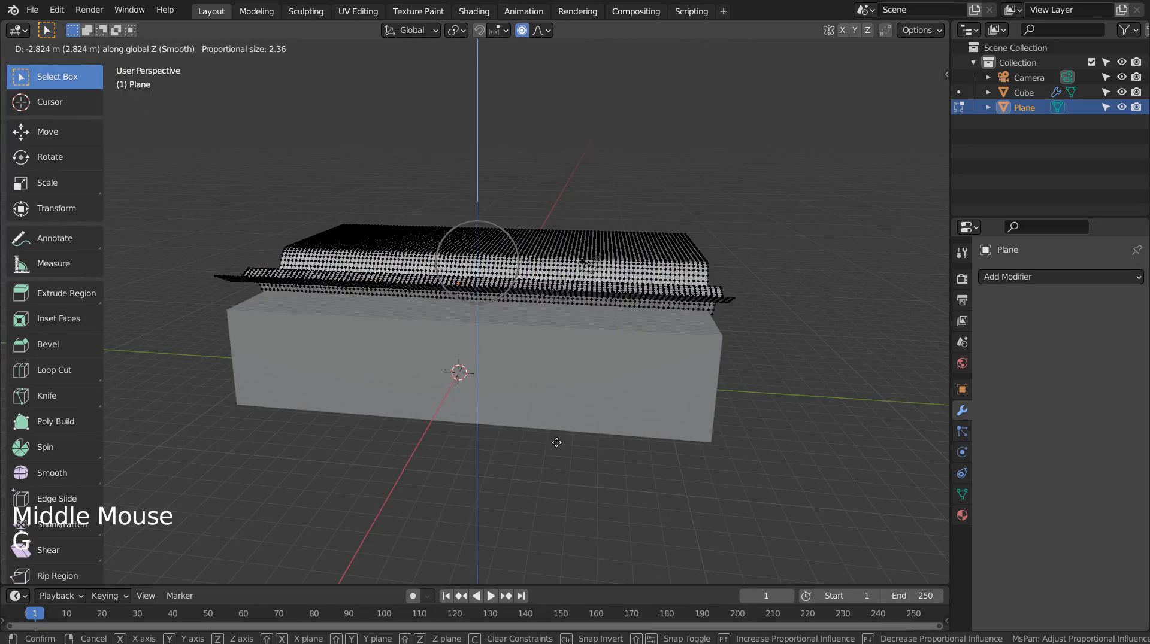
pyautogui.click(551, 432)
pyautogui.moveTo(554, 442); pyautogui.dragTo(611, 347, button='middle')
pyautogui.click(488, 247)
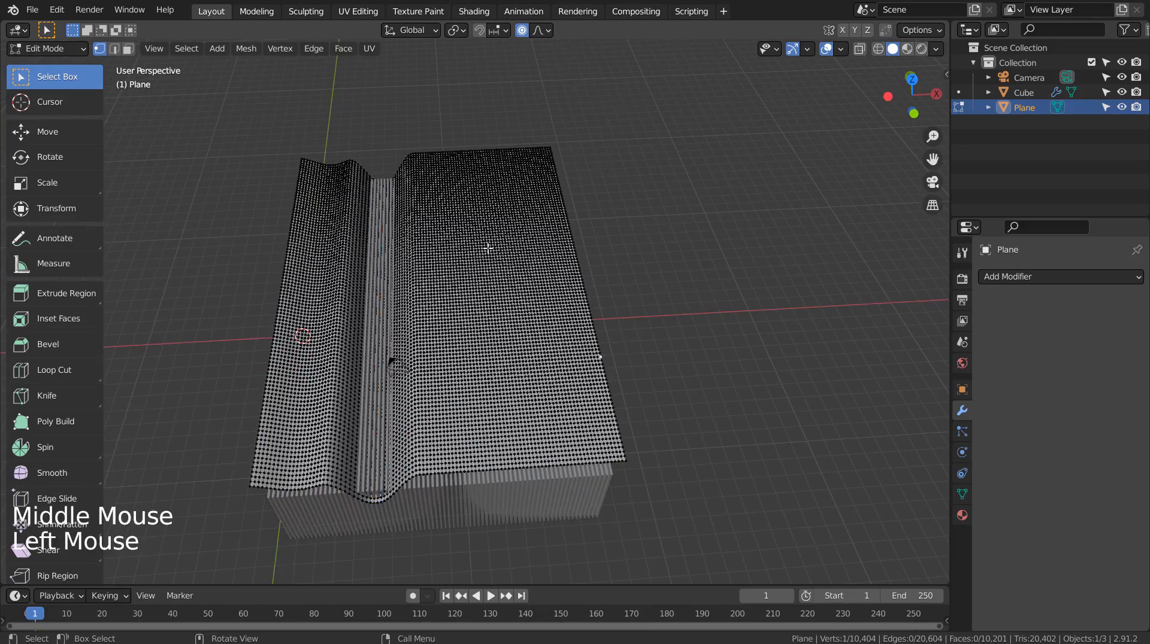
pyautogui.hotkey('ctrl', 'z')
pyautogui.hotkey('ctrl', 'z')
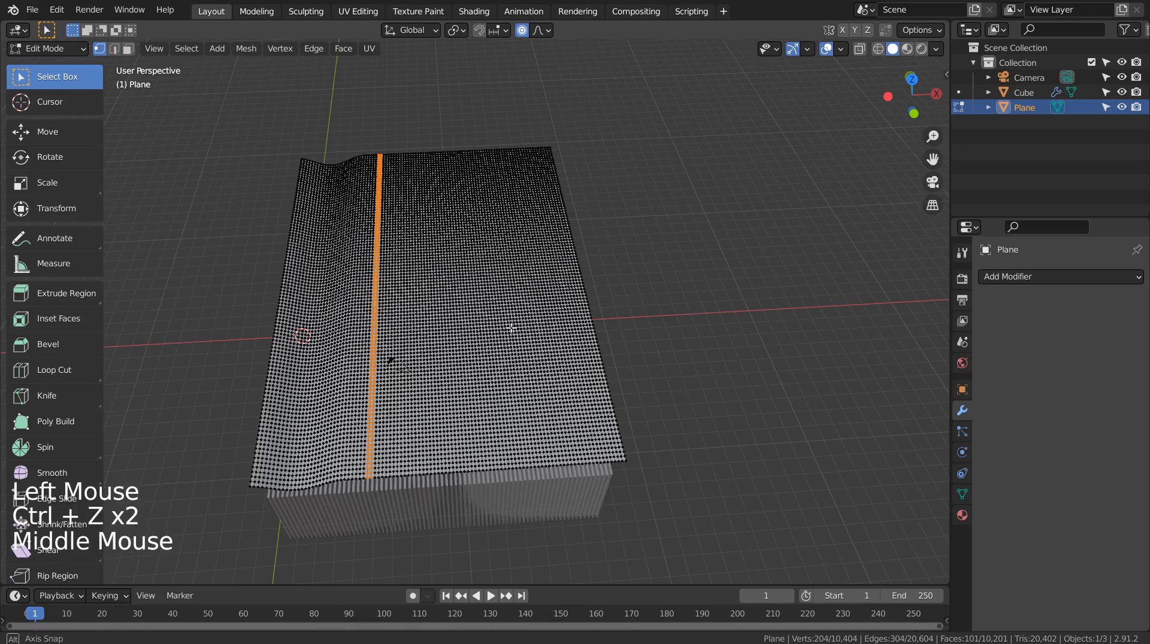
# Lower the second strip about 1.3 m along Z with smooth proportional editing at size 3.45 and deselect it
pyautogui.moveTo(511, 326); pyautogui.dragTo(518, 315, button='middle')
pyautogui.moveTo(518, 315); pyautogui.dragTo(526, 305, button='middle')
pyautogui.press('g')
pyautogui.press('z')
pyautogui.scroll(3, 525, 315)
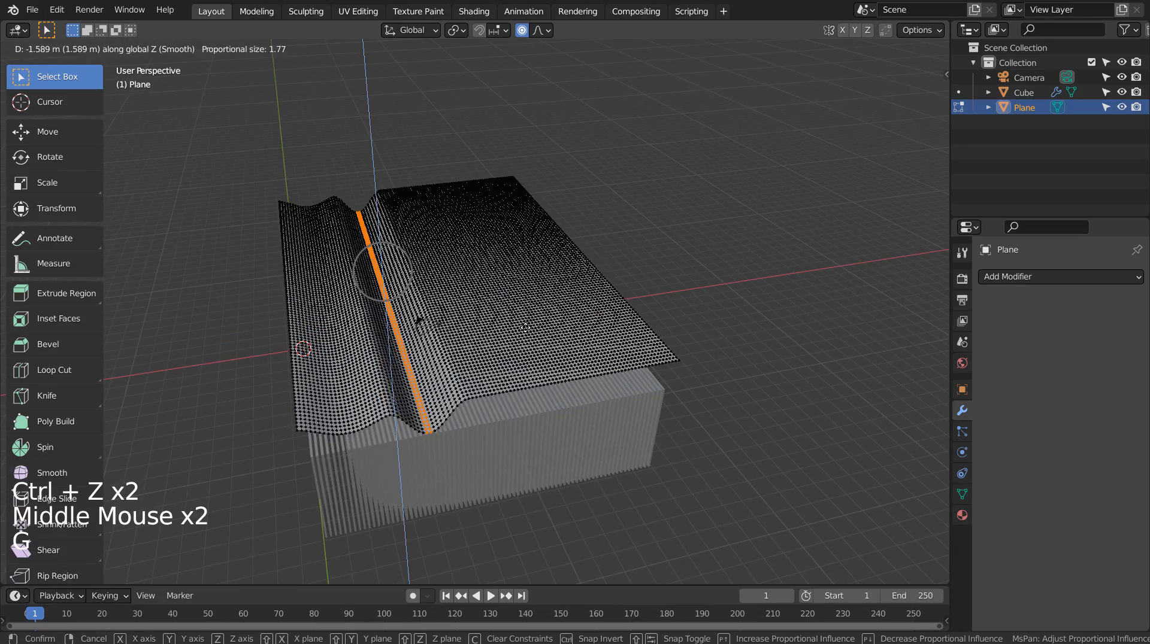
pyautogui.scroll(-4, 525, 313)
pyautogui.scroll(-3, 525, 319)
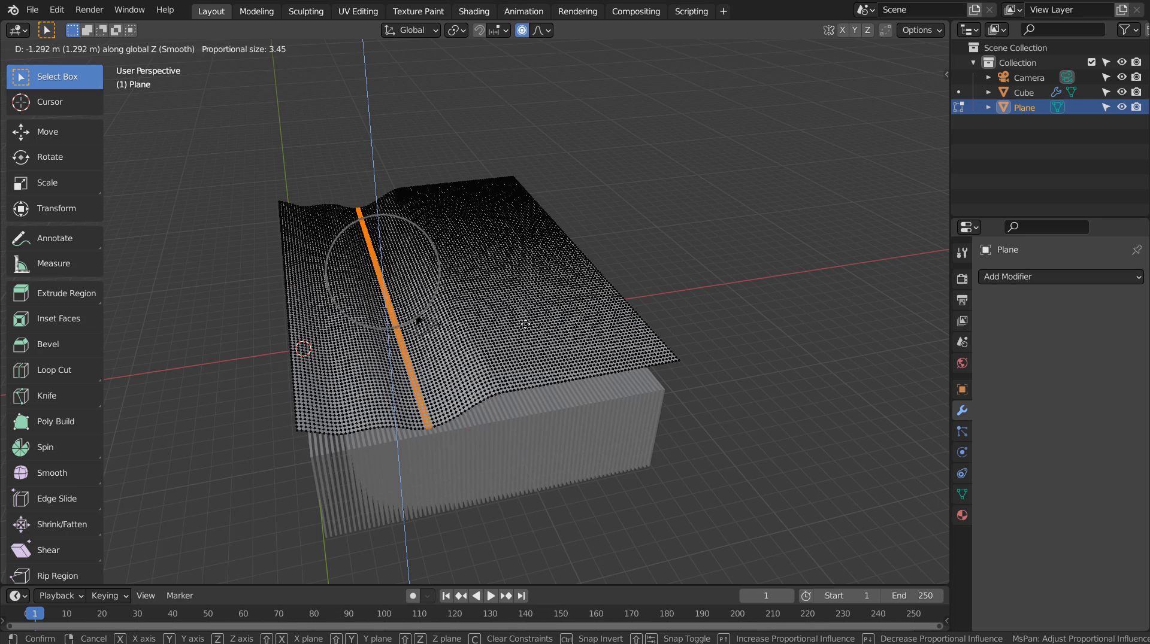
pyautogui.click(525, 329)
pyautogui.click(615, 244)
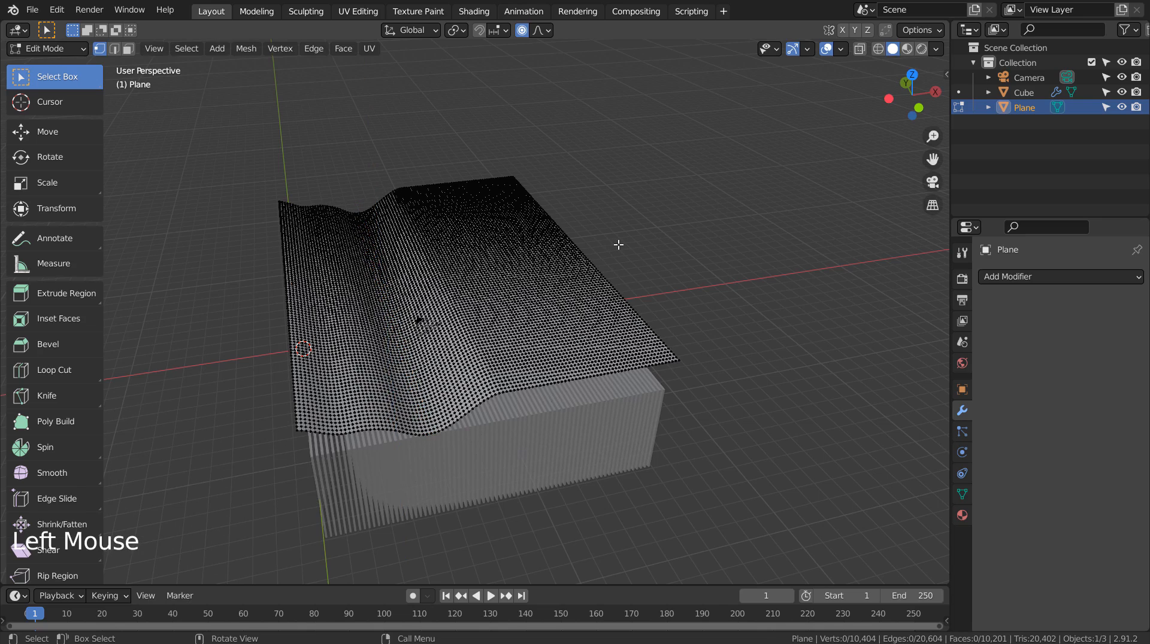
# Select a lengthwise vertex strip at the plane's middle and lower it about 0.99 m along Z with proportional size 3.45
pyautogui.press('KP_7')
pyautogui.click(618, 245)
pyautogui.press('b')
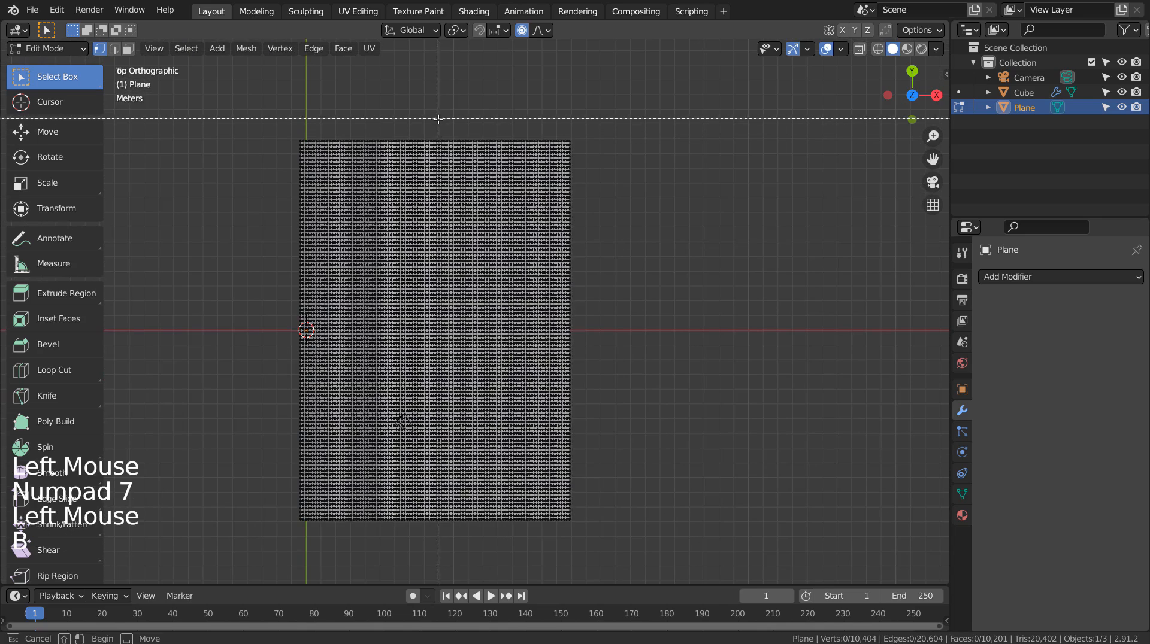
pyautogui.moveTo(442, 539); pyautogui.dragTo(443, 538)
pyautogui.moveTo(542, 440); pyautogui.dragTo(617, 327, button='middle')
pyautogui.press('g')
pyautogui.press('z')
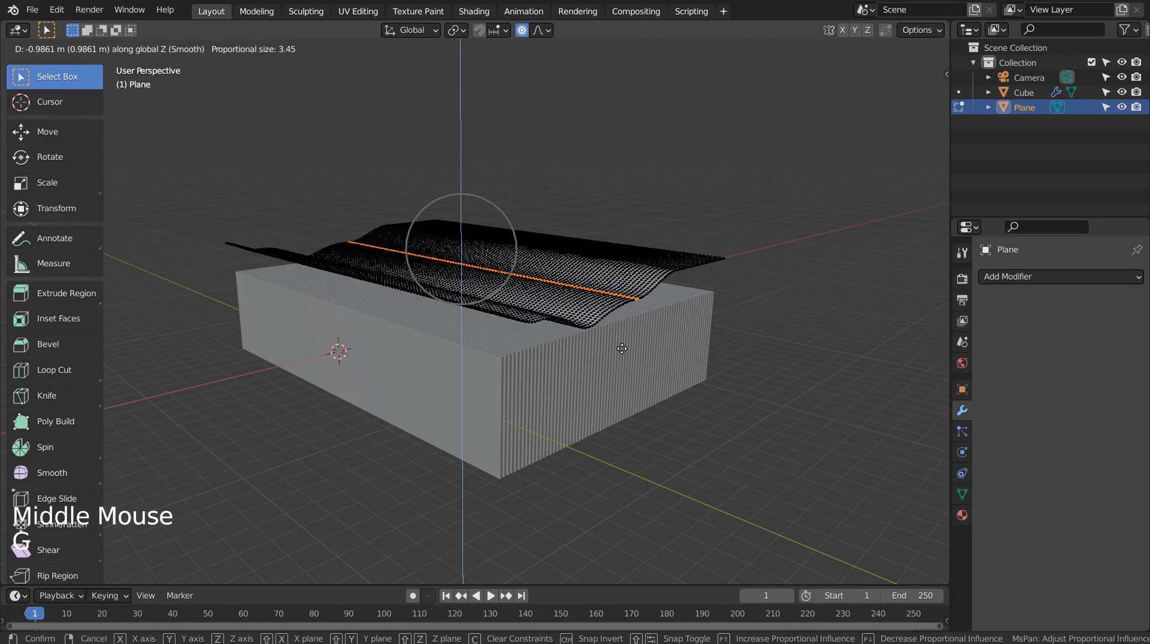
pyautogui.click(621, 353)
pyautogui.press('KP_7')
pyautogui.click(641, 429)
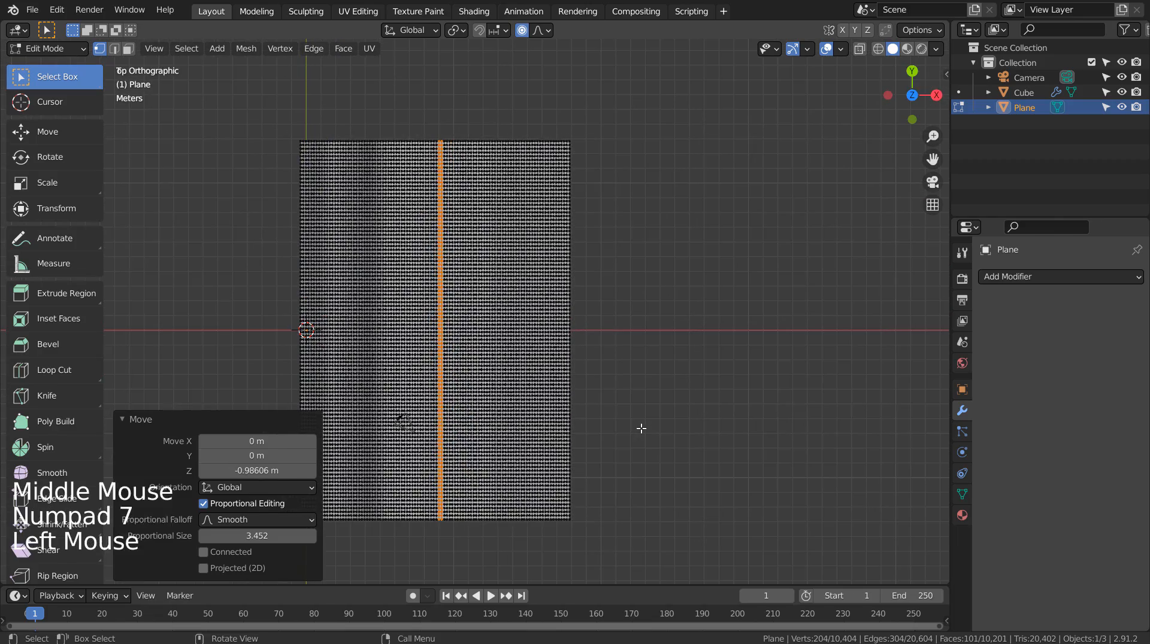
# Select a lengthwise vertex strip about 70% across the plane, lower it about 2.01 m along Z at proportional size 3.45, and deselect it
pyautogui.press('b')
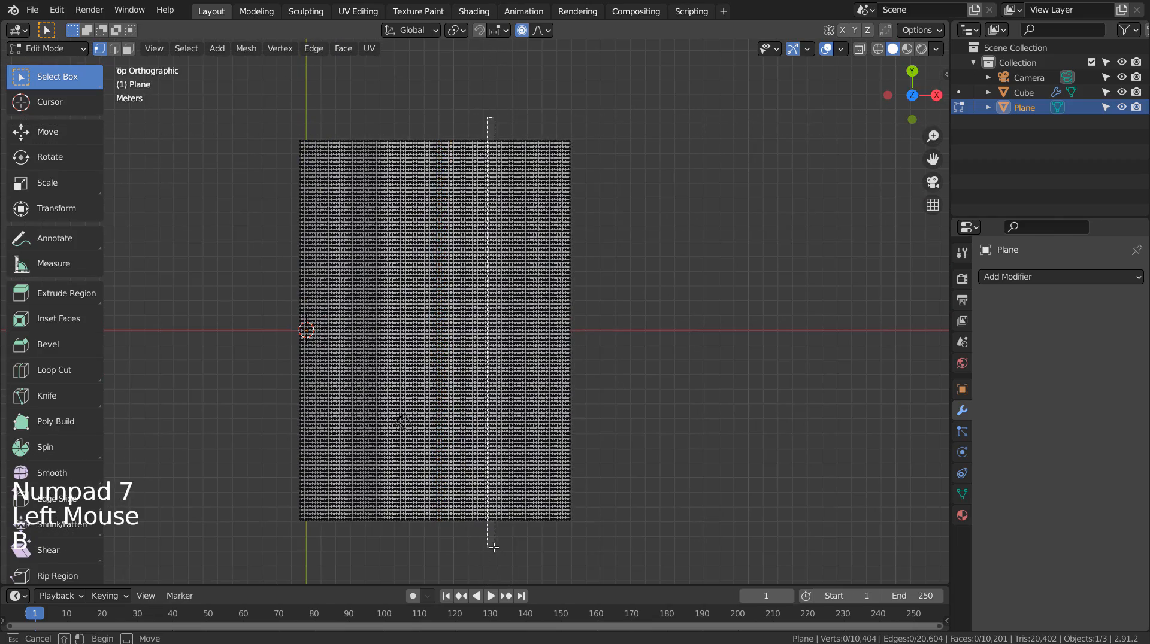
pyautogui.moveTo(493, 547); pyautogui.dragTo(494, 547)
pyautogui.moveTo(619, 439); pyautogui.dragTo(680, 367, button='middle')
pyautogui.press('g')
pyautogui.press('z')
pyautogui.click(694, 334)
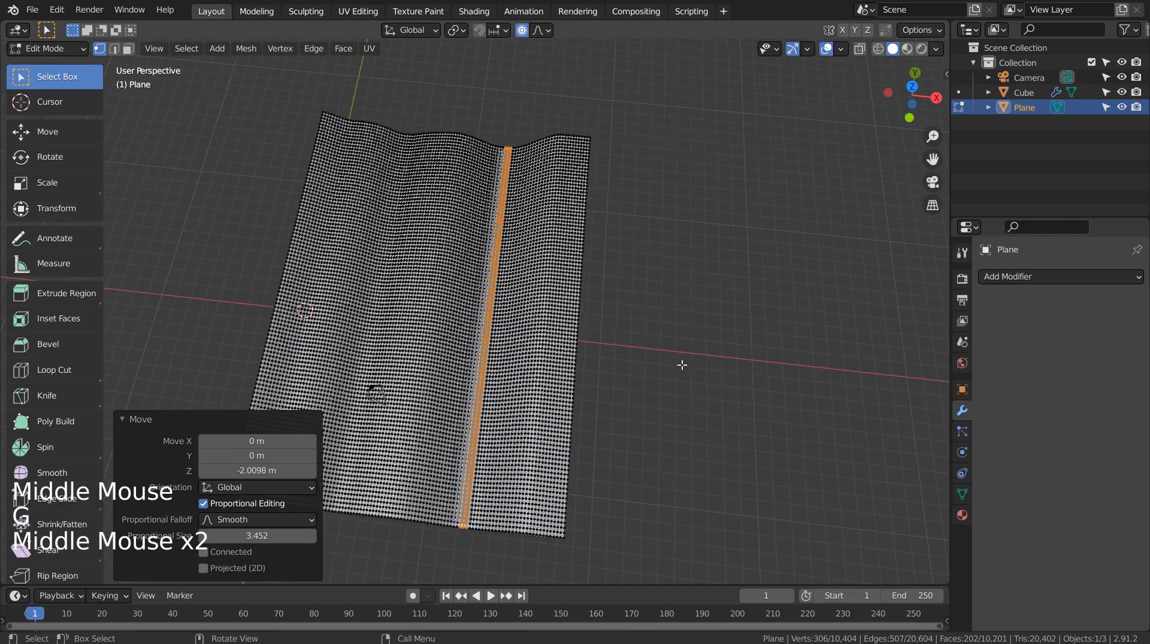
pyautogui.click(603, 209)
# Select a lengthwise vertex strip near the plane's outer long edge and lower it about 2.09 m along Z at proportional size 3.45
pyautogui.press('KP_7')
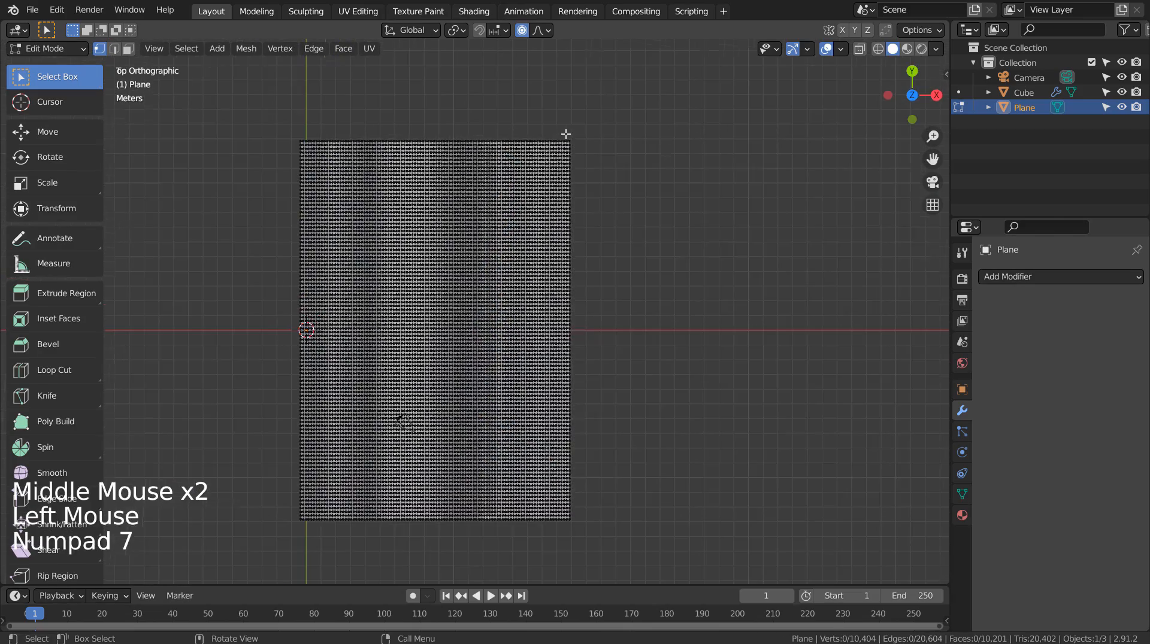
pyautogui.press('b')
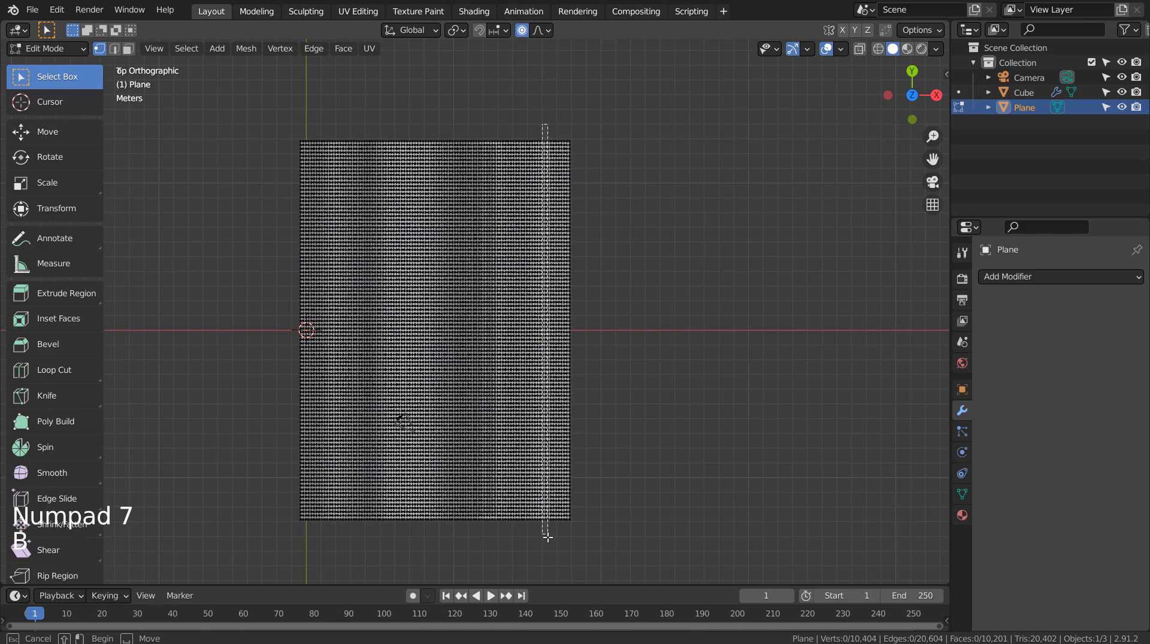
pyautogui.moveTo(547, 537); pyautogui.dragTo(547, 537)
pyautogui.moveTo(631, 488); pyautogui.dragTo(658, 387, button='middle')
pyautogui.press('g')
pyautogui.press('z')
pyautogui.click(686, 351)
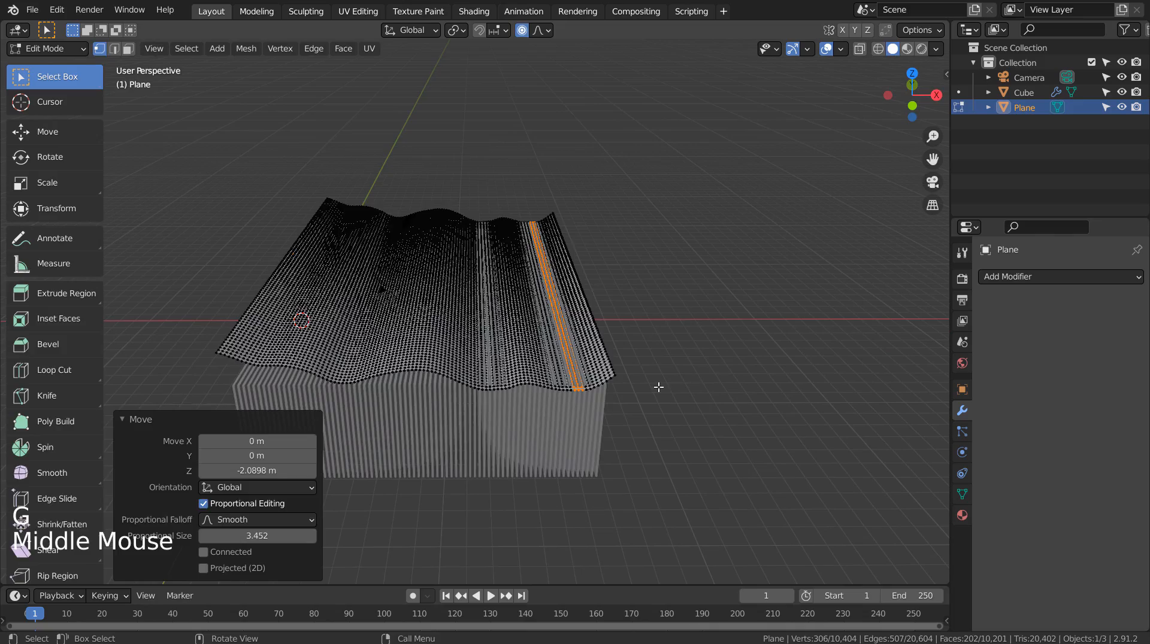
# Lower a single vertex in the trough nearest the 3D cursor about 1.4 m along Z with the proportional size enlarged to 10.84
pyautogui.press('Tab')
pyautogui.moveTo(501, 364); pyautogui.dragTo(545, 377, button='middle')
pyautogui.middleClick(529, 406)
pyautogui.press('Tab')
pyautogui.click(387, 319)
pyautogui.press('g')
pyautogui.press('z')
pyautogui.scroll(-12, 541, 396)
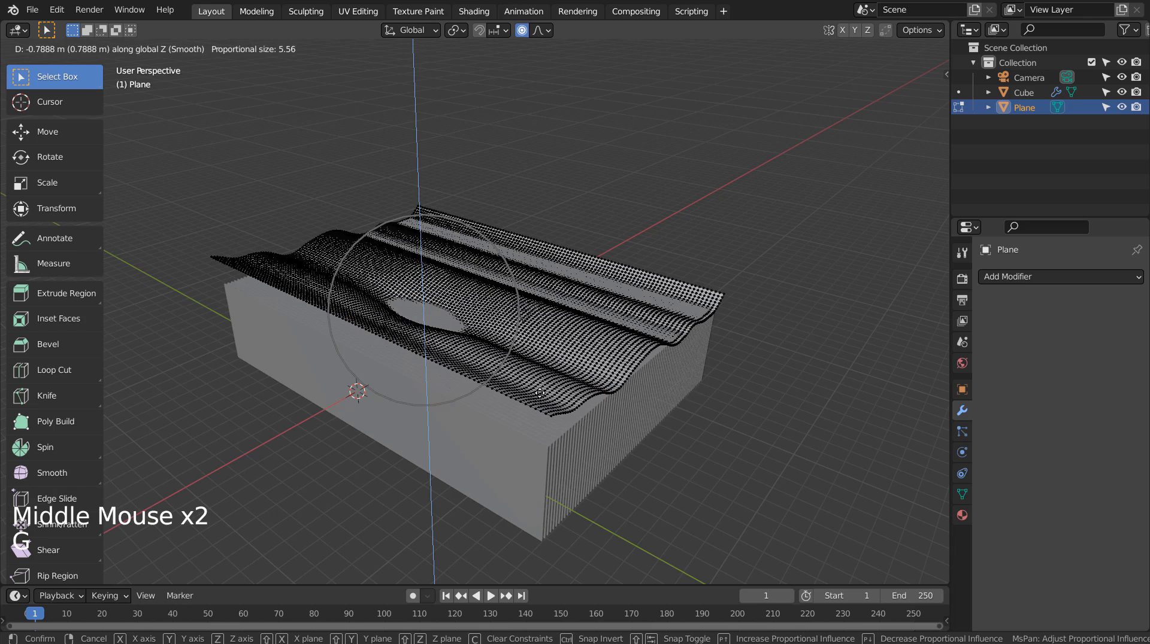
pyautogui.click(542, 402)
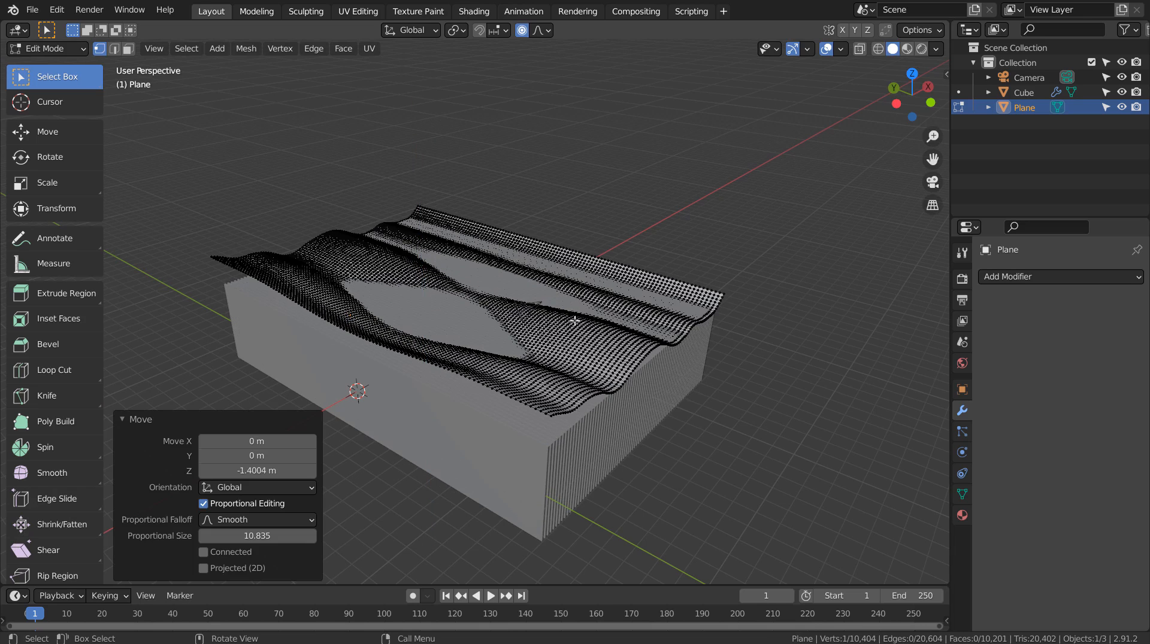
# Lower a vertex in the plane's central area about 1.17 m along Z and raise a crest near one short edge, using proportional size 10.83
pyautogui.click(620, 283)
pyautogui.press('g')
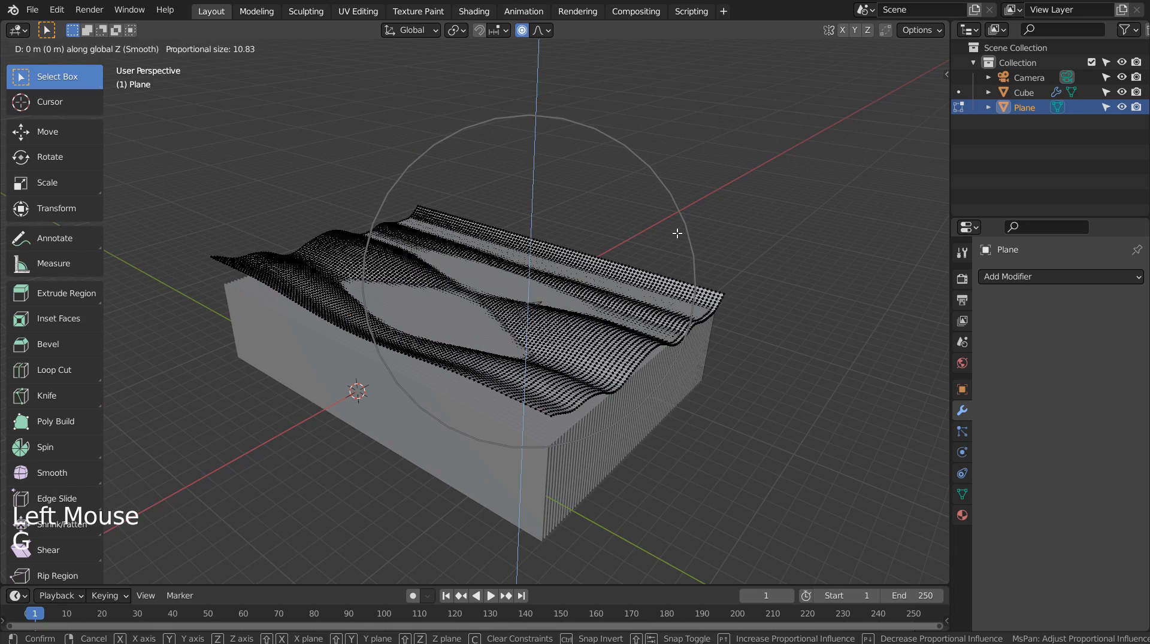
pyautogui.click(678, 249)
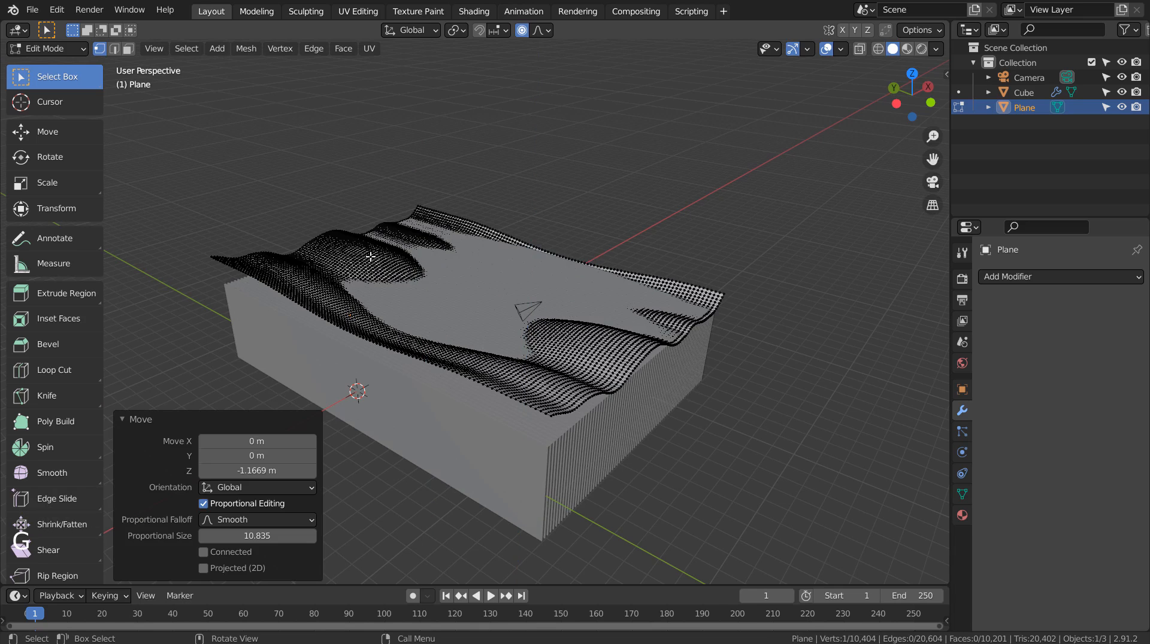
pyautogui.click(345, 257)
pyautogui.press('g')
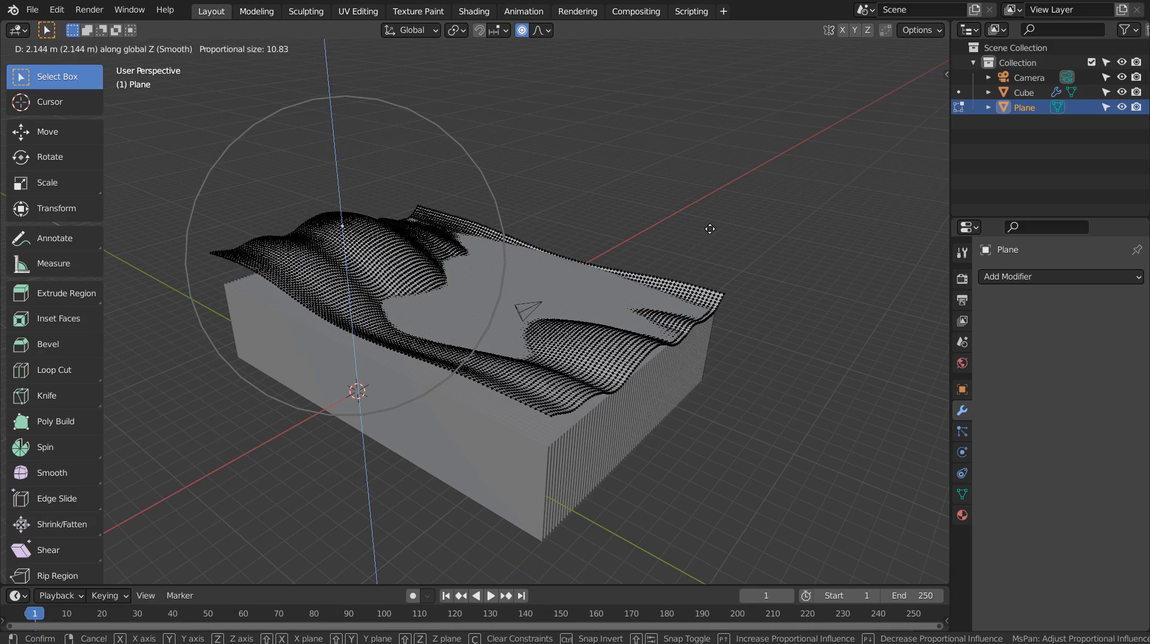
pyautogui.click(665, 288)
# Lower a vertex near the plane's opposite short edge about 1.1 m along Z with the proportional size reduced to 5.56
pyautogui.moveTo(664, 287); pyautogui.dragTo(503, 297, button='middle')
pyautogui.click(247, 320)
pyautogui.press('g')
pyautogui.press('z')
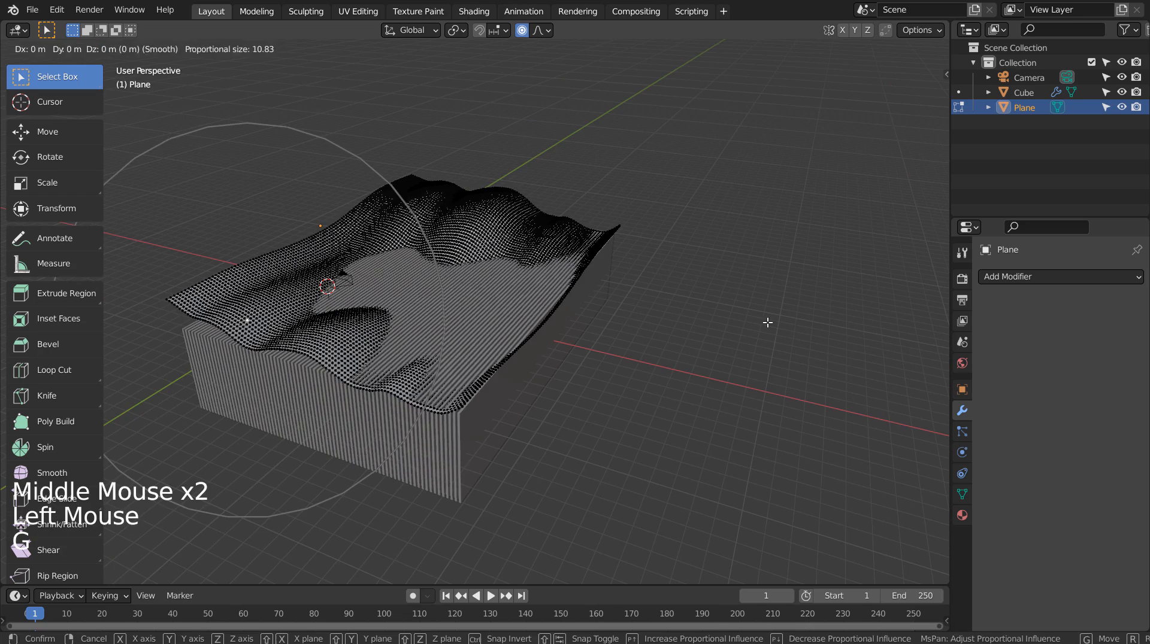
pyautogui.scroll(5, 689, 299)
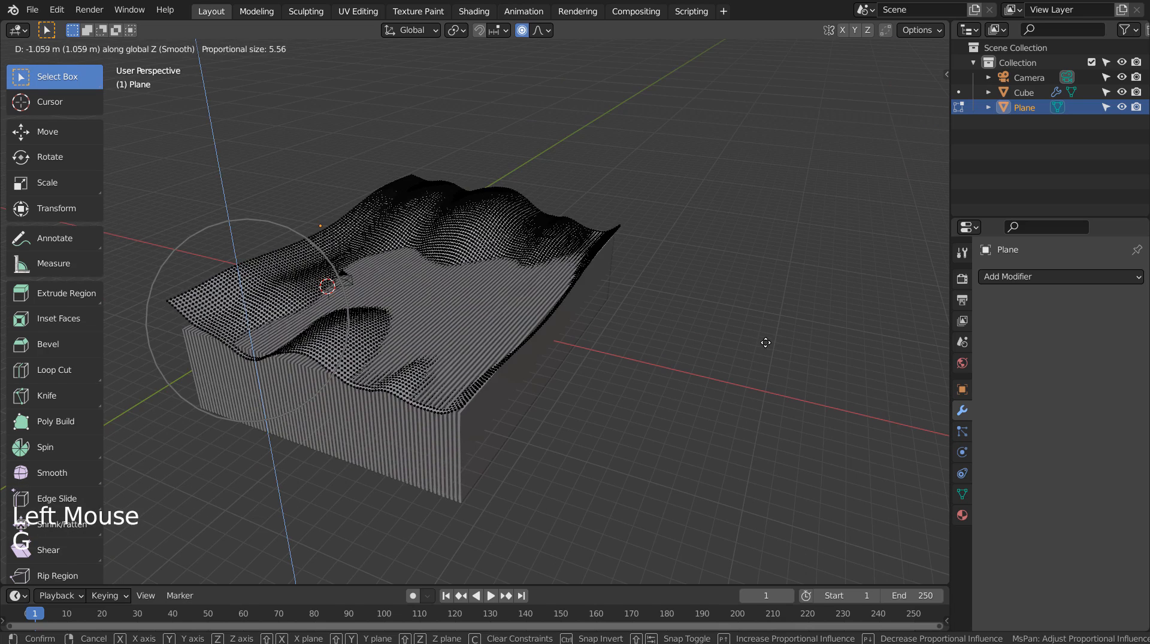
pyautogui.click(618, 273)
# Lower two separate vertices on the plane's outer long edge along Z with smooth proportional editing at size 5.56
pyautogui.click(577, 248)
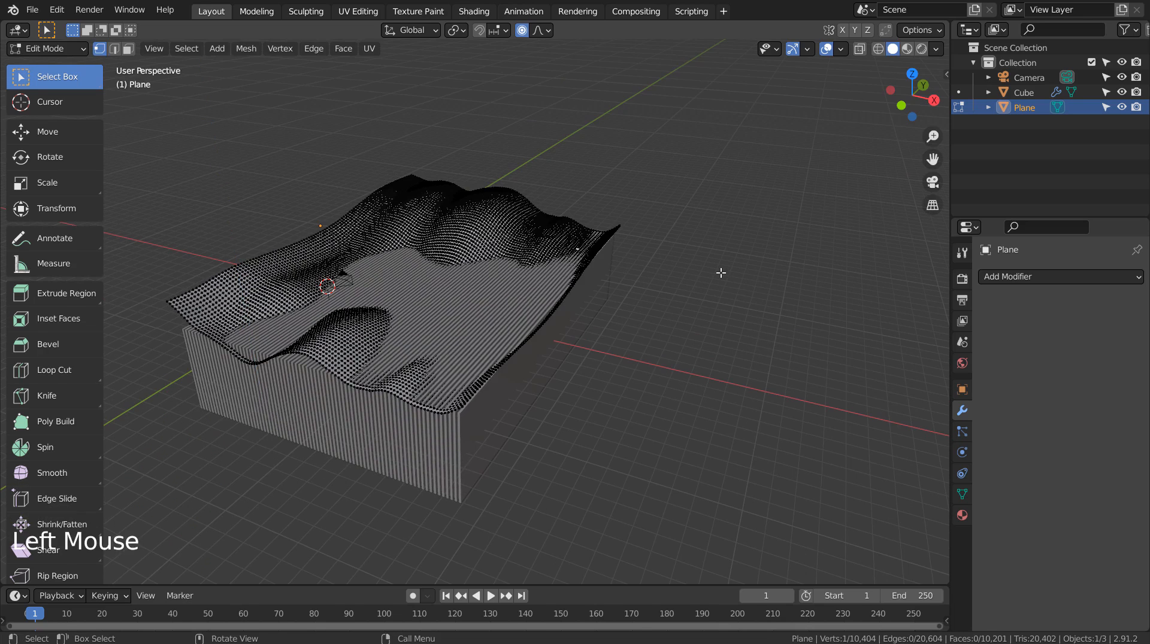
pyautogui.press('g')
pyautogui.press('z')
pyautogui.click(685, 281)
pyautogui.click(490, 363)
pyautogui.press('g')
pyautogui.press('z')
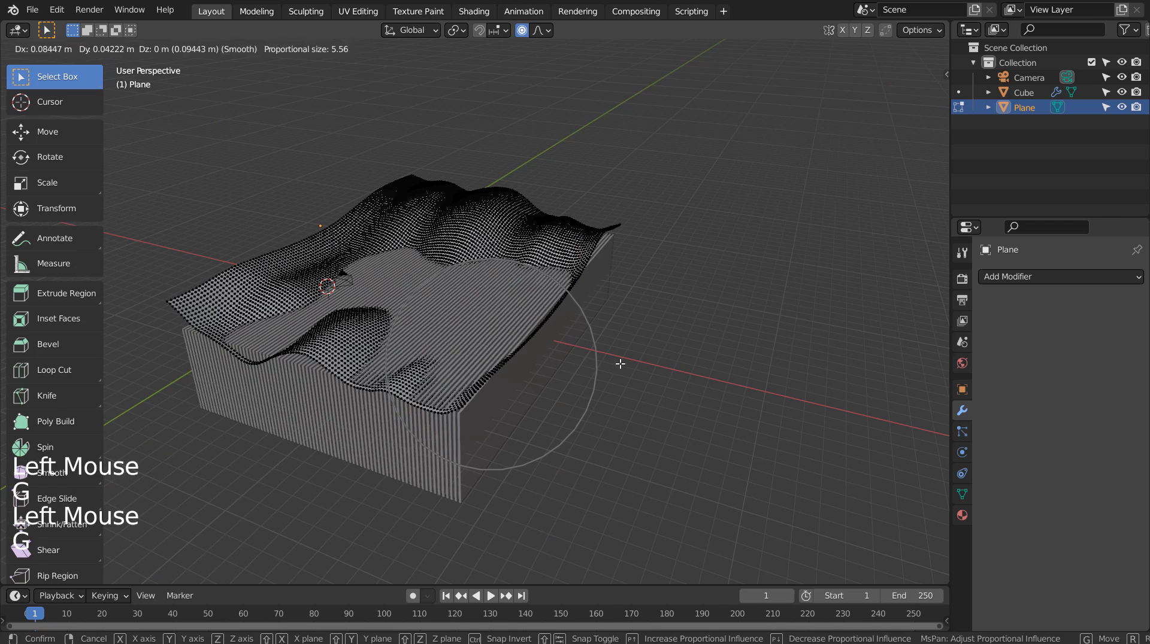
pyautogui.click(623, 398)
# Lower a vertex near the plane's corner closest to the slat ends about 2 m along Z at proportional size 5.56 and check the shape
pyautogui.click(226, 299)
pyautogui.press('g')
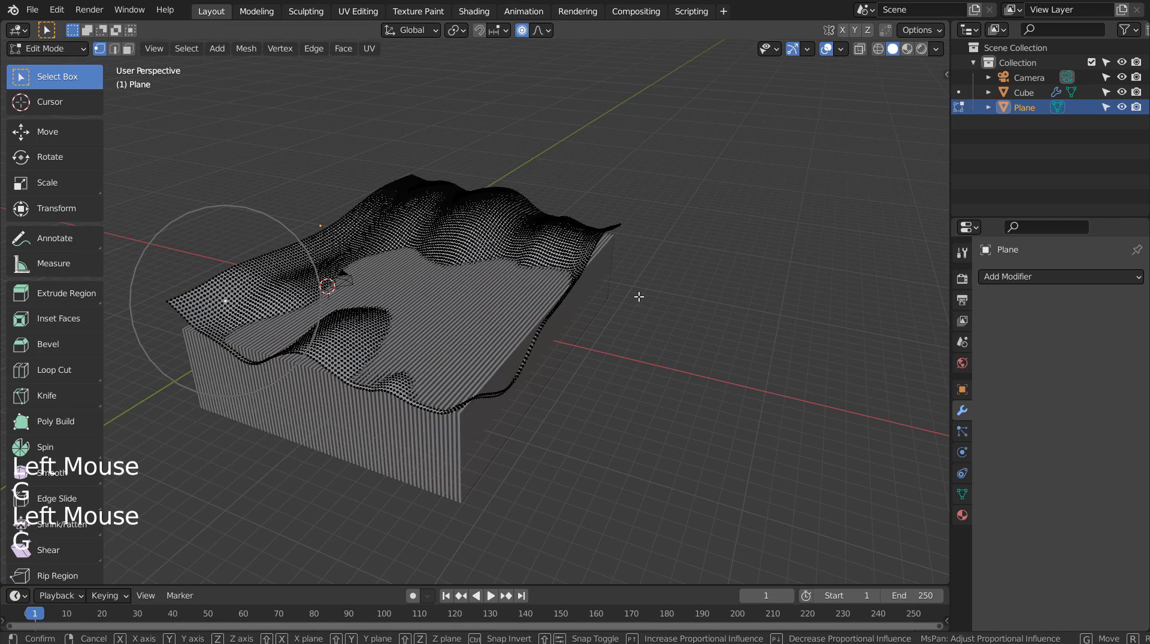
pyautogui.press('z')
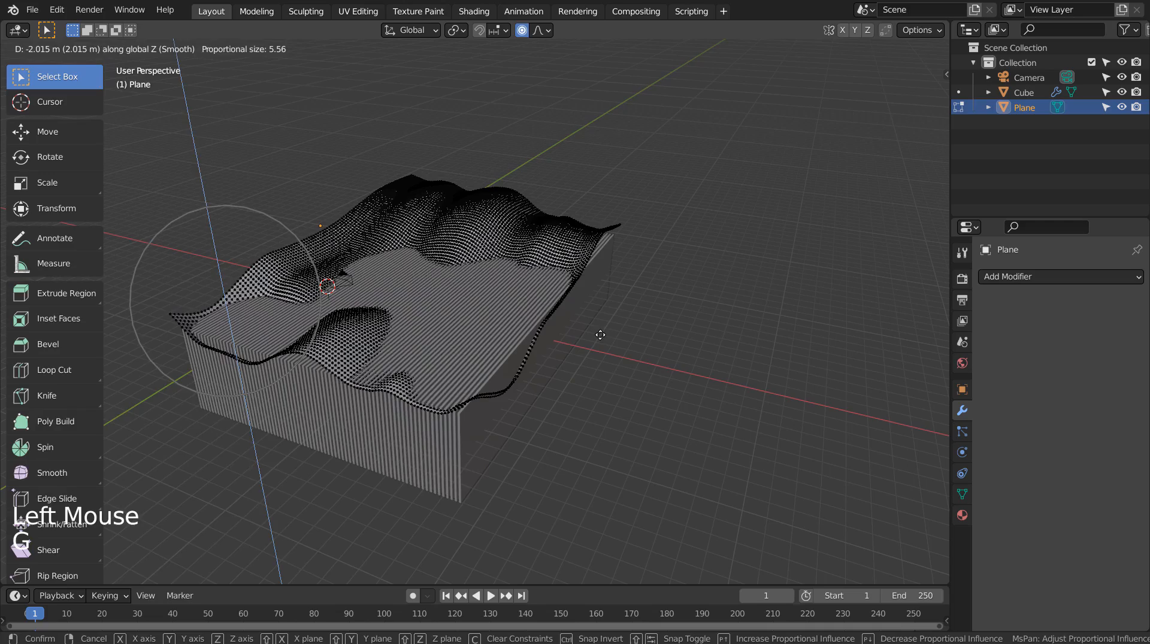
pyautogui.click(601, 330)
pyautogui.press('Tab')
pyautogui.moveTo(594, 326); pyautogui.dragTo(506, 324, button='middle')
# Extrude all faces of the wavy plane upward at a slant into a thick block and check the shape
pyautogui.press('Tab')
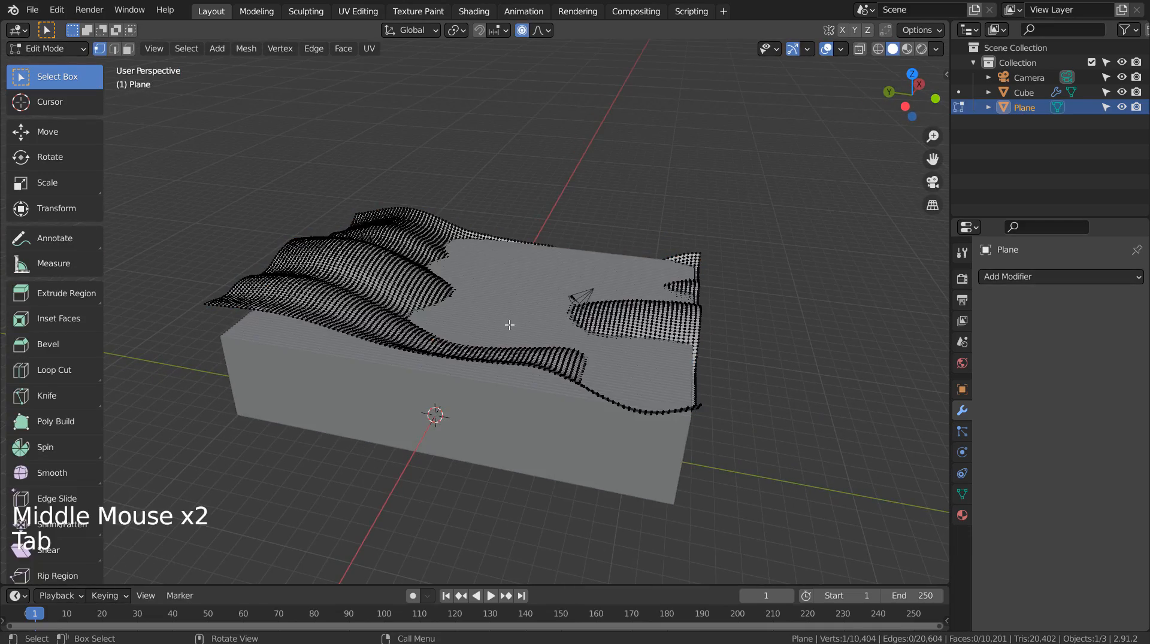
pyautogui.press('3')
pyautogui.press('a')
pyautogui.press('e')
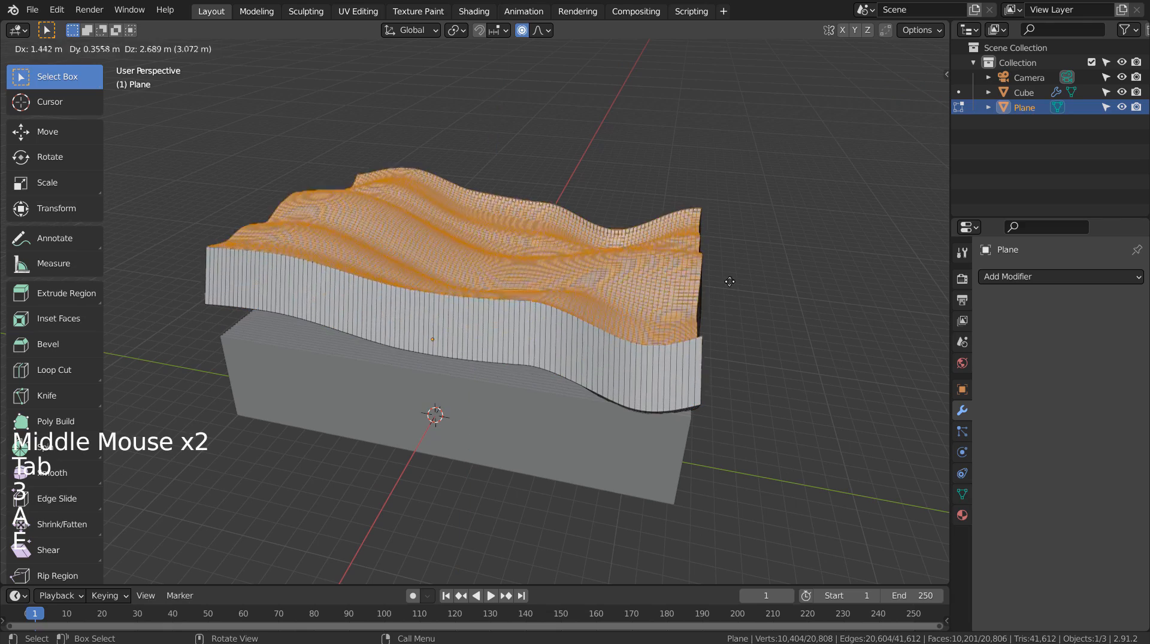
pyautogui.click(728, 238)
pyautogui.press('Tab')
pyautogui.moveTo(712, 313); pyautogui.dragTo(580, 376, button='middle')
# Try extruding the block's top faces individually by 2.19 m and offsetting them with Shrink/Fatten, and undo both attempts
pyautogui.press('Tab')
pyautogui.press('KP_7')
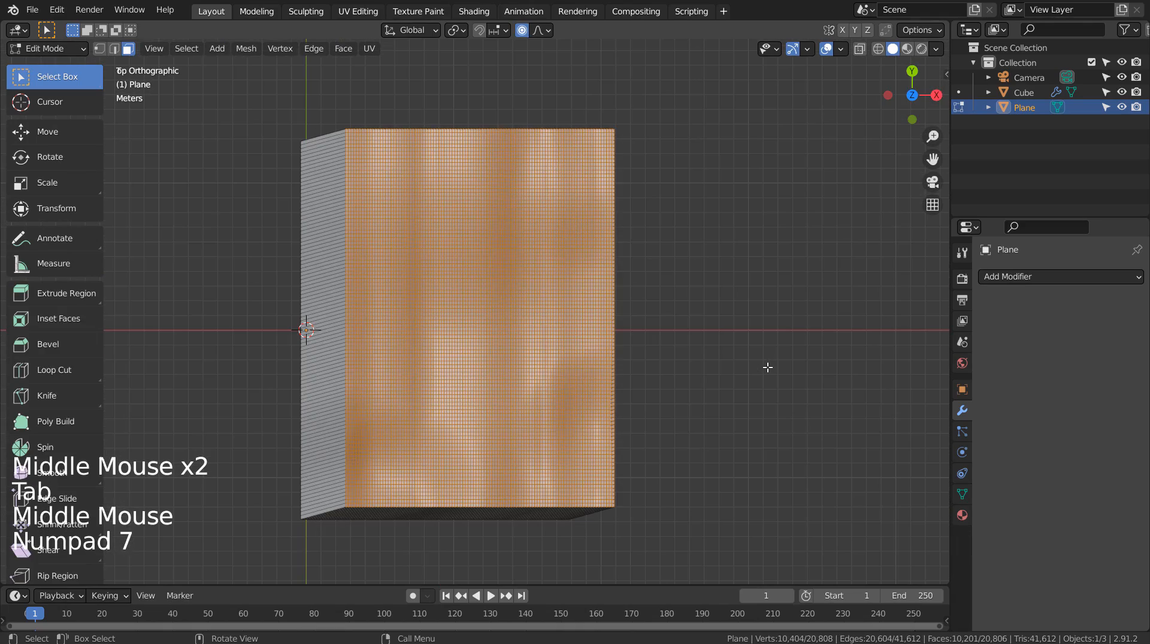
pyautogui.hotkey('alt', 's')
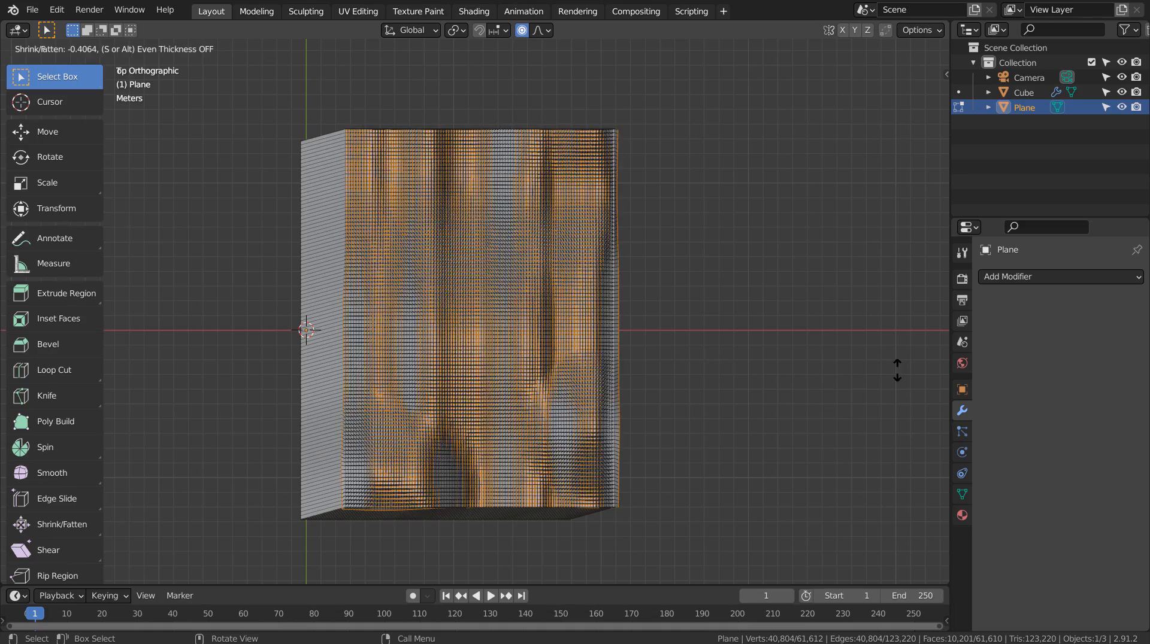
pyautogui.click(775, 352)
pyautogui.moveTo(682, 424); pyautogui.dragTo(694, 319, button='middle')
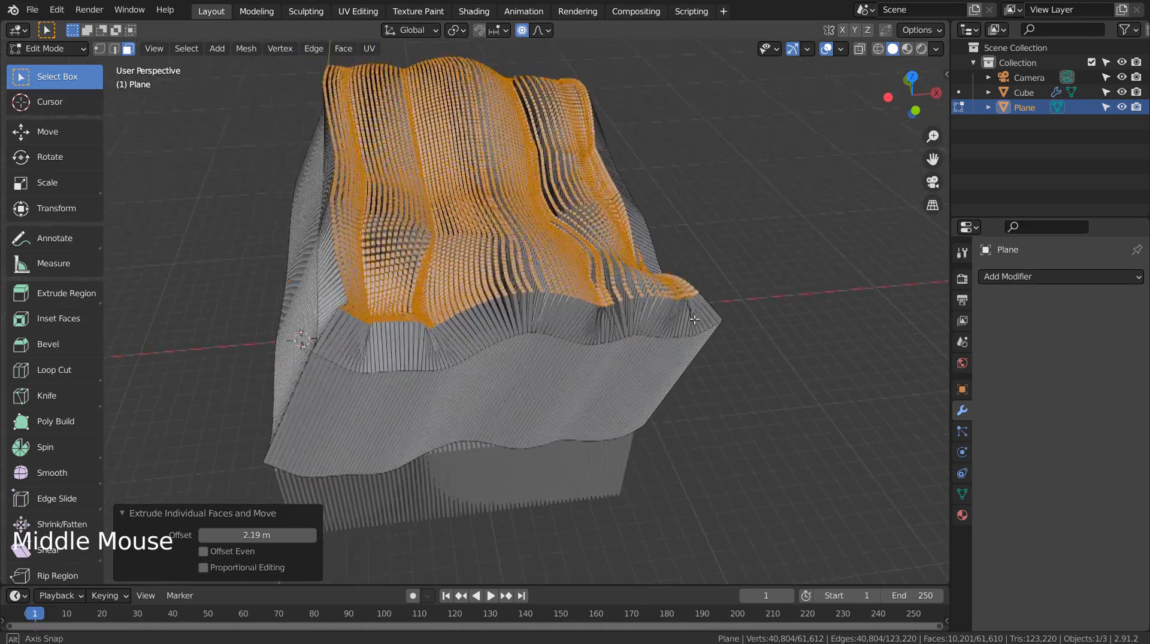
pyautogui.hotkey('ctrl', 'z')
pyautogui.hotkey('alt', 's')
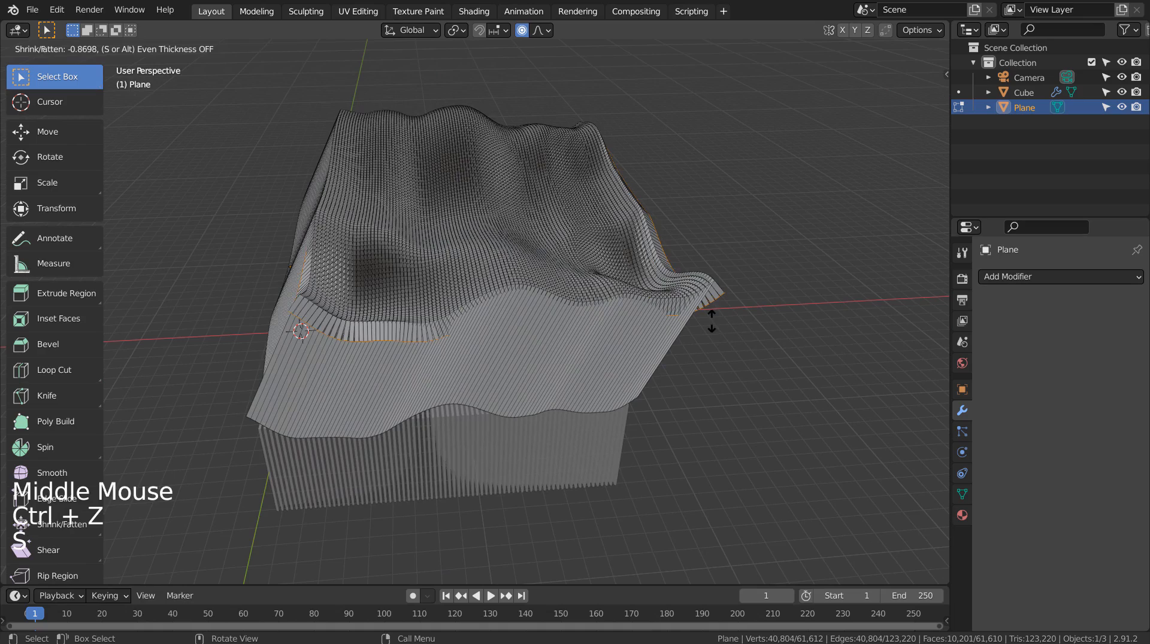
pyautogui.hotkey('ctrl', 'z')
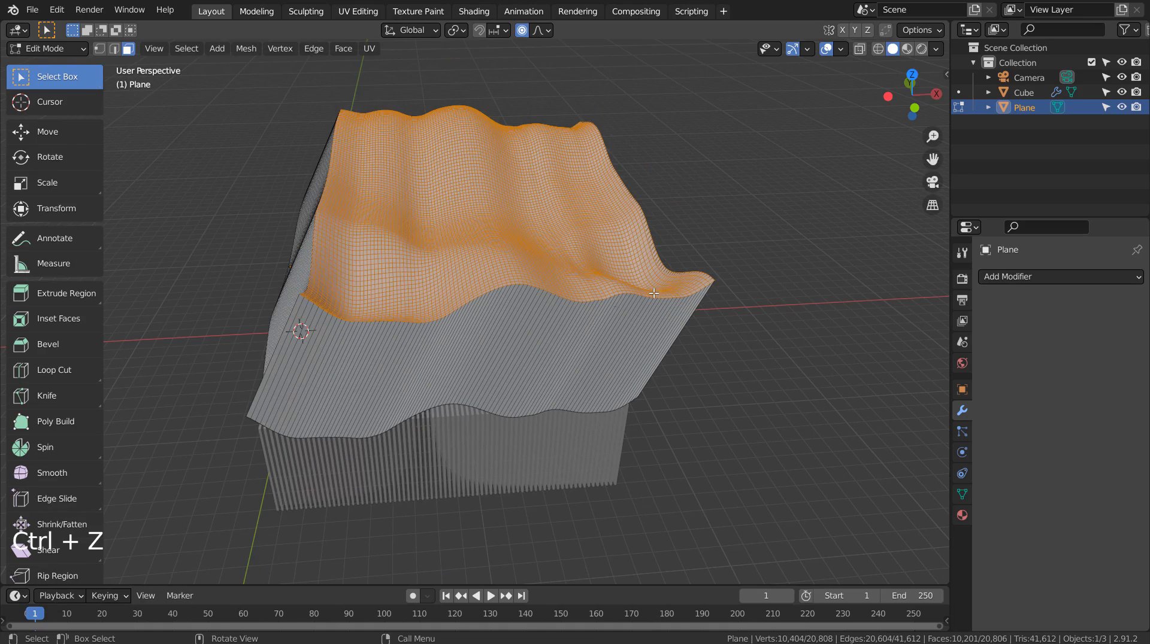
# Scale the whole wavy block uniformly by about 1.73 in Object Mode
pyautogui.moveTo(527, 323)
pyautogui.mouseDown(button='middle')
pyautogui.moveTo(594, 287)
pyautogui.moveTo(585, 321)
pyautogui.moveTo(659, 281)
pyautogui.mouseUp(button='middle')
pyautogui.press('Tab')
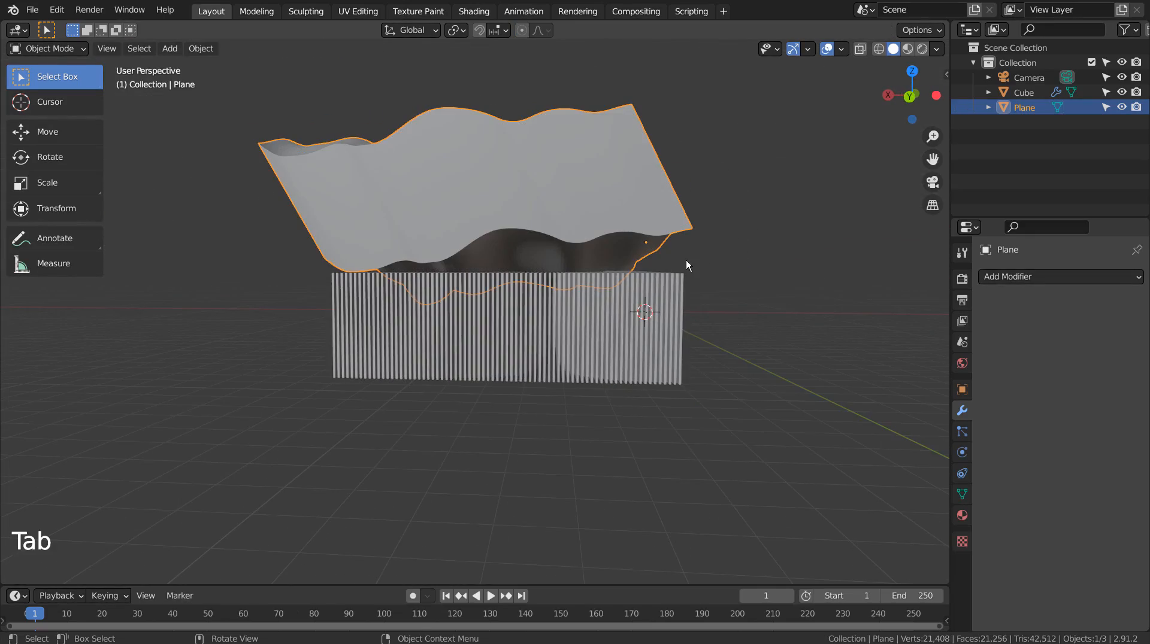
pyautogui.press('s')
pyautogui.click(722, 265)
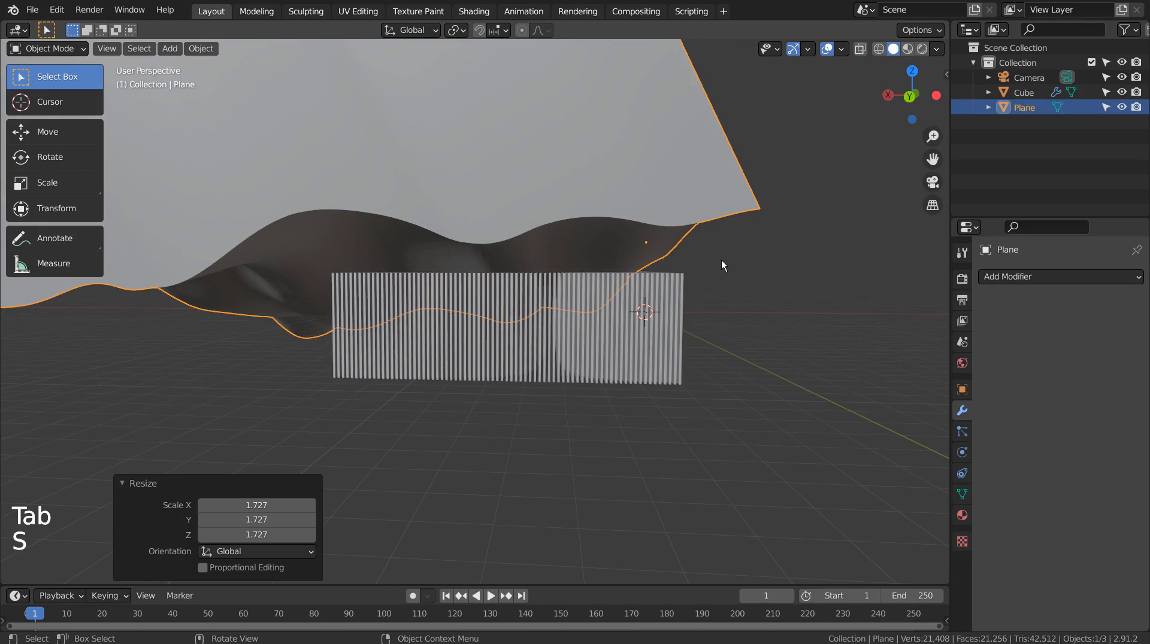
# Move the wavy block about -6.05 m along X and -1.3 m along Z over the slats, and fine-tune its height
pyautogui.press('KP_1')
pyautogui.press('KP_7')
pyautogui.press('KP_1')
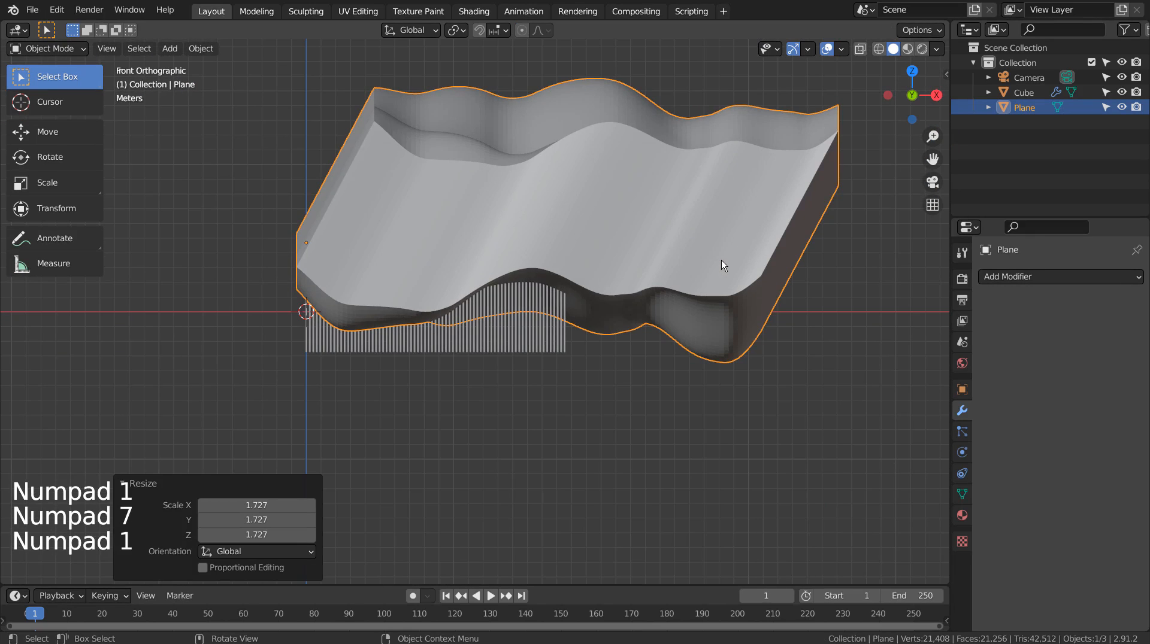
pyautogui.press('g')
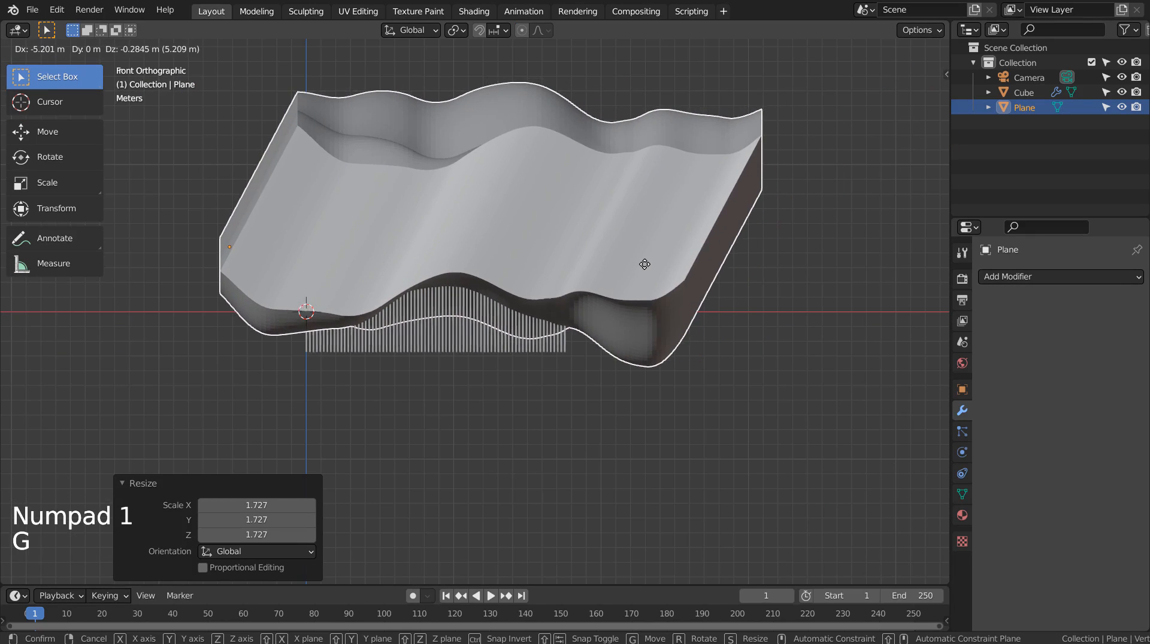
pyautogui.click(629, 275)
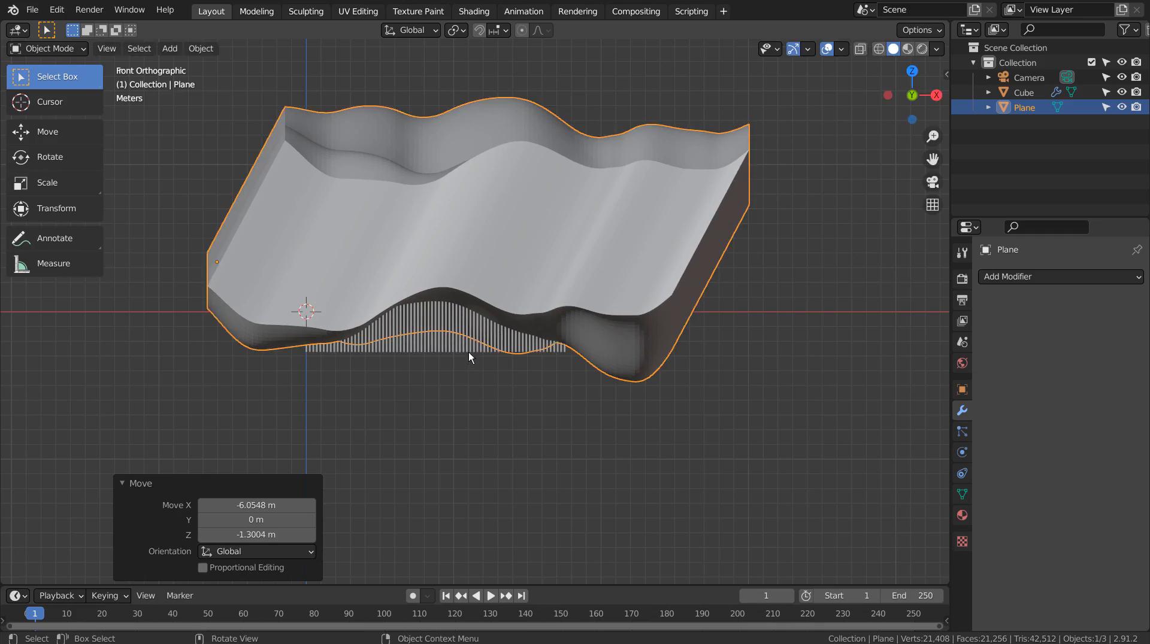
pyautogui.moveTo(468, 352); pyautogui.dragTo(568, 304, button='middle')
pyautogui.press('g')
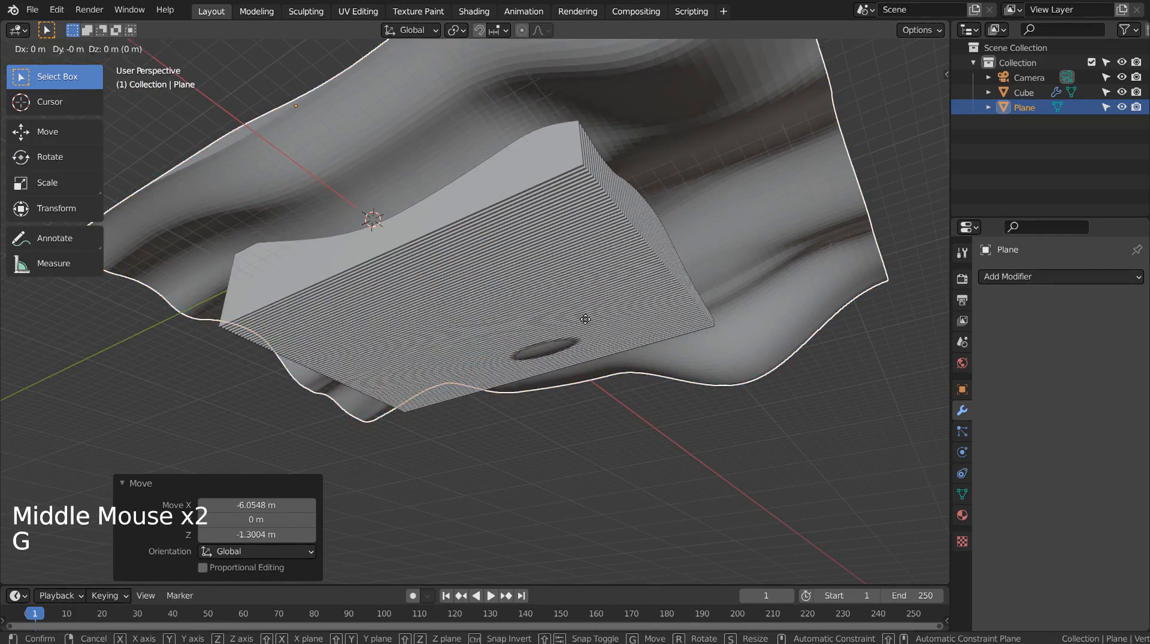
pyautogui.press('z')
pyautogui.click(581, 310)
# Try lowering a vertex on the block's underside about 2.94 m along Z at proportional size 5.56, and undo the move
pyautogui.moveTo(465, 371); pyautogui.dragTo(584, 436, button='middle')
pyautogui.press('Tab')
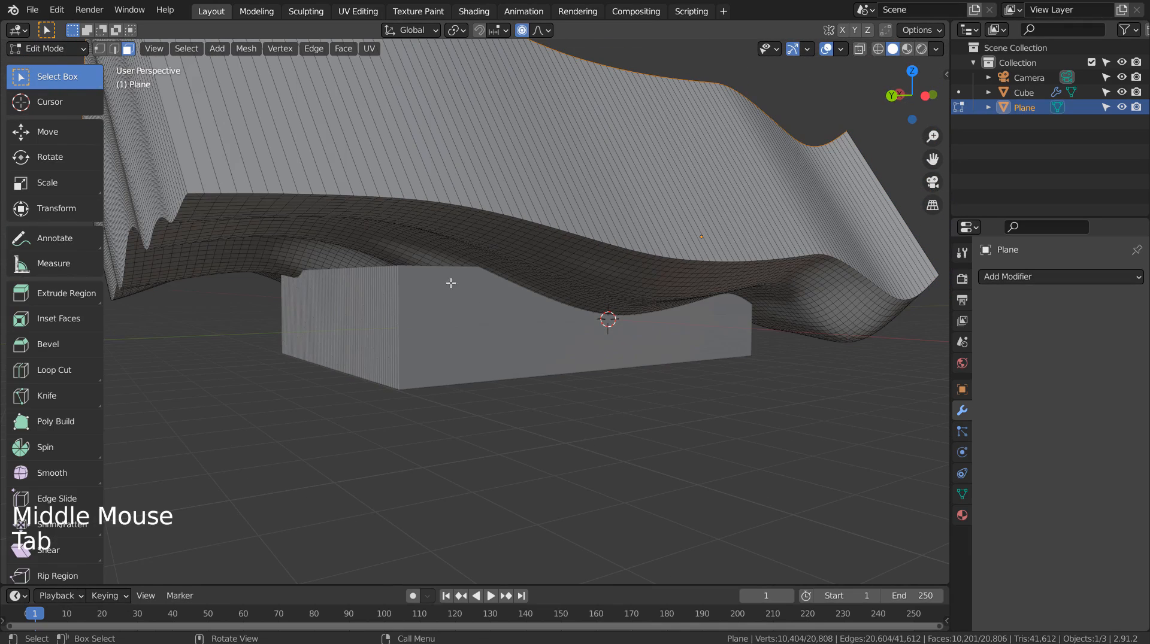
pyautogui.press('1')
pyautogui.click(408, 257)
pyautogui.press('g')
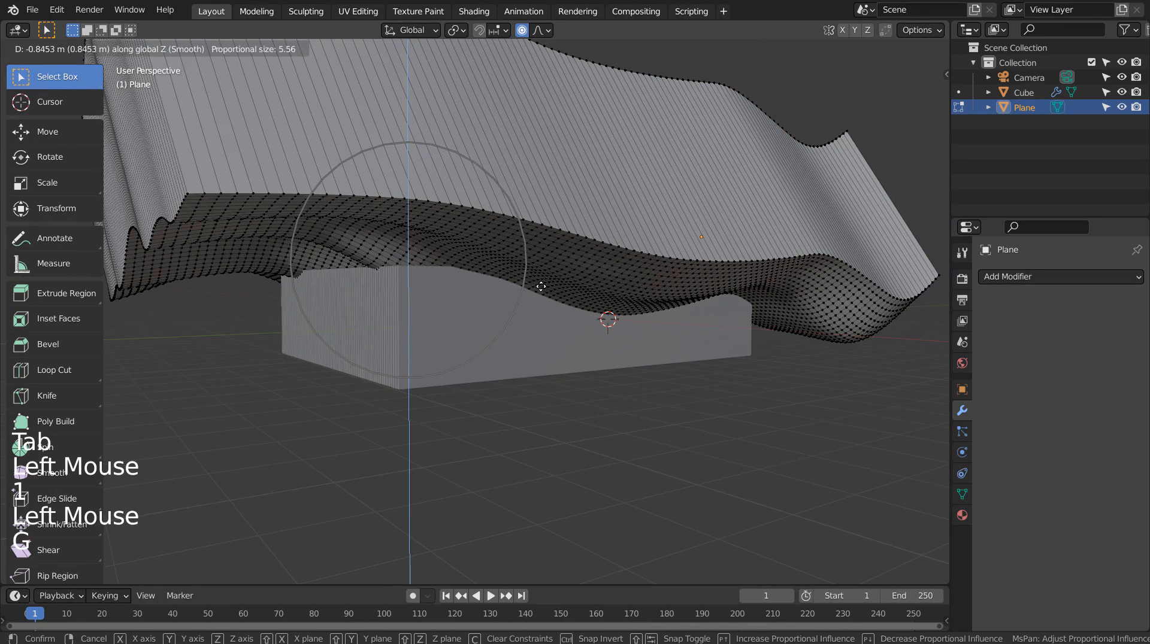
pyautogui.press('z')
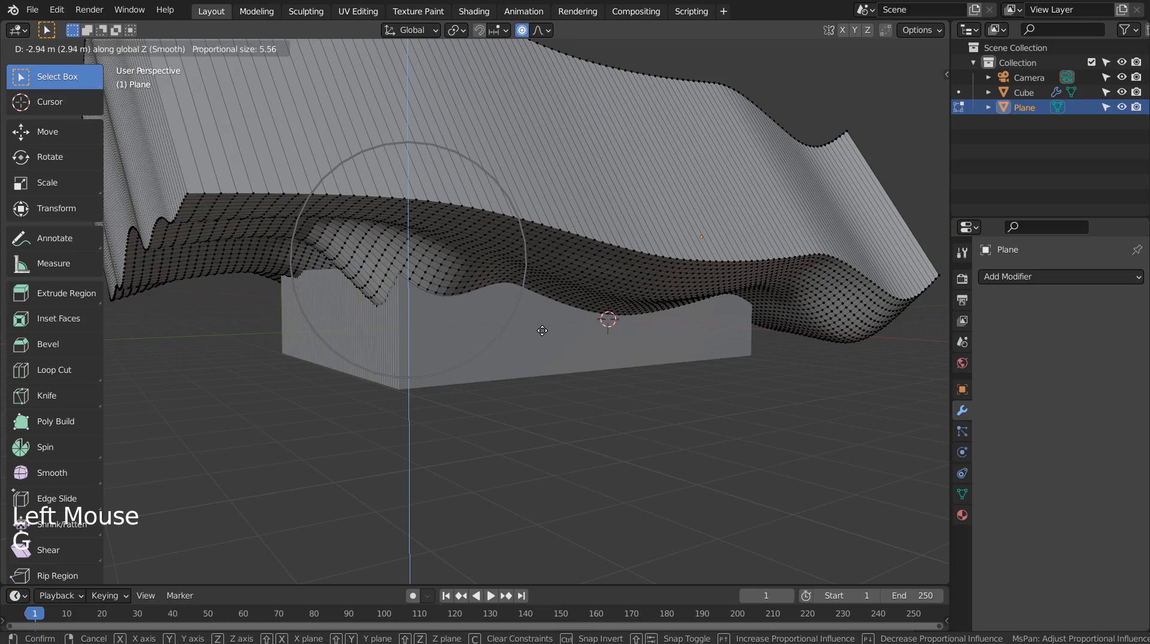
pyautogui.click(542, 331)
pyautogui.moveTo(542, 331); pyautogui.dragTo(661, 321, button='middle')
pyautogui.hotkey('ctrl', 'z')
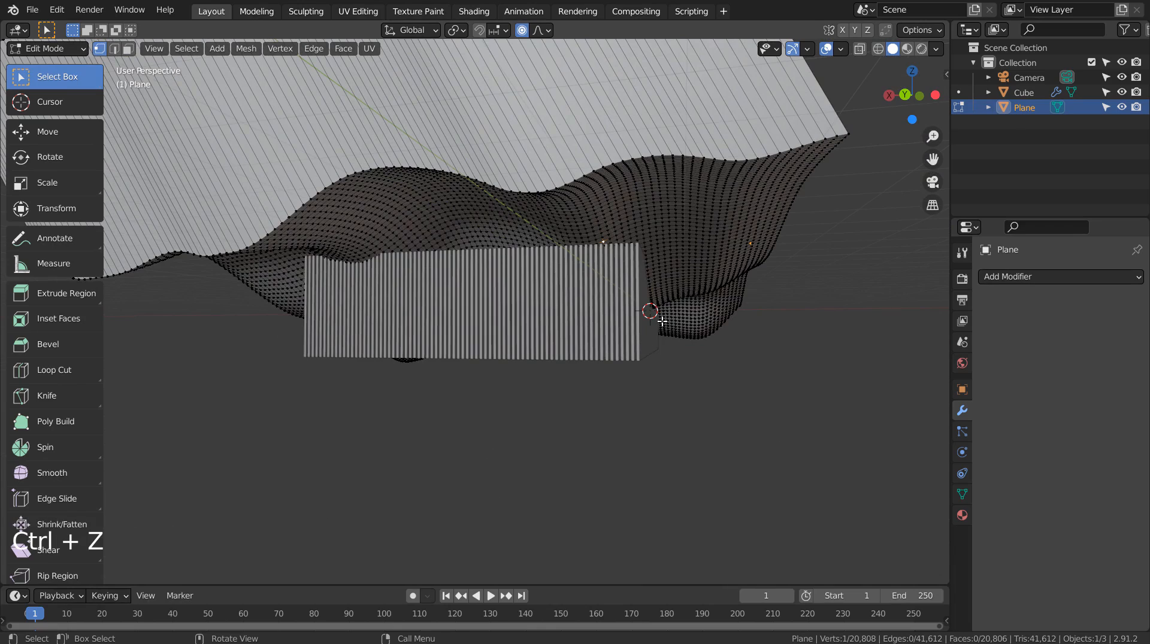
# Lower an underside vertex above the slat row's corner about 2.6 m along Z at proportional size 5.56 and leave Edit Mode
pyautogui.click(634, 234)
pyautogui.press('g')
pyautogui.press('z')
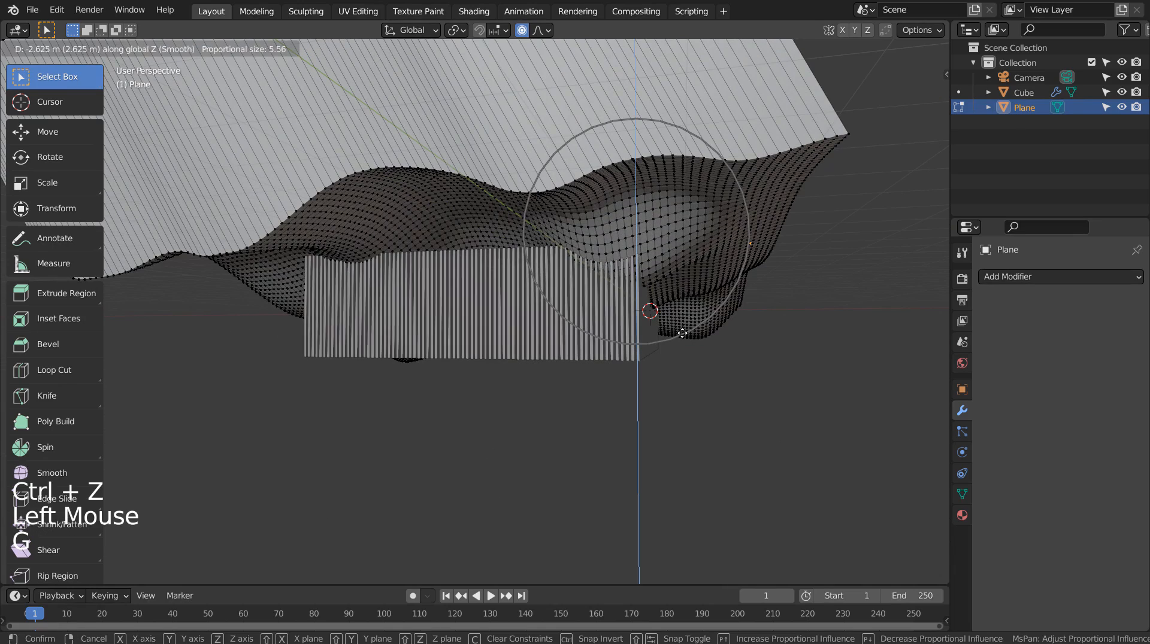
pyautogui.click(675, 341)
pyautogui.moveTo(675, 342); pyautogui.dragTo(606, 379, button='middle')
pyautogui.press('Tab')
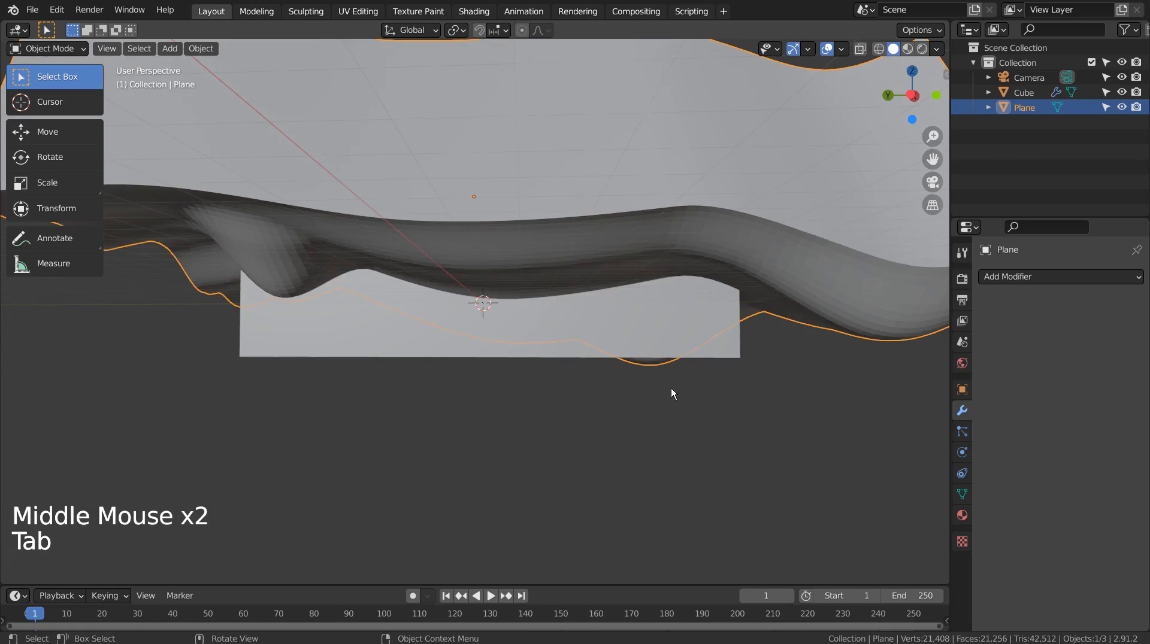
# Apply smooth shading to the wavy block
pyautogui.moveTo(672, 390); pyautogui.dragTo(513, 308, button='middle')
pyautogui.rightClick(411, 263)
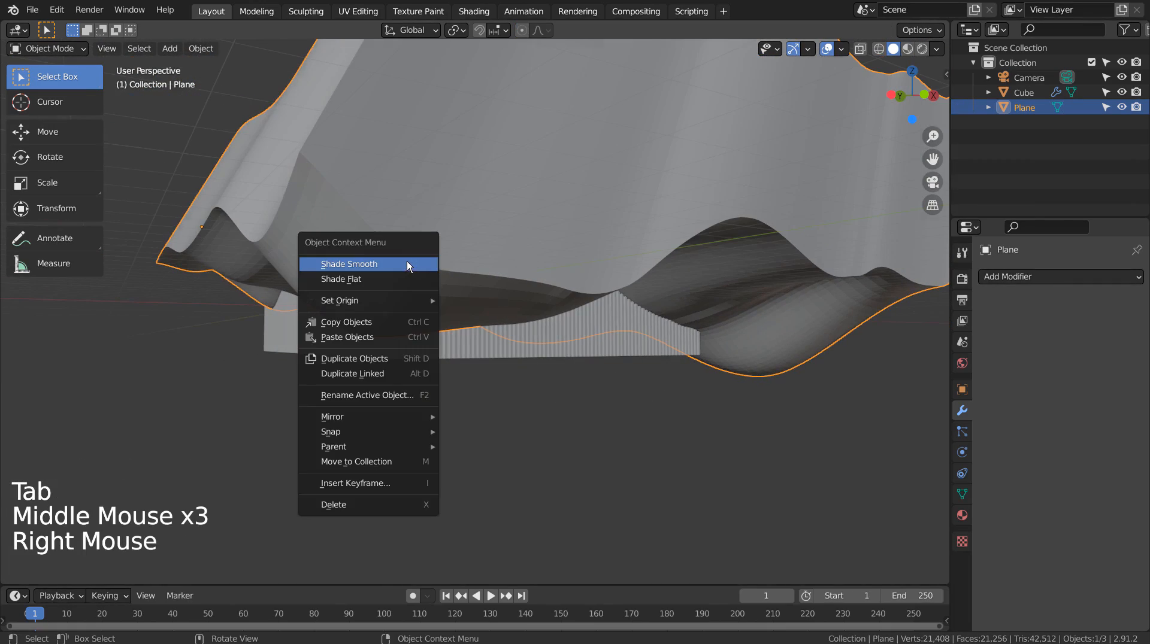
pyautogui.moveTo(407, 261); pyautogui.dragTo(813, 415, button='middle')
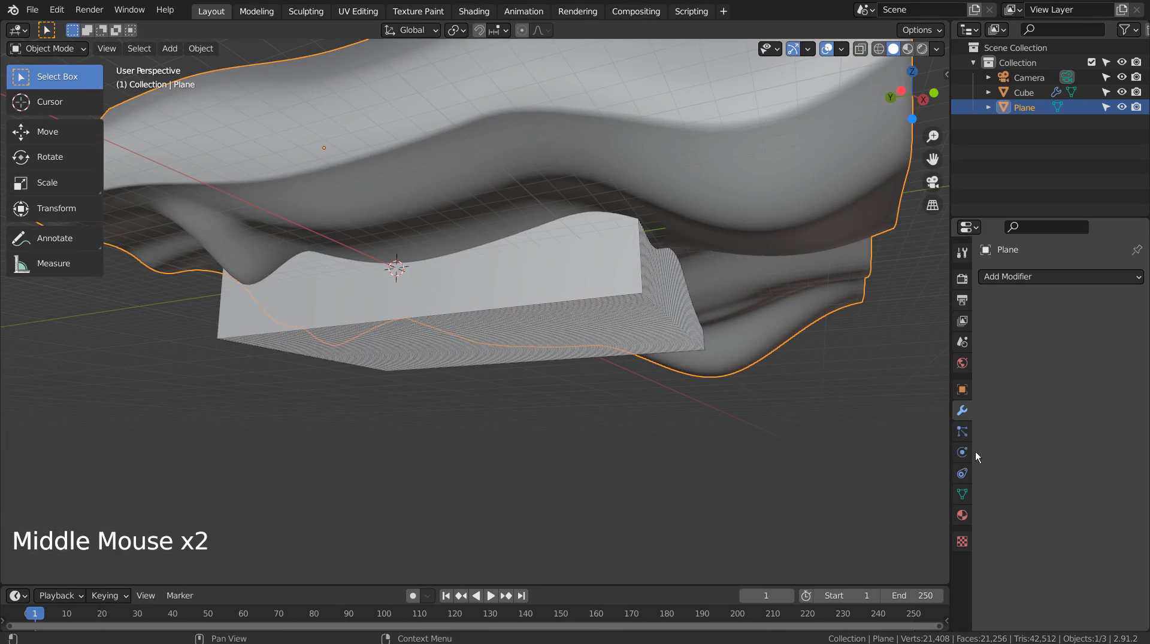
# Select the slat row and apply its Array modifier
pyautogui.click(752, 186)
pyautogui.click(623, 267)
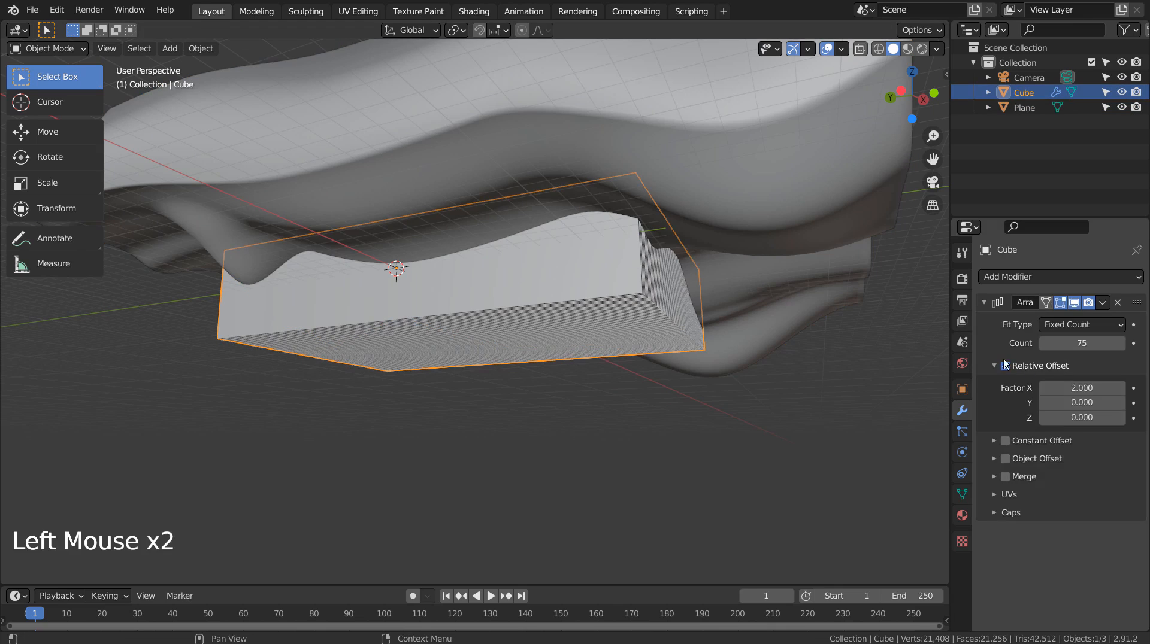
pyautogui.hotkey('ctrl', 'a')
# Add a Boolean Difference modifier to the slats with the wavy block as its object, and apply it
pyautogui.click(1008, 279)
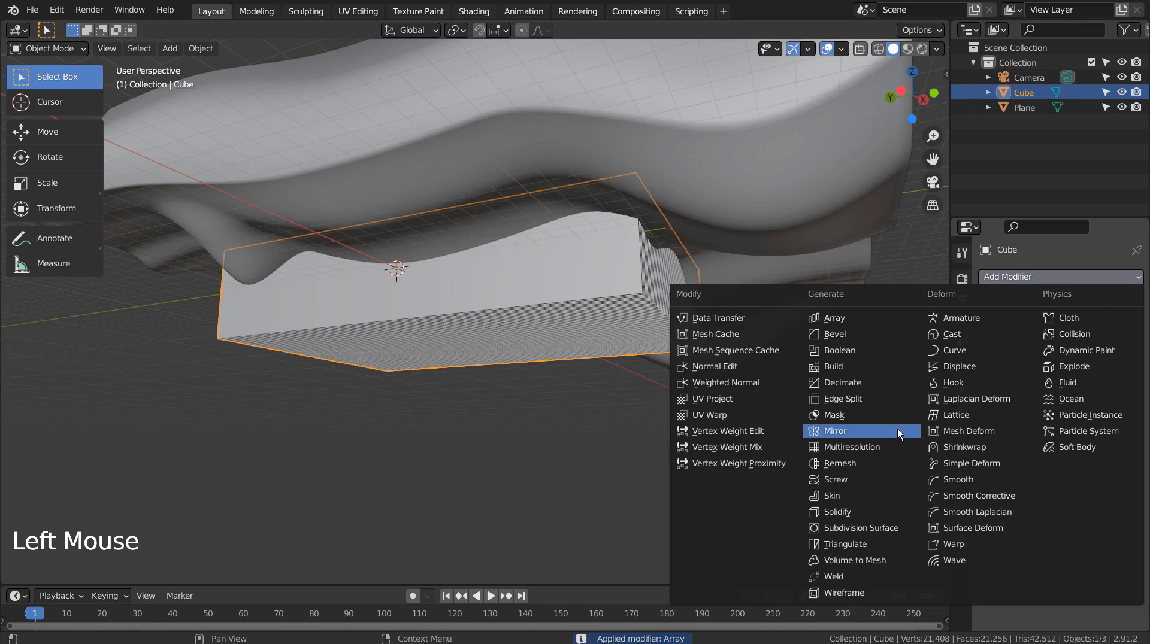
pyautogui.click(872, 350)
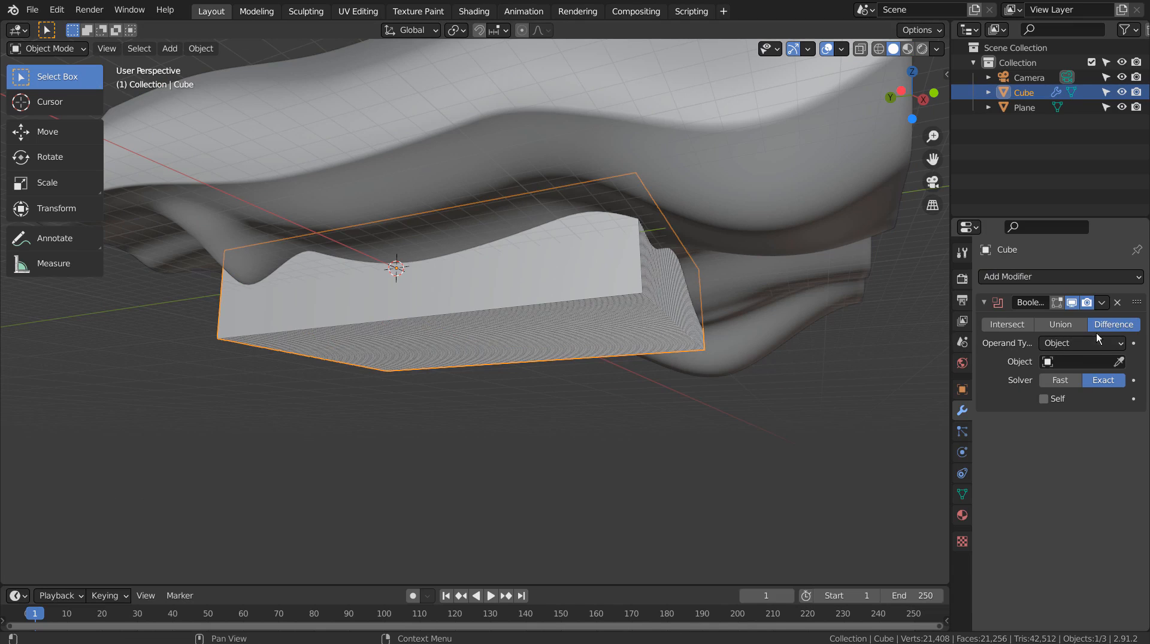
pyautogui.click(1118, 362)
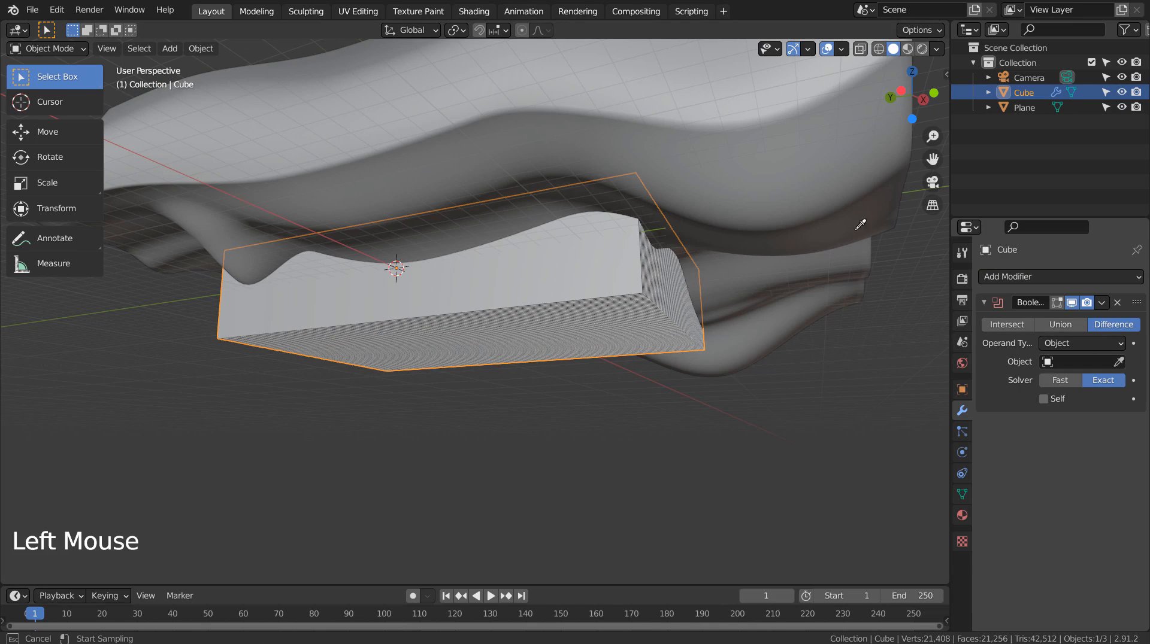
pyautogui.click(950, 371)
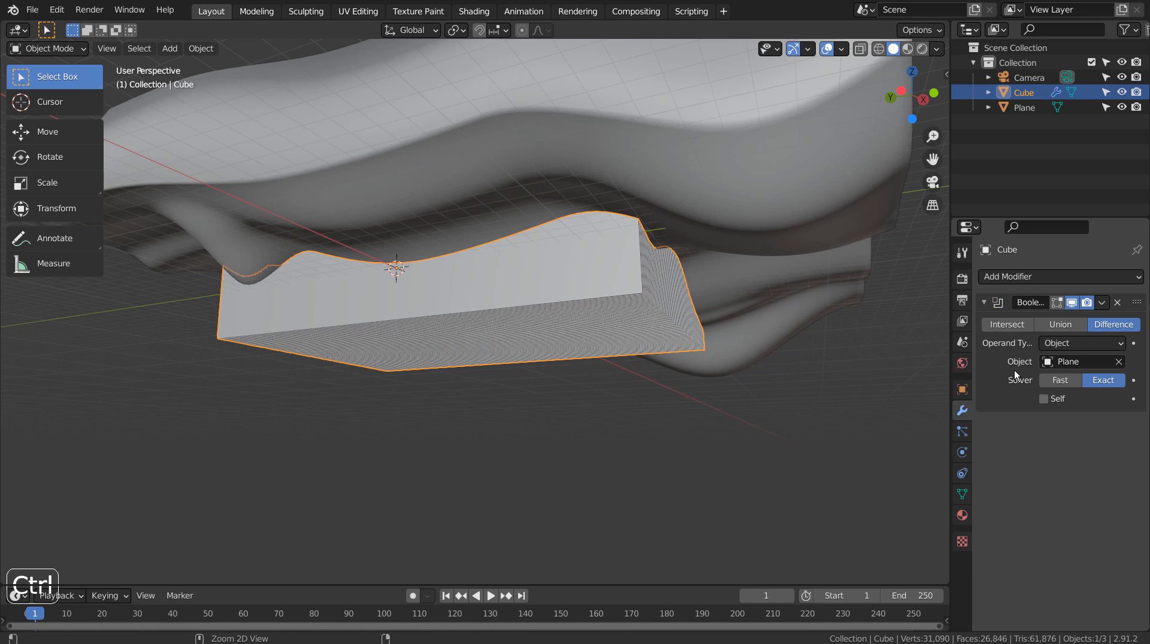
pyautogui.hotkey('ctrl', 'a')
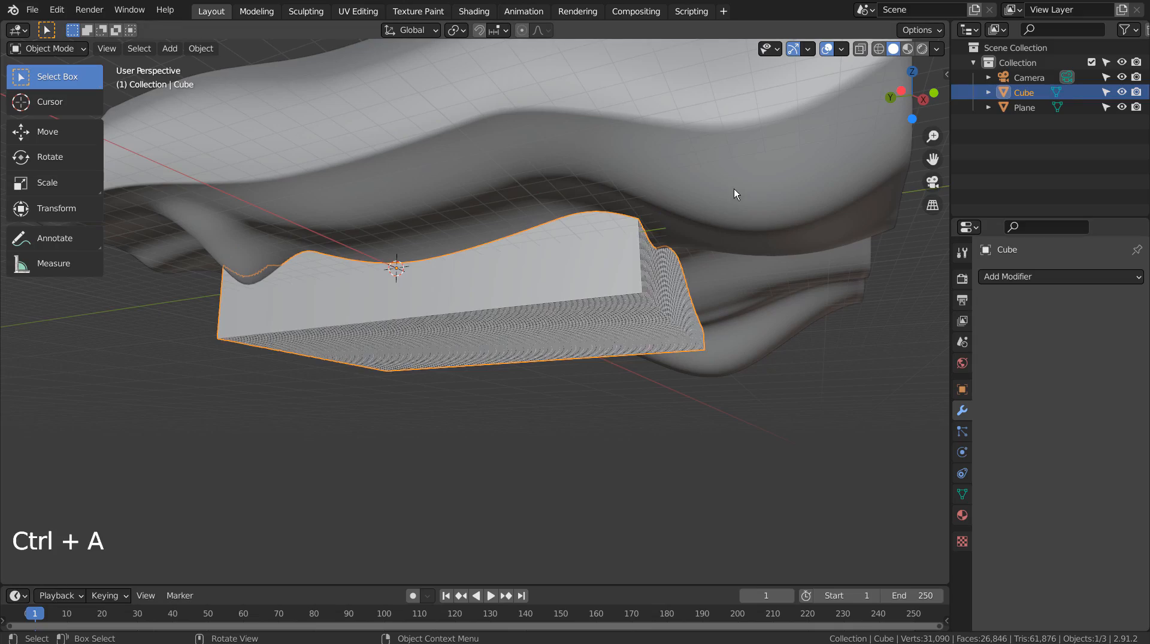
# Delete the wavy block and inspect the carved slats up close
pyautogui.click(734, 188)
pyautogui.press('x')
pyautogui.click(734, 195)
pyautogui.moveTo(730, 281); pyautogui.dragTo(551, 355, button='middle')
pyautogui.scroll(2, 666, 387)
pyautogui.scroll(2, 666, 388)
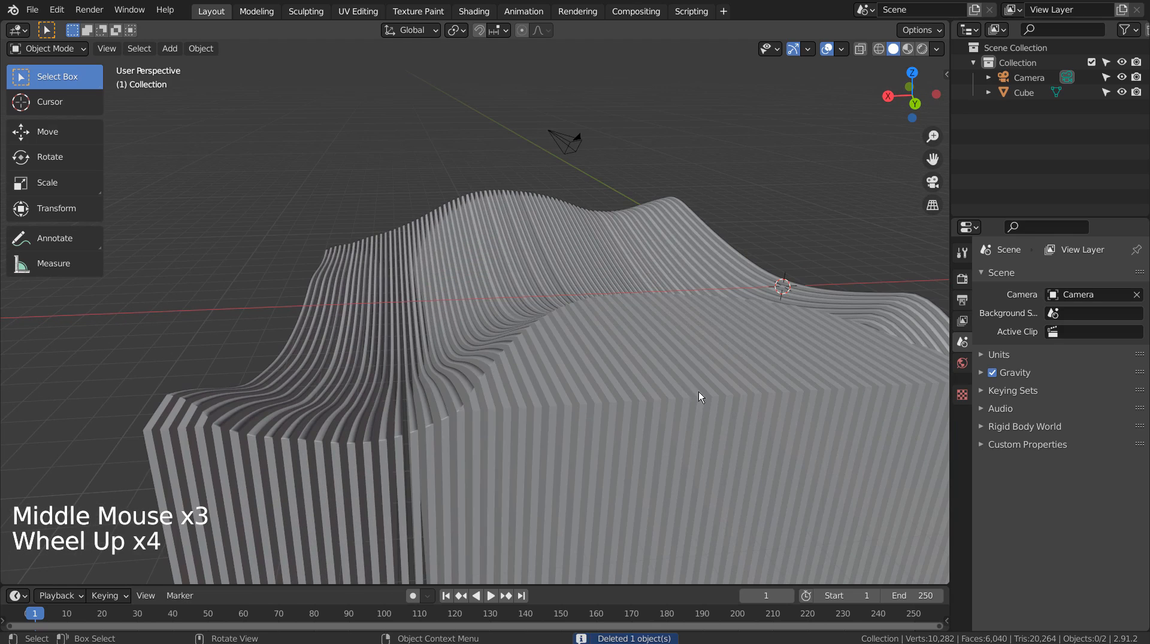
# Undo the wavy block's deletion and the slats' Boolean modifier
pyautogui.hotkey('ctrl', 'z')
pyautogui.hotkey('ctrl', 'z')
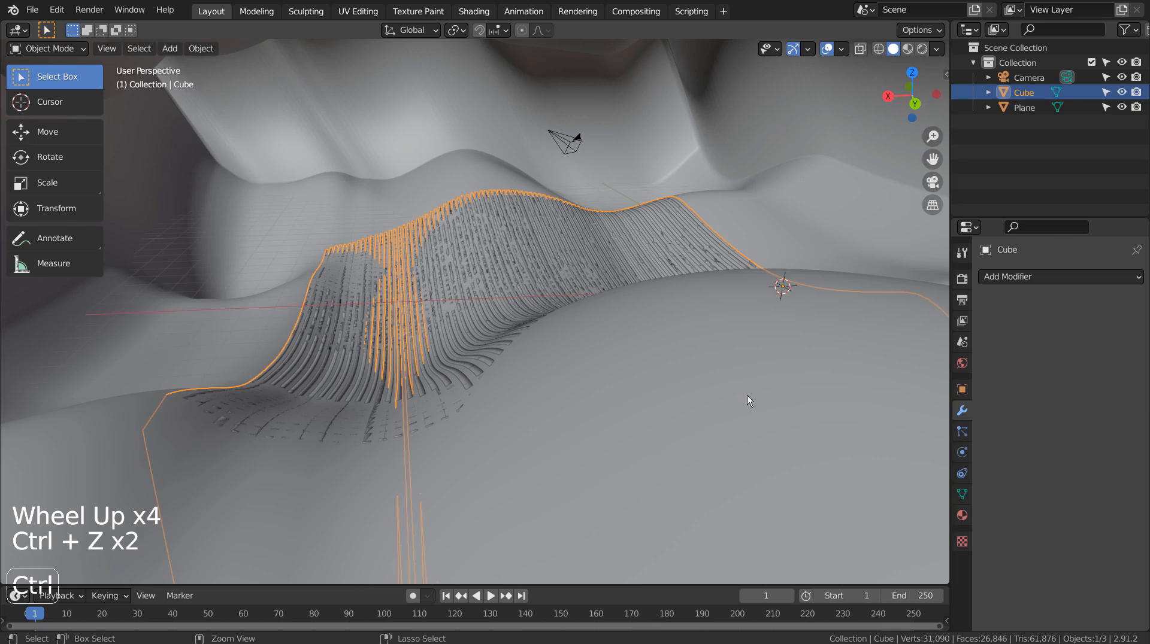
pyautogui.hotkey('ctrl', 'z')
pyautogui.hotkey('ctrl', 'z')
pyautogui.hotkey('ctrl', 'z')
pyautogui.hotkey('ctrl', 'z')
pyautogui.scroll(-8, 747, 395)
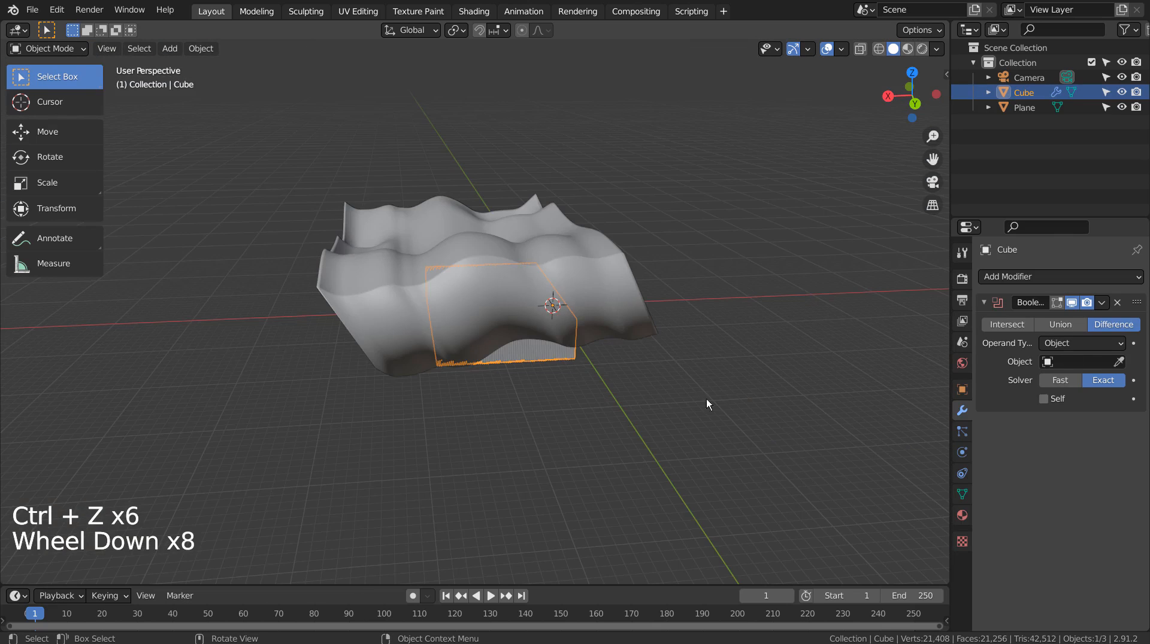
pyautogui.moveTo(706, 400); pyautogui.dragTo(692, 327, button='middle')
pyautogui.scroll(2, 692, 327)
pyautogui.scroll(1, 691, 326)
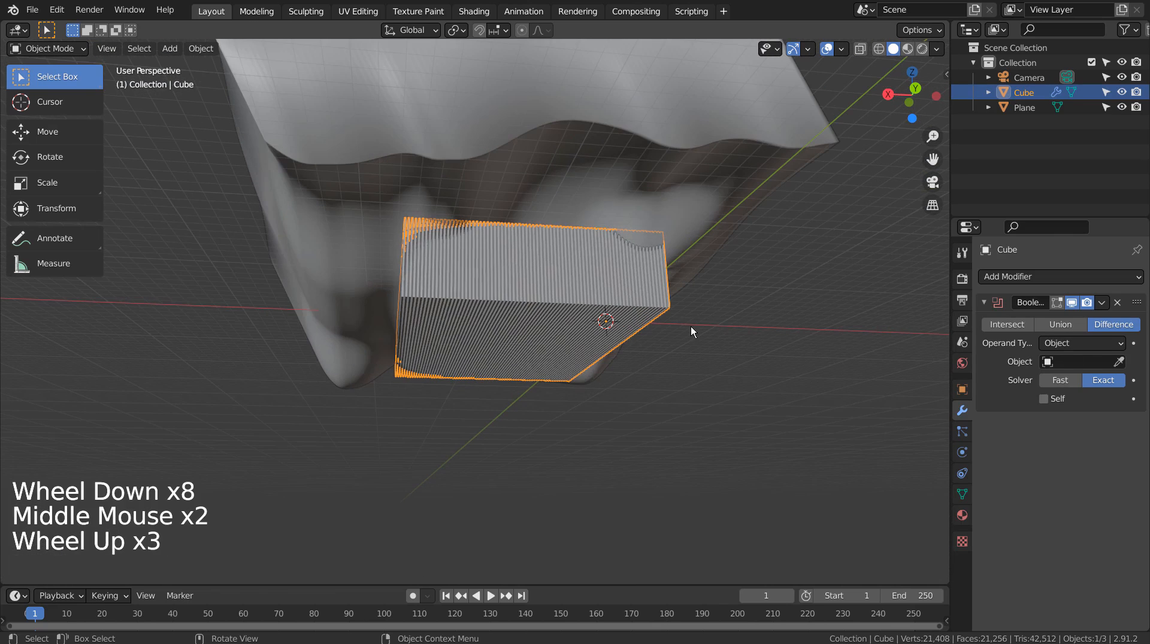
pyautogui.hotkey('ctrl', 'z')
# Lower a vertex on the wavy block's underside about 6.44 m along Z at proportional size 8.95 and leave Edit Mode
pyautogui.click(630, 180)
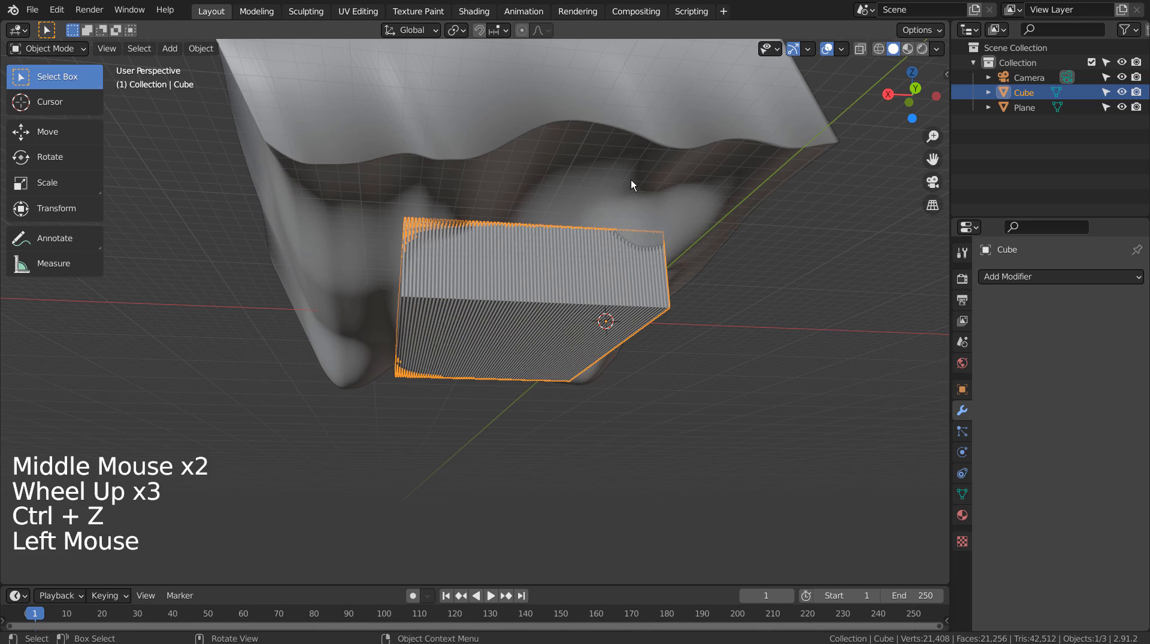
pyautogui.click(582, 261)
pyautogui.click(567, 170)
pyautogui.press('Tab')
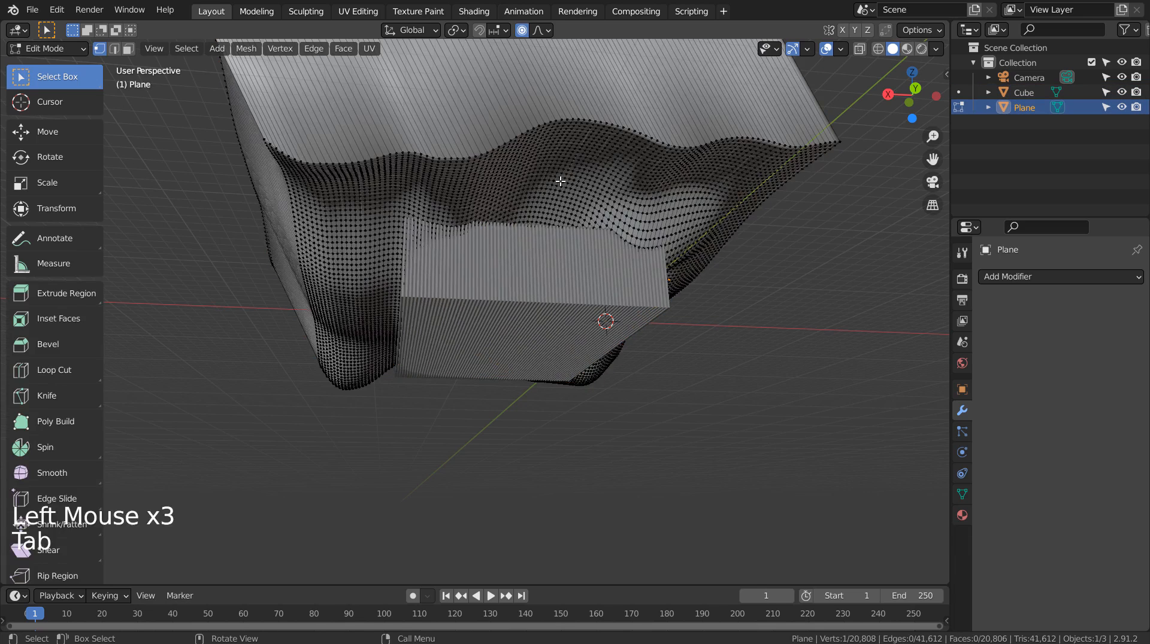
pyautogui.scroll(1, 560, 180)
pyautogui.press('1')
pyautogui.click(552, 195)
pyautogui.press('g')
pyautogui.press('z')
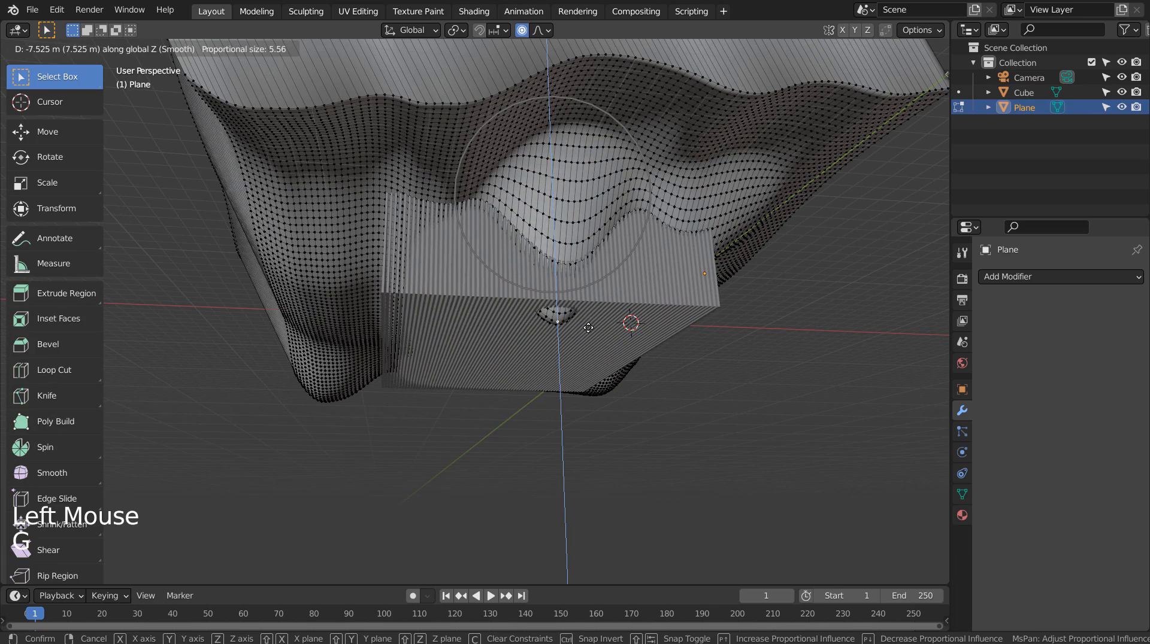
pyautogui.scroll(-5, 601, 296)
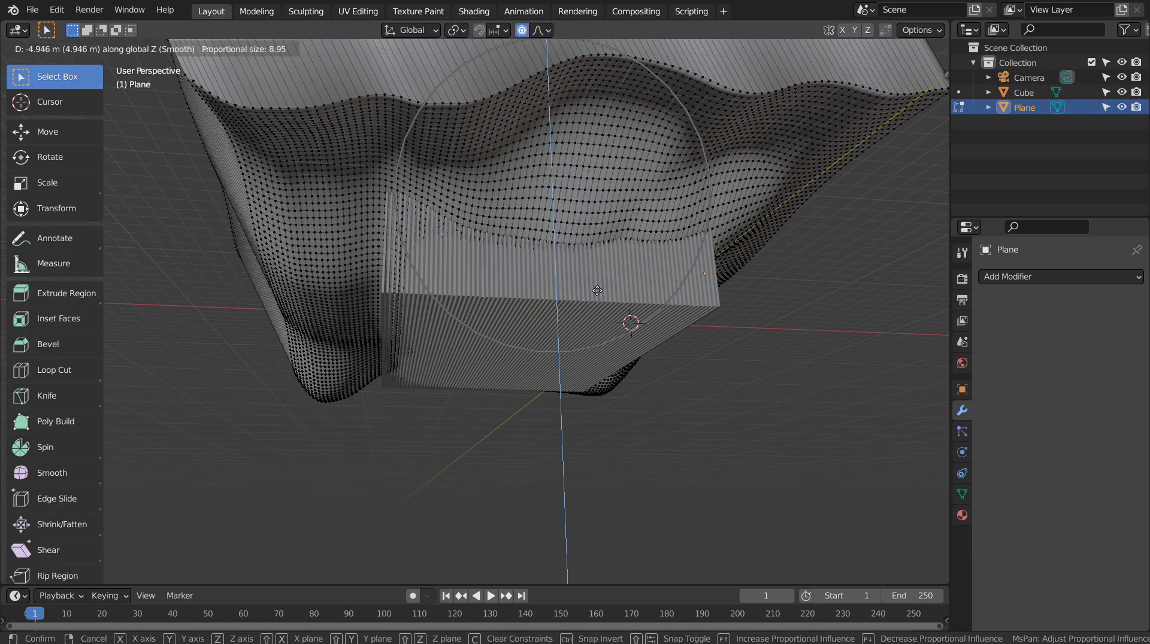
pyautogui.click(586, 306)
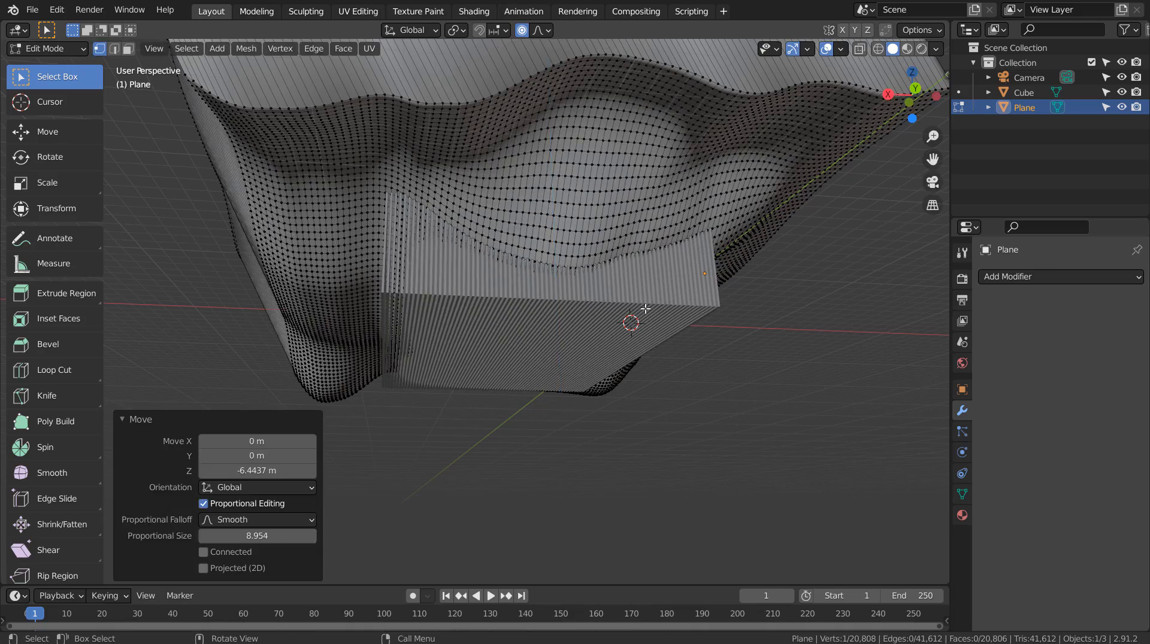
pyautogui.press('Tab')
# Give the slats a Boolean Difference modifier that uses the reshaped wavy block (Plane) as its object
pyautogui.moveTo(557, 316)
pyautogui.mouseDown(button='middle')
pyautogui.moveTo(821, 316)
pyautogui.moveTo(827, 334)
pyautogui.moveTo(667, 334)
pyautogui.moveTo(618, 321)
pyautogui.mouseUp(button='middle')
pyautogui.click(618, 320)
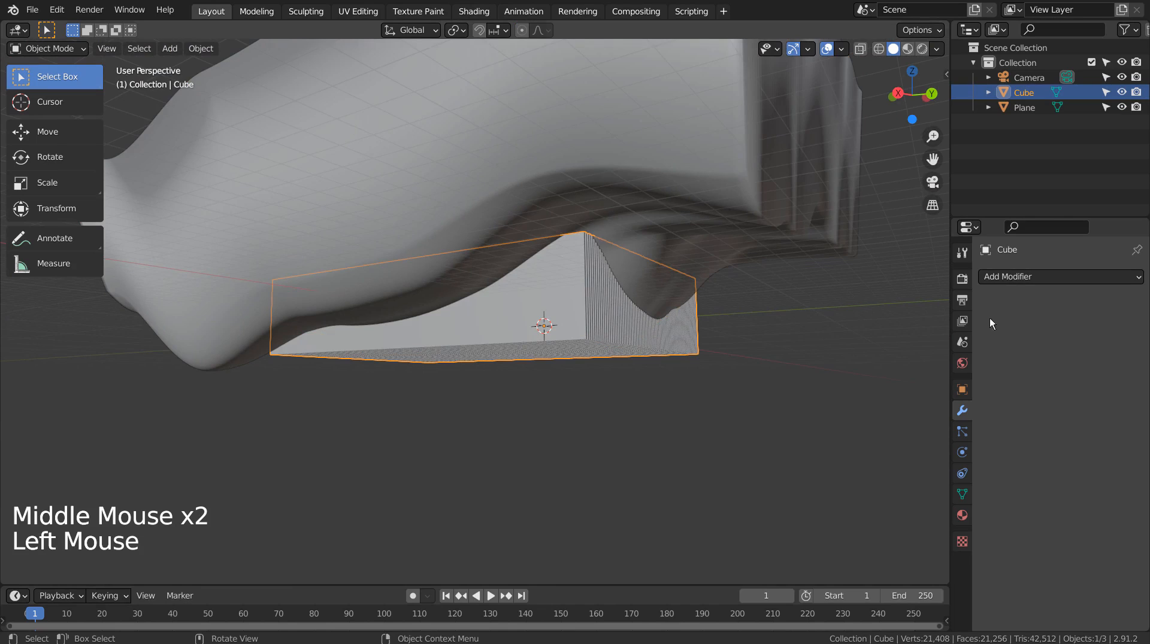
pyautogui.click(1062, 279)
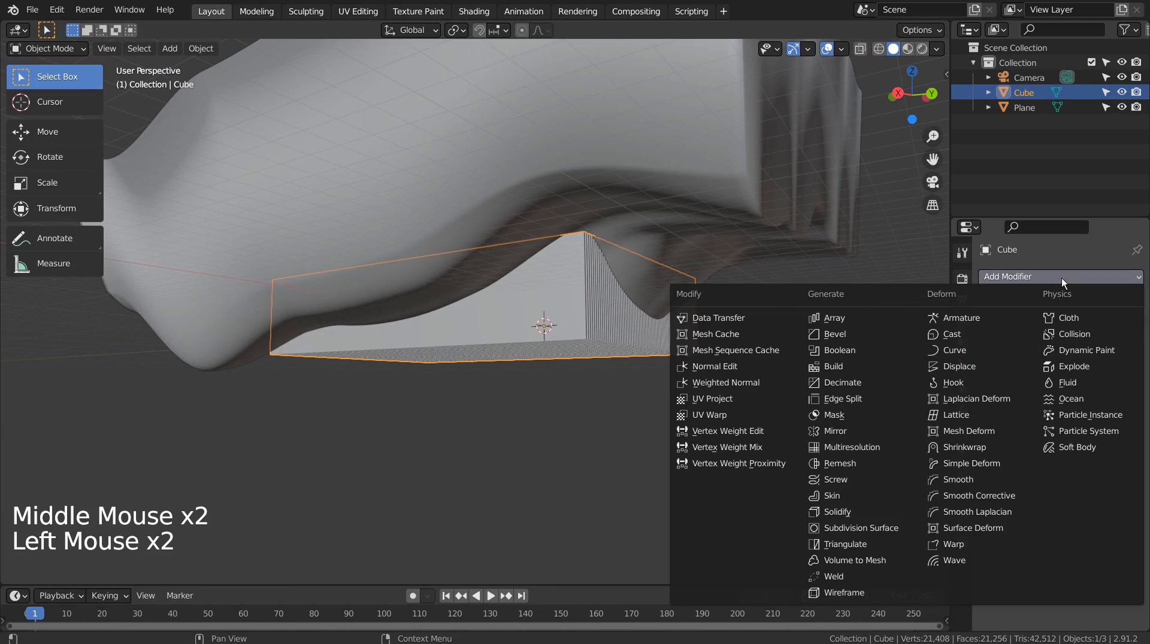
pyautogui.click(850, 348)
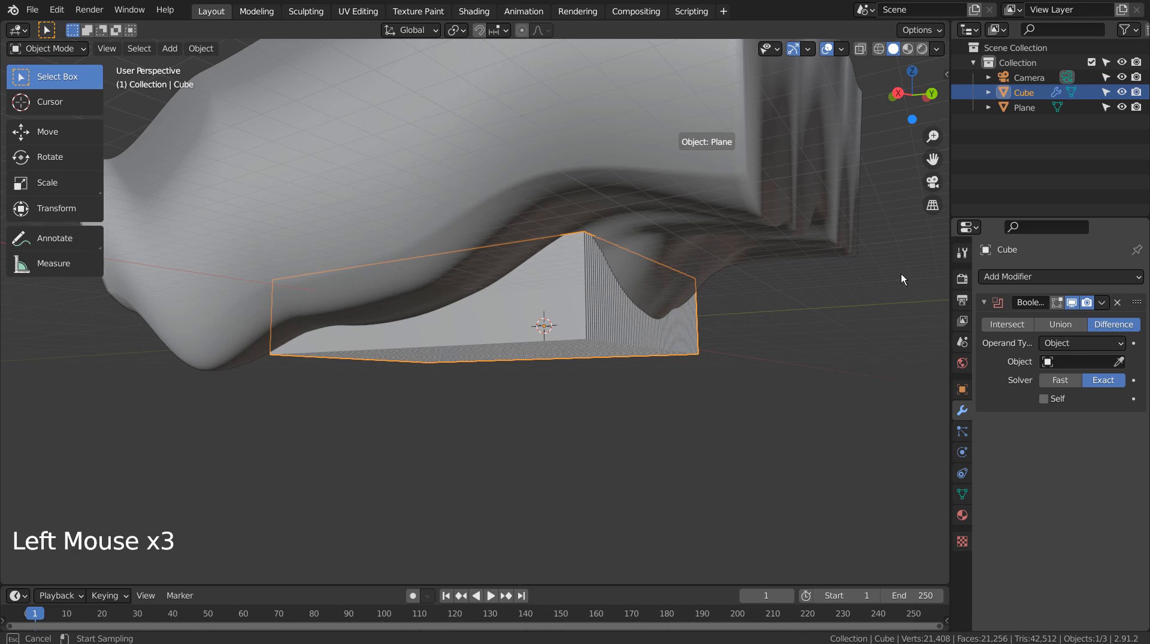
pyautogui.click(746, 164)
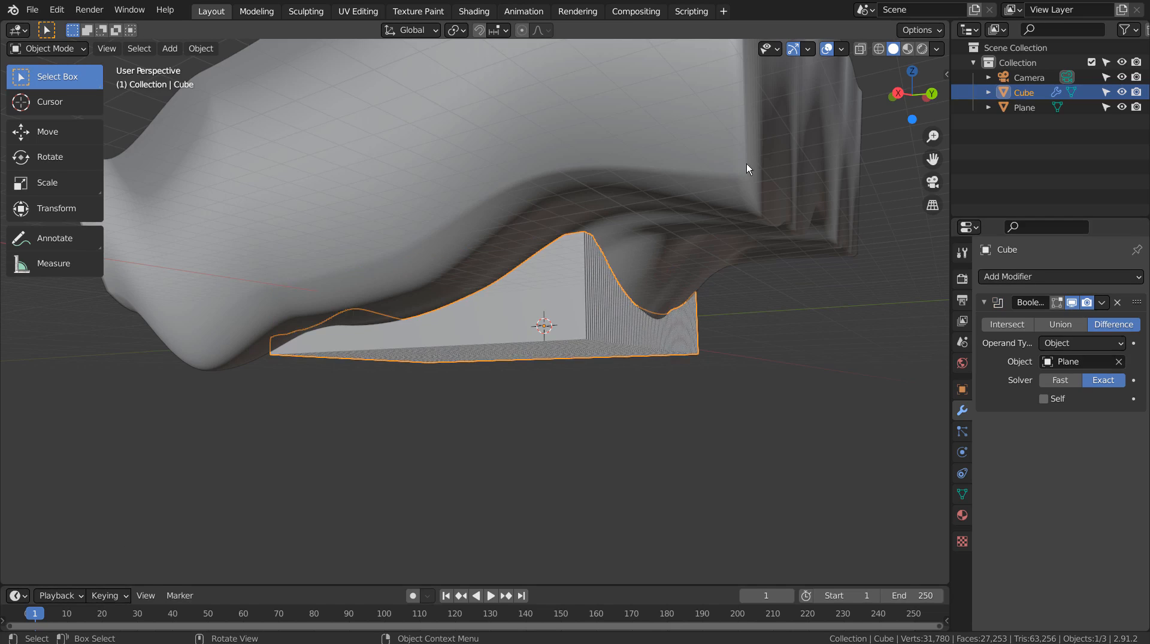
# Hide the wavy block in the viewport and keep the slats visible
pyautogui.click(1120, 93)
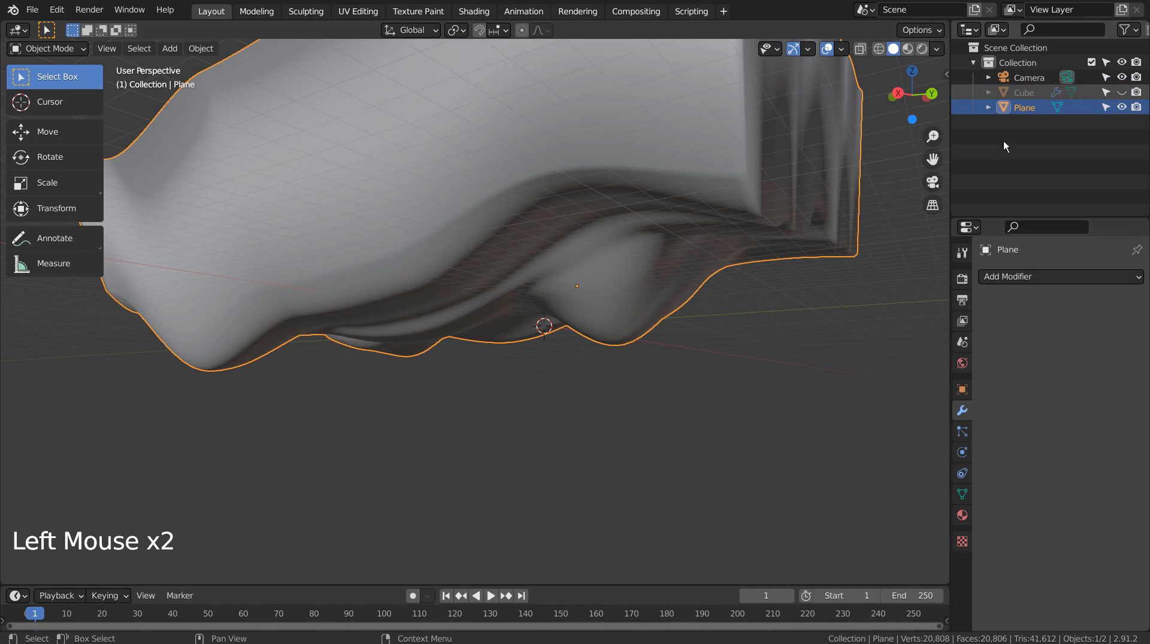
pyautogui.click(1121, 93)
pyautogui.click(1121, 108)
pyautogui.moveTo(629, 288); pyautogui.dragTo(765, 300, button='middle')
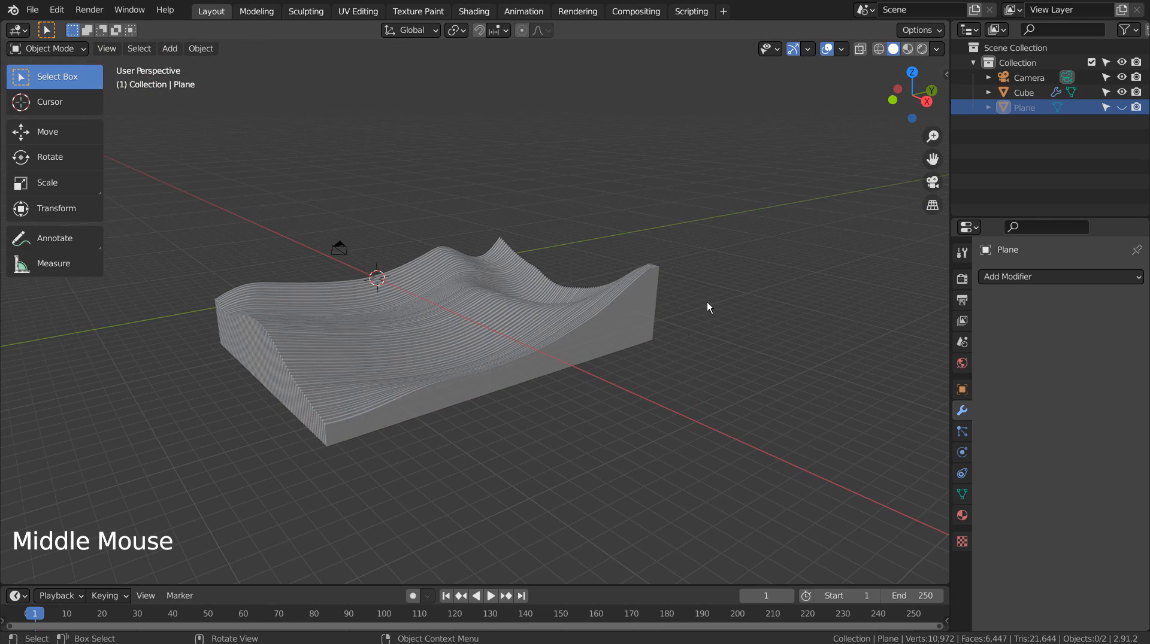
# Select the carved slats and apply their Boolean modifier
pyautogui.click(624, 313)
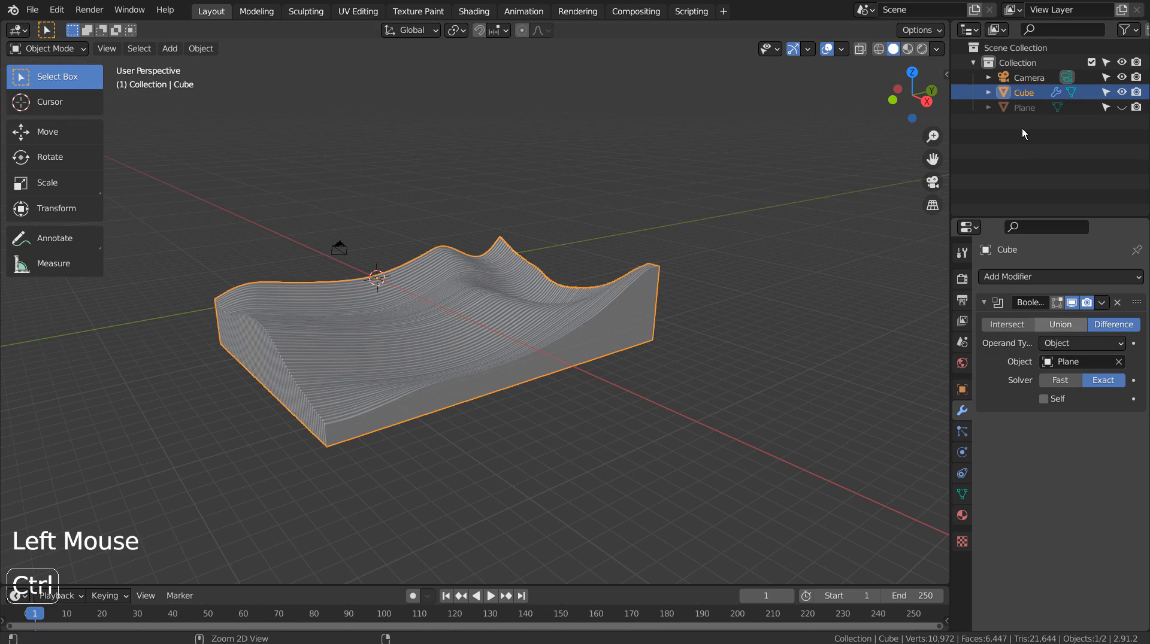
pyautogui.hotkey('ctrl', 'a')
pyautogui.moveTo(790, 251); pyautogui.dragTo(781, 261, button='middle')
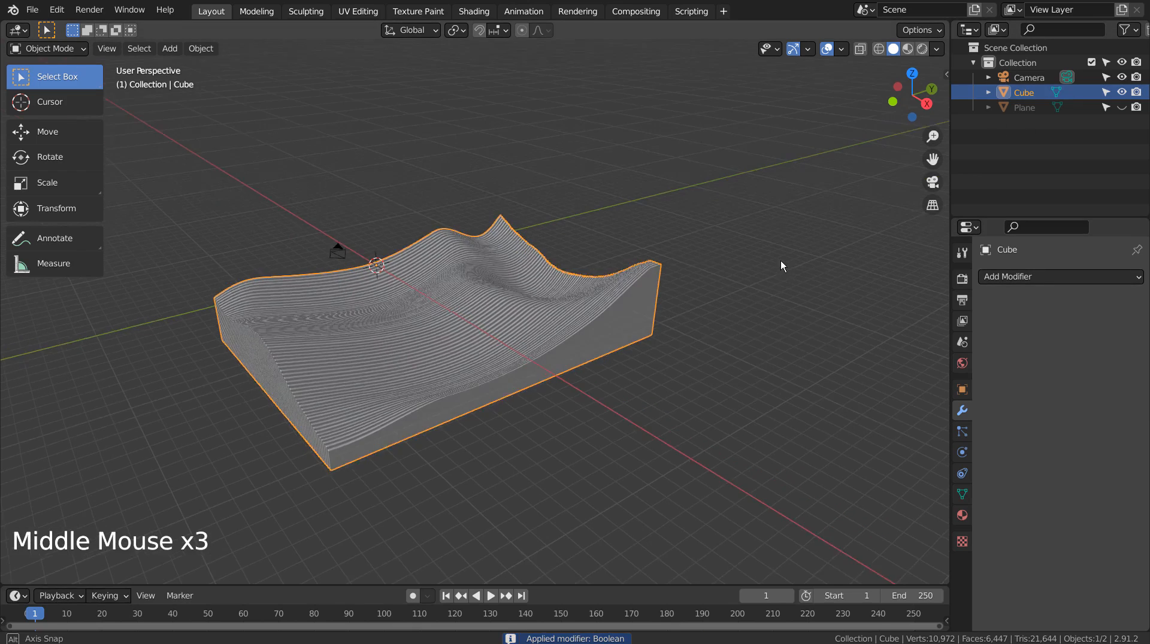
# Add a ground plane at the origin and scale it uniformly by about 7.41, then by another 7.83
pyautogui.click(781, 261)
pyautogui.hotkey('shift', 'a')
pyautogui.click(805, 260)
pyautogui.press('s')
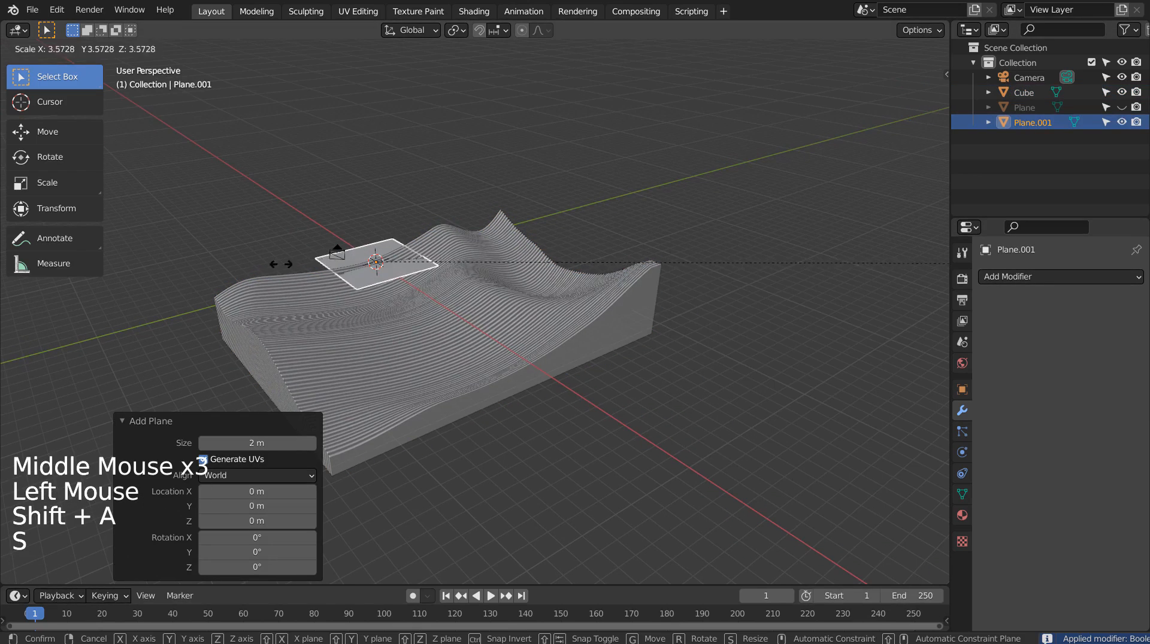
pyautogui.click(249, 264)
pyautogui.press('KP_3')
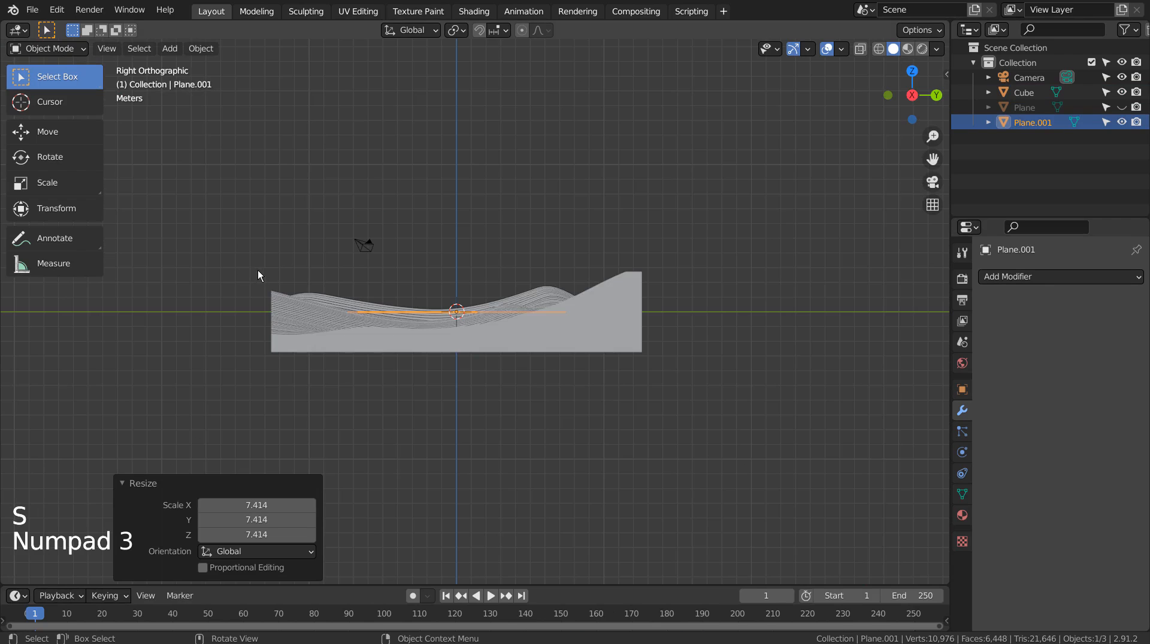
pyautogui.press('s')
pyautogui.click(20, 336)
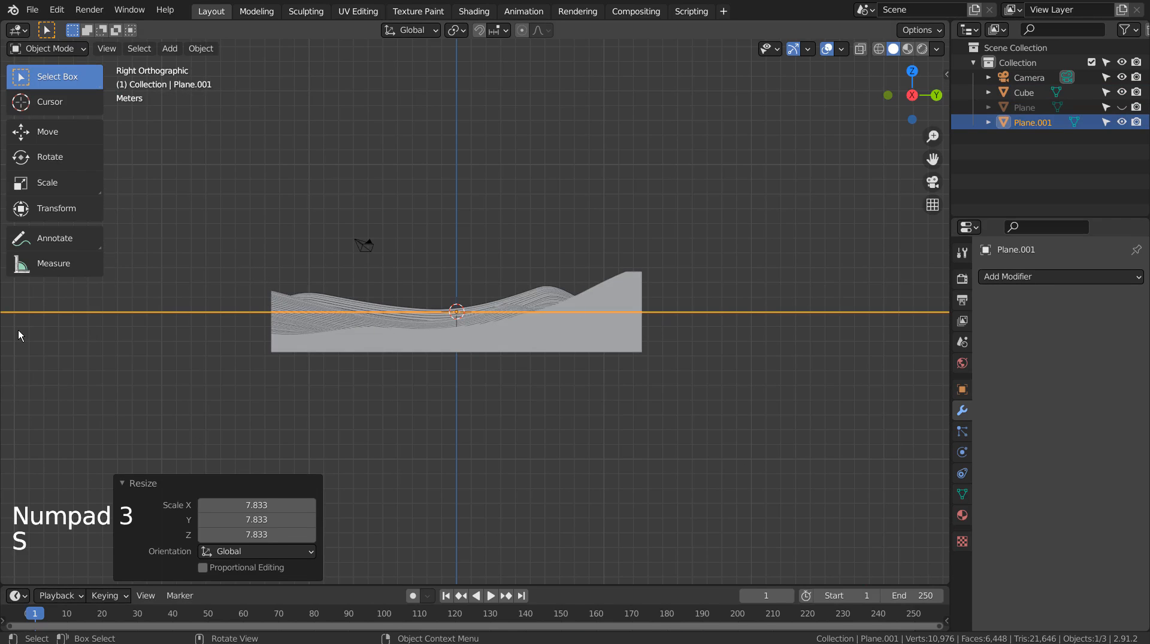
# Raise the slats about 2.77 m along Z in the right view so their base rests on the ground plane
pyautogui.click(386, 340)
pyautogui.scroll(3, 385, 339)
pyautogui.press('g')
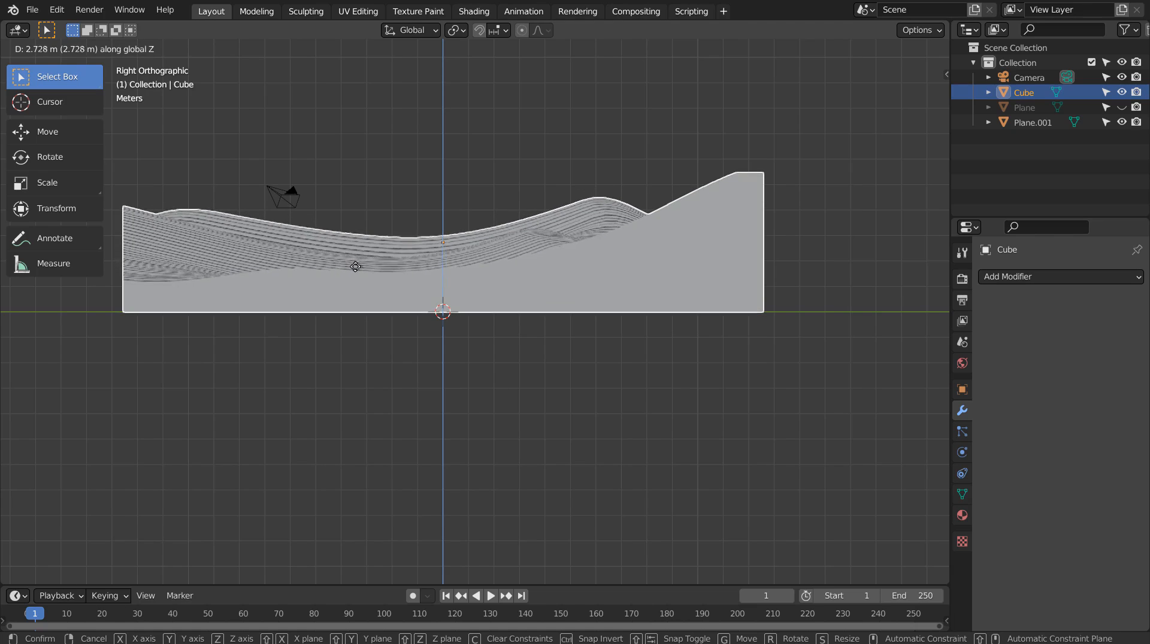
pyautogui.click(358, 271)
# Align the camera to an angled perspective view from above that frames the whole slat surface on the ground plane
pyautogui.moveTo(357, 271); pyautogui.dragTo(379, 389, button='middle')
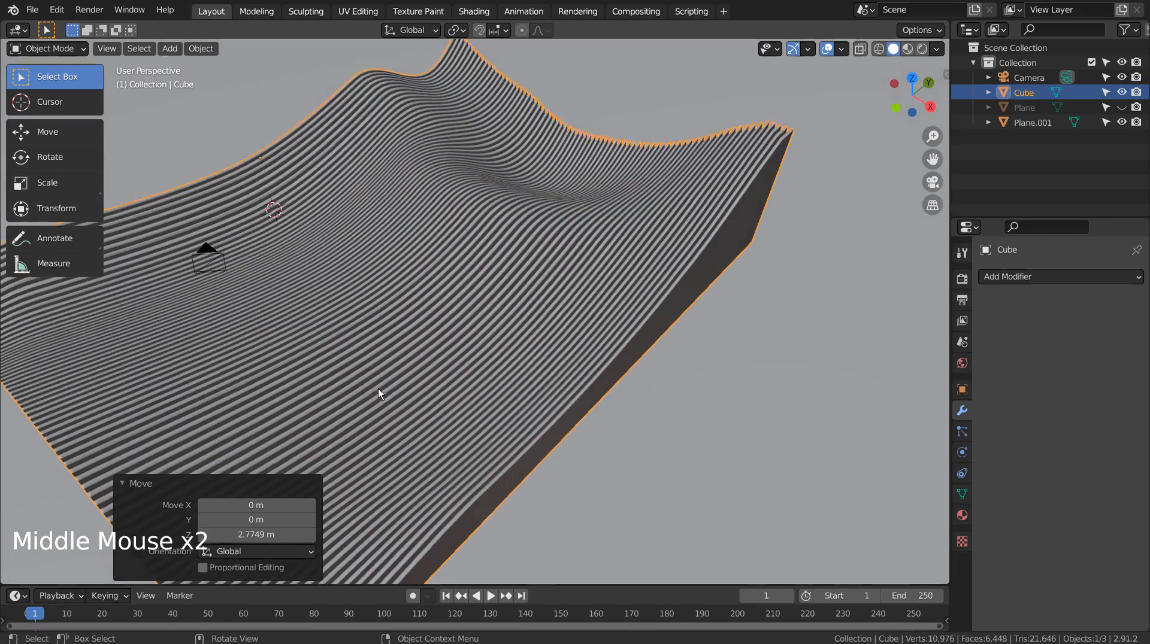
pyautogui.scroll(-4, 381, 372)
pyautogui.moveTo(547, 393); pyautogui.dragTo(559, 405, button='middle')
pyautogui.scroll(-2, 561, 405)
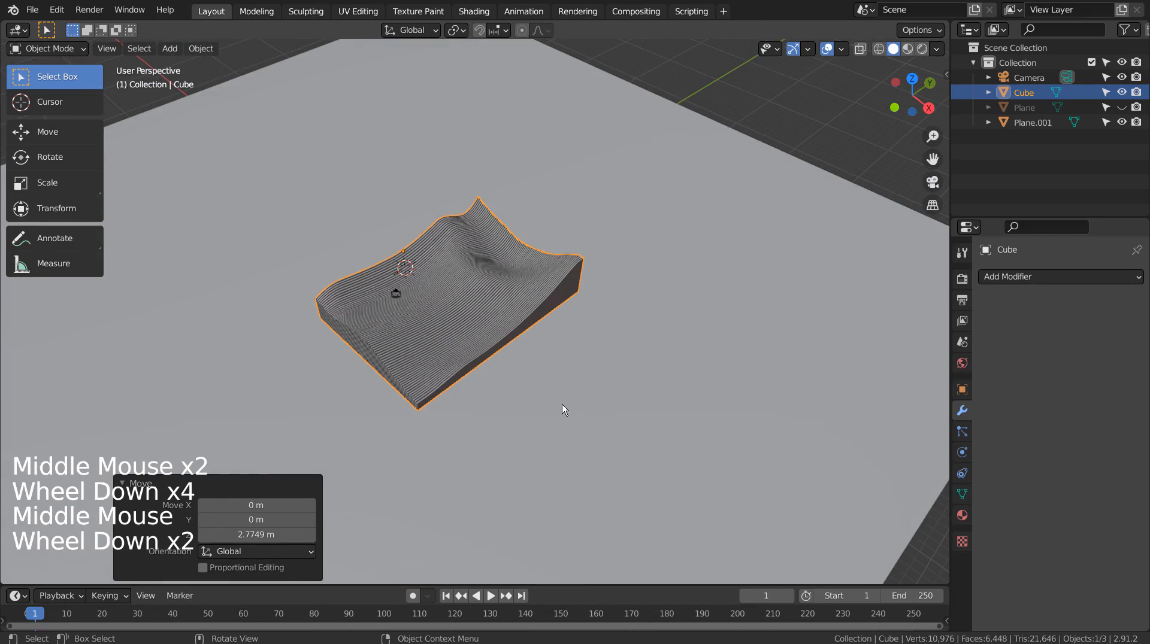
pyautogui.press('ctrl+alt+KP_0')
pyautogui.hotkey('shift', '`')
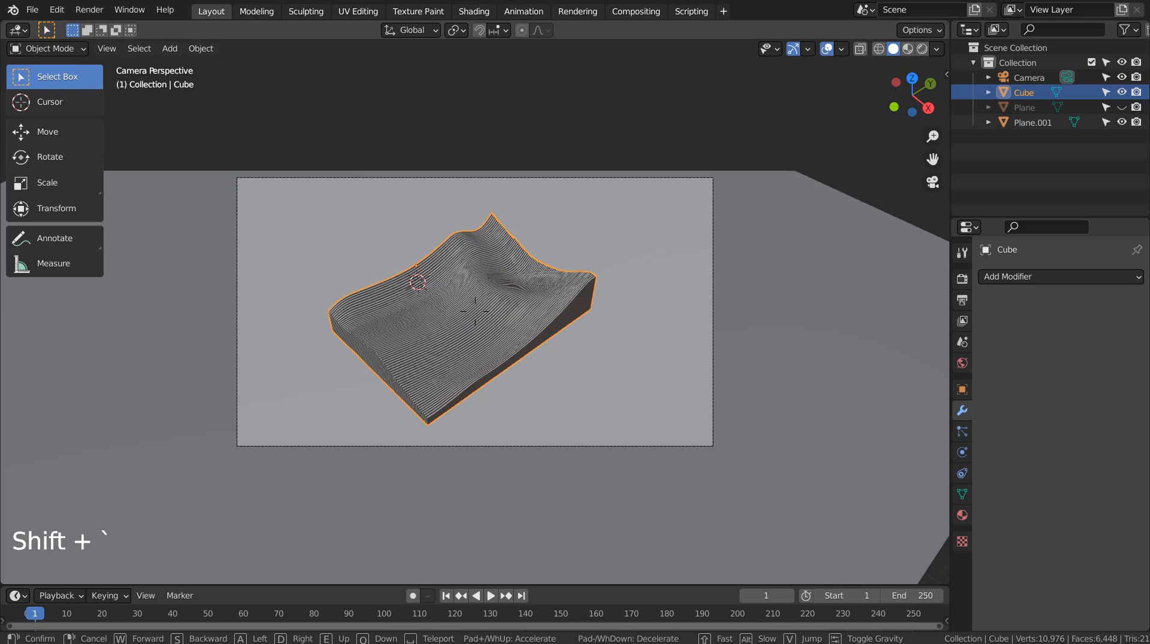
pyautogui.click(633, 297)
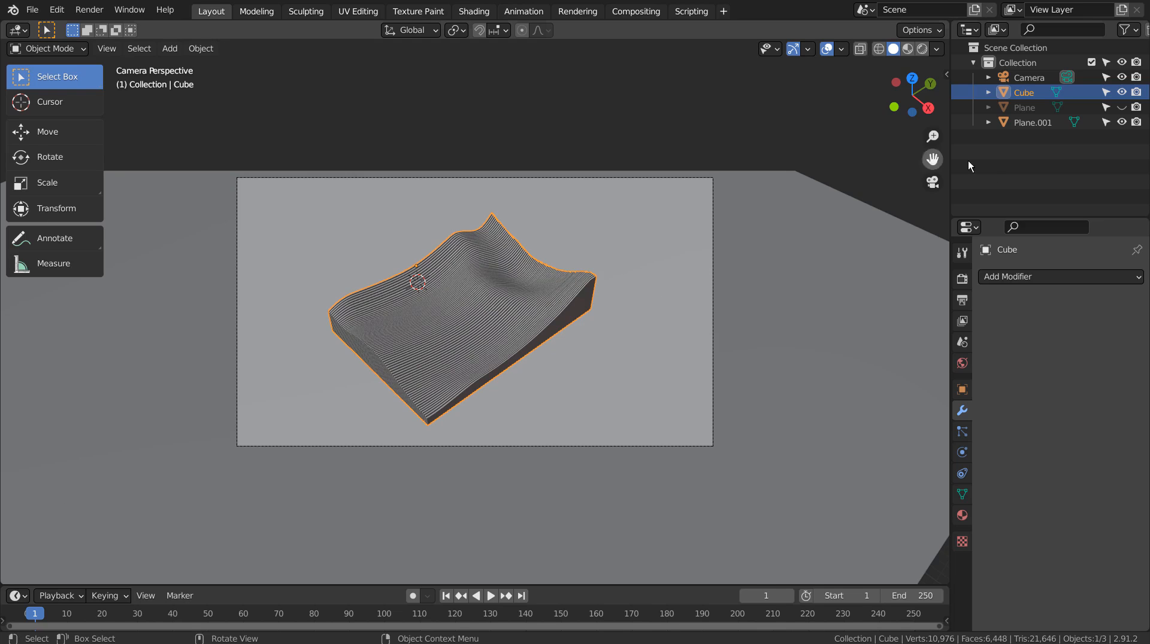
# Set the camera's clip end distance to 1111 m
pyautogui.click(1026, 78)
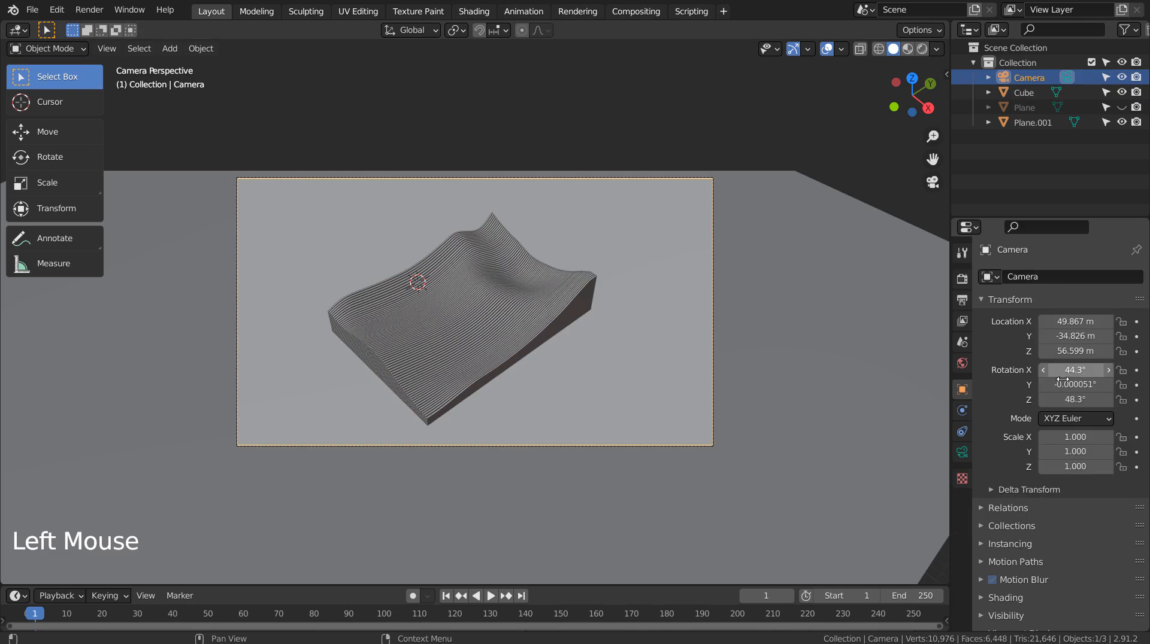
pyautogui.click(962, 452)
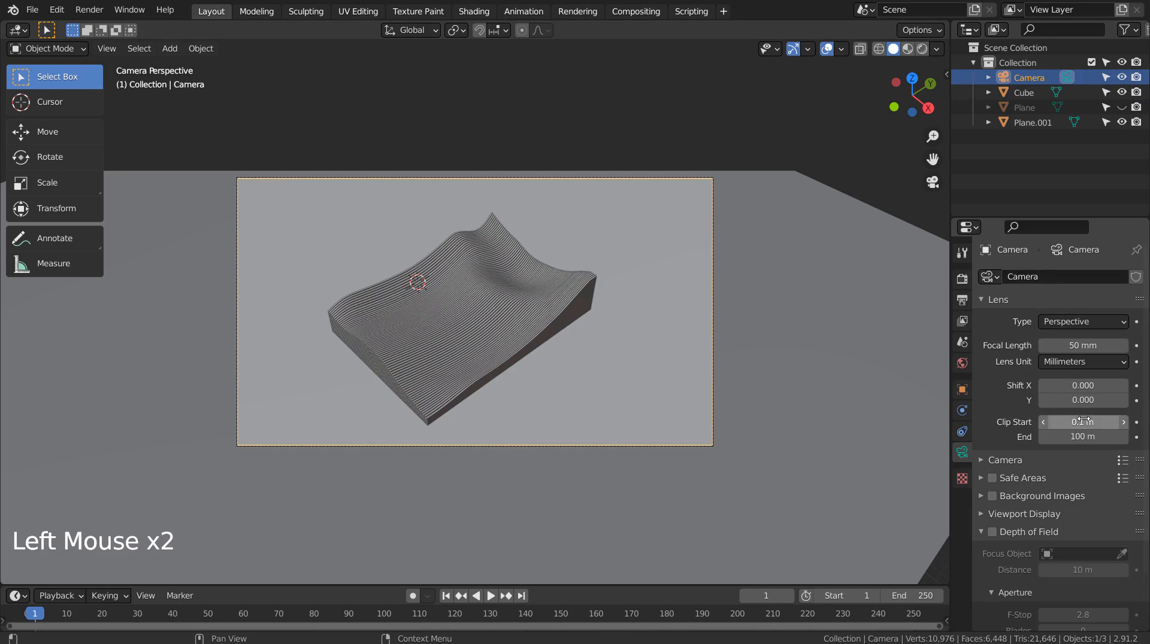
pyautogui.click(1087, 441)
pyautogui.write('1111')
pyautogui.press('Return')
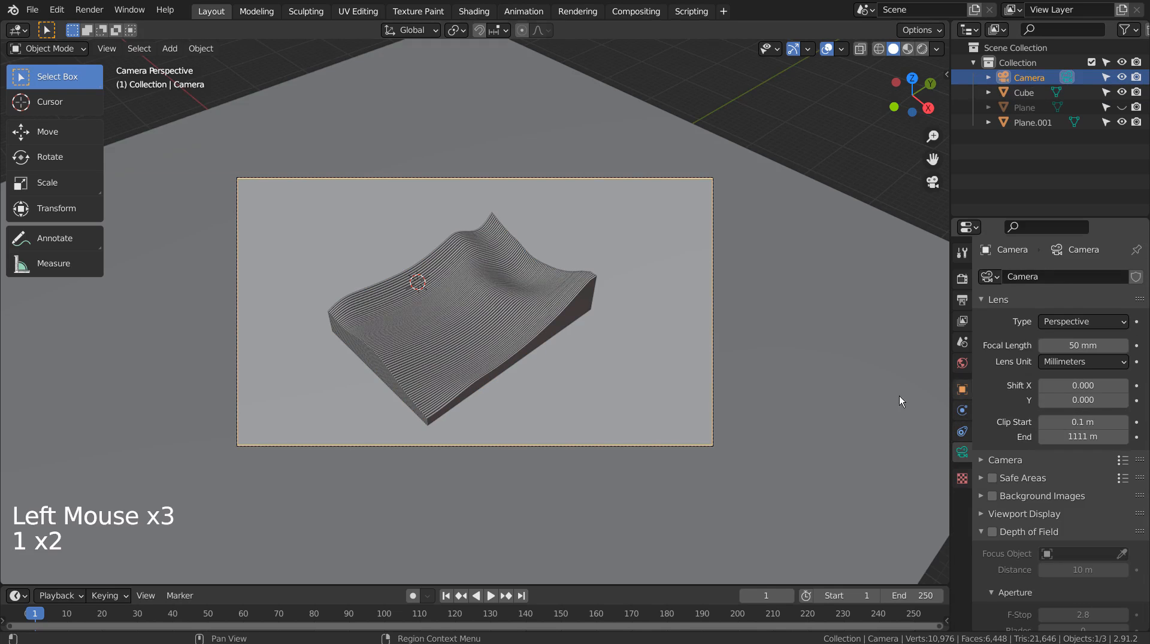
# Give the ground plane a new material with metallic 0.929 and roughness 0.201
pyautogui.click(817, 352)
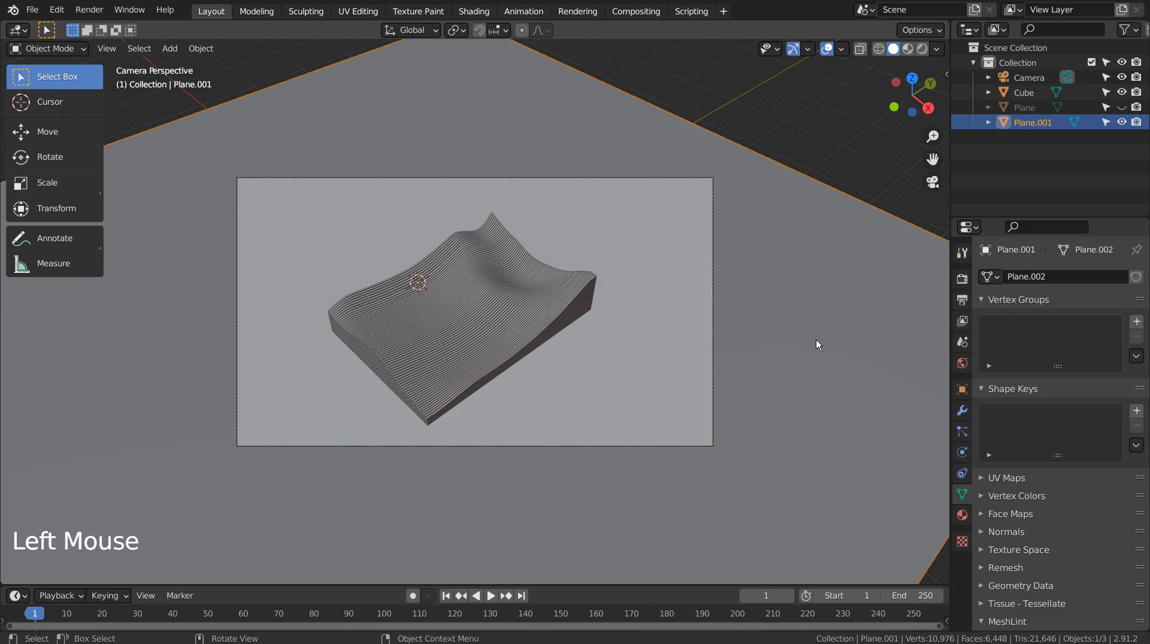
pyautogui.hotkey('shift', '`')
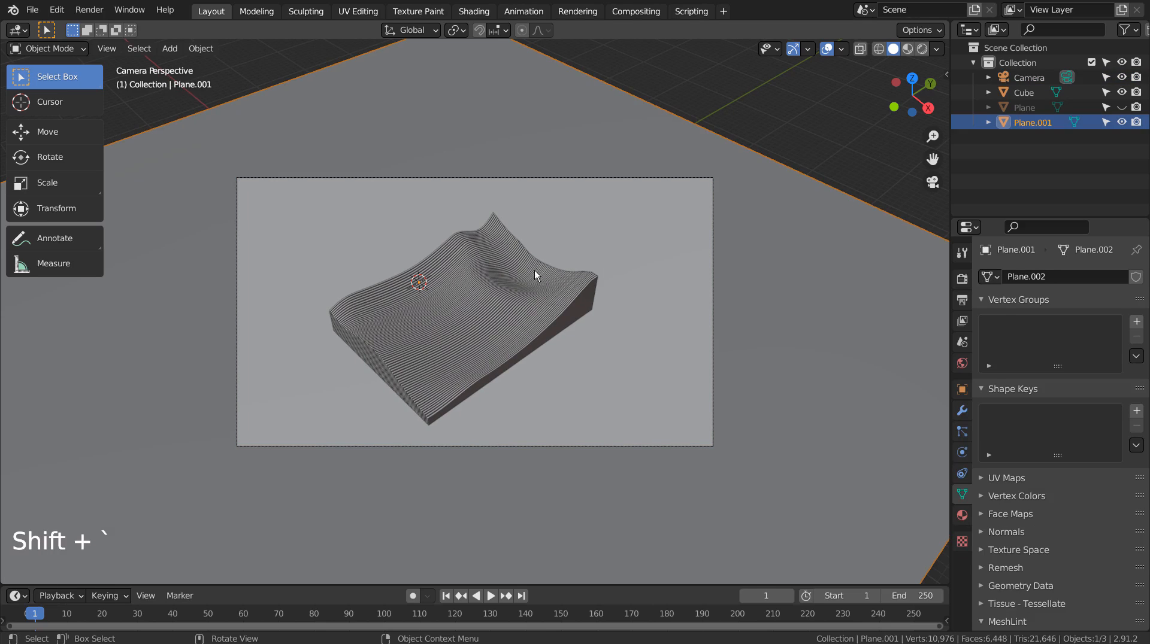
pyautogui.hotkey('shift', '`')
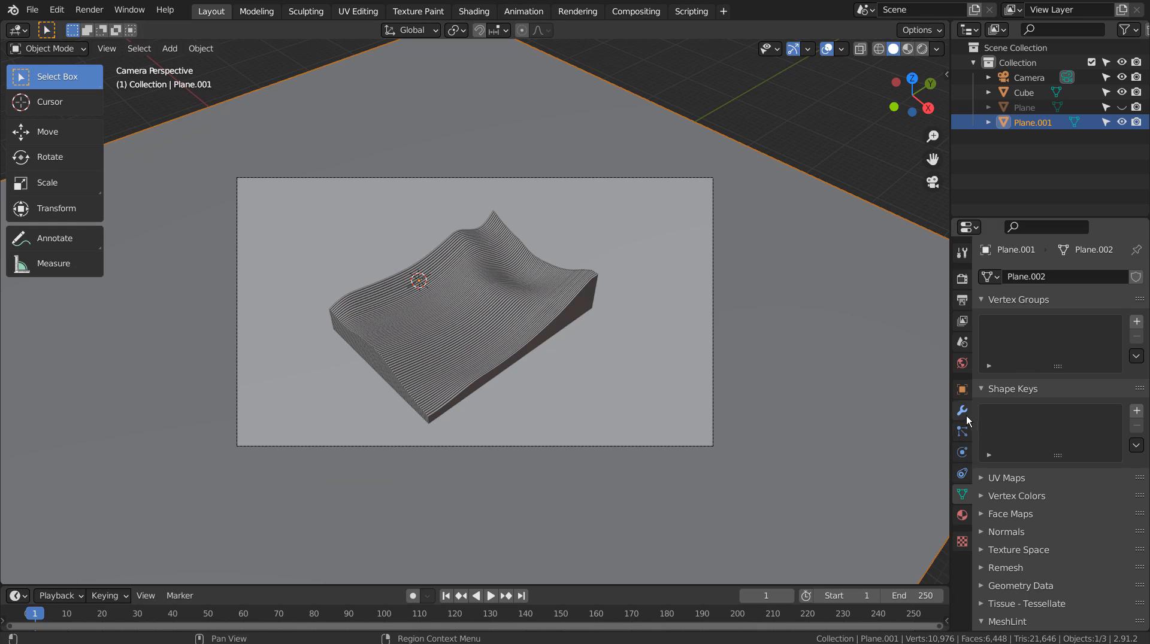
pyautogui.click(963, 515)
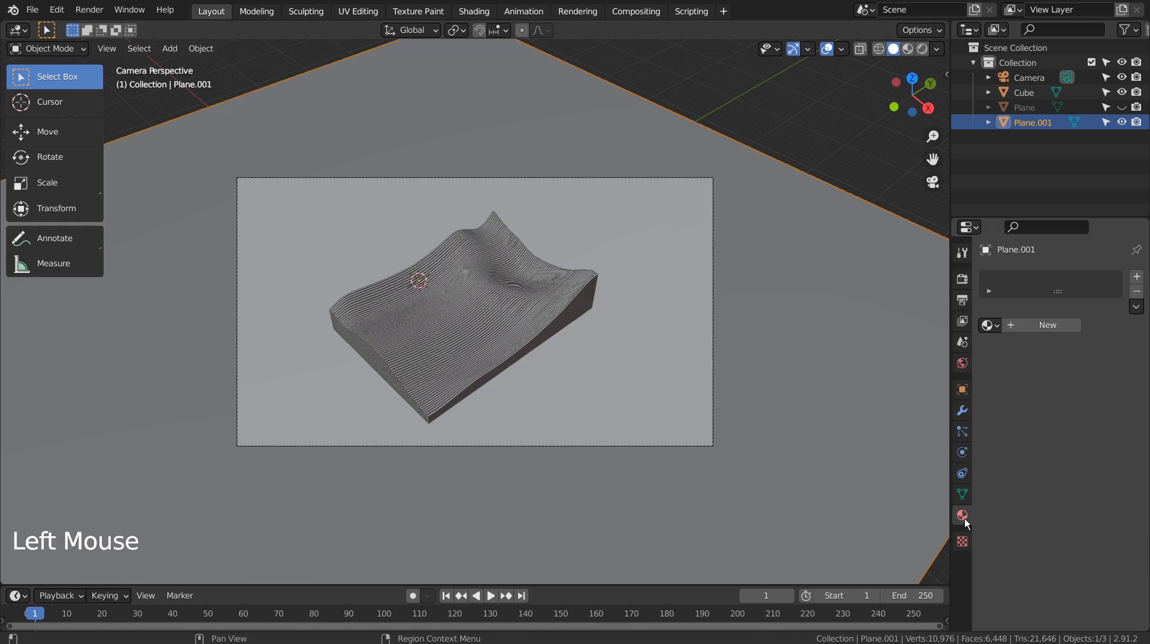
pyautogui.click(1049, 327)
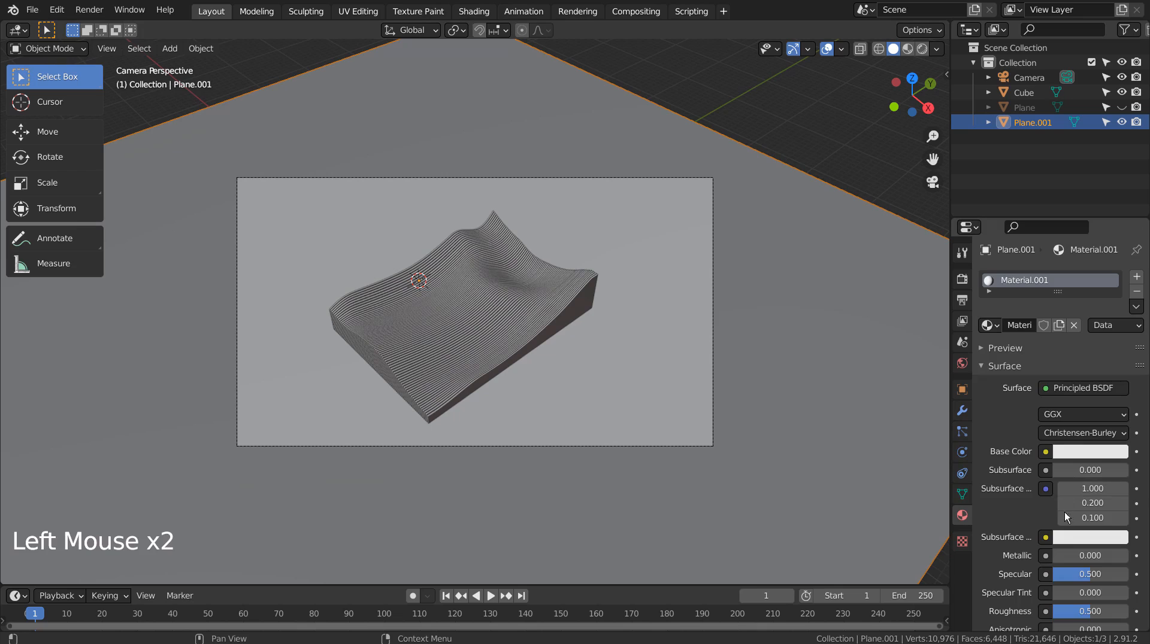
pyautogui.moveTo(1062, 556); pyautogui.dragTo(1130, 556)
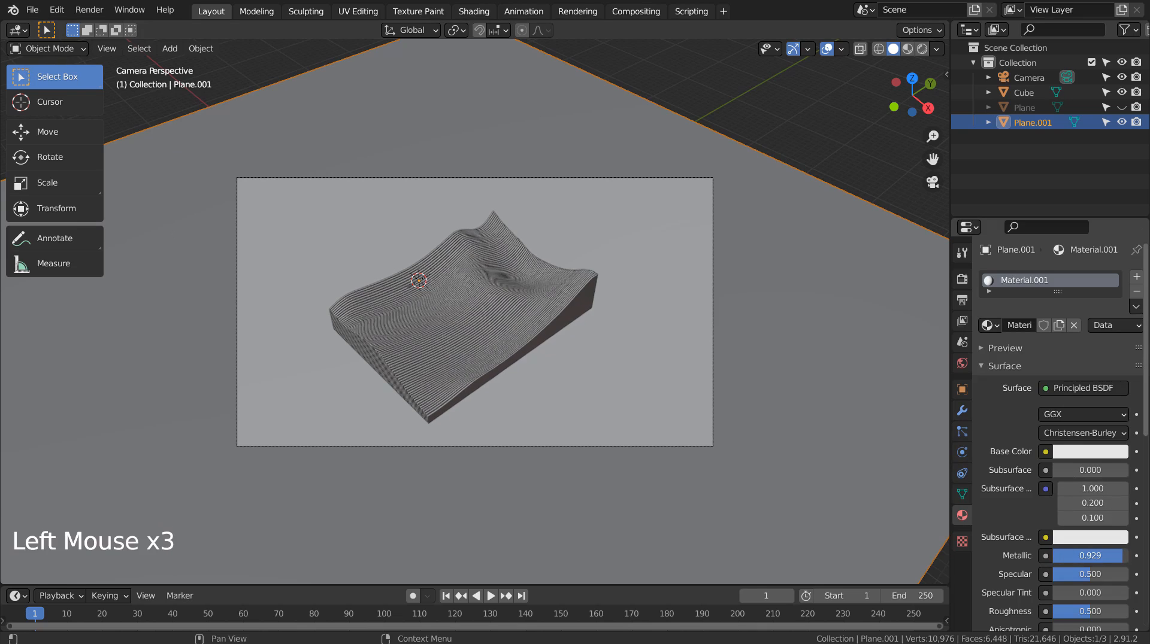
pyautogui.moveTo(1090, 612); pyautogui.dragTo(1067, 611)
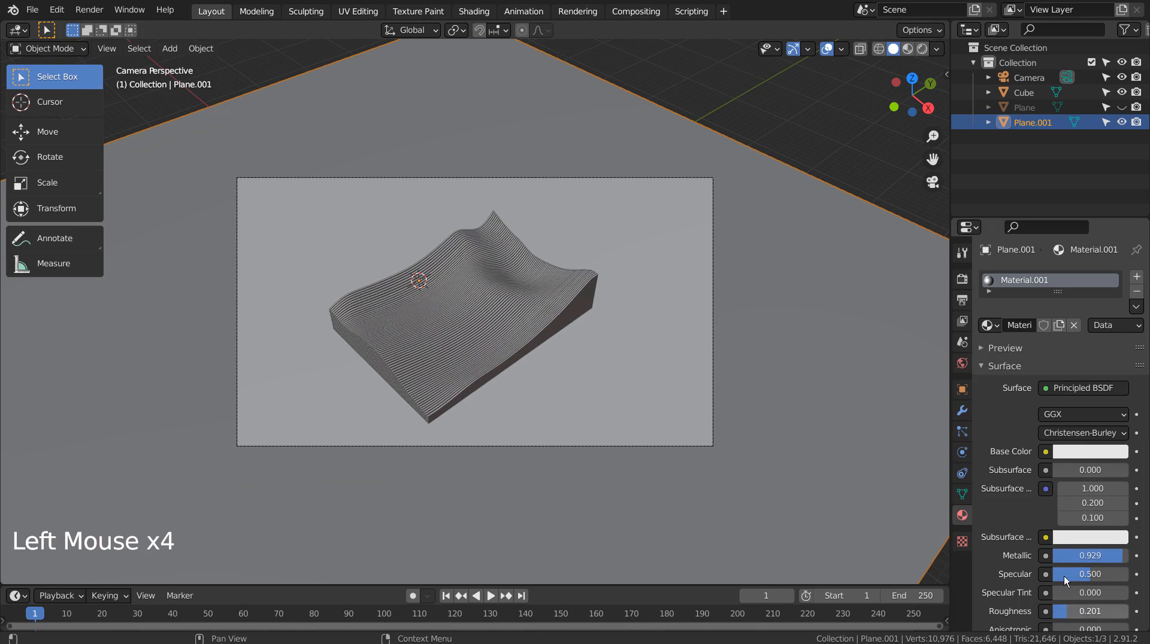
# Preview the scene's materials, then show it with rendered shading through the camera
pyautogui.click(907, 48)
pyautogui.click(825, 123)
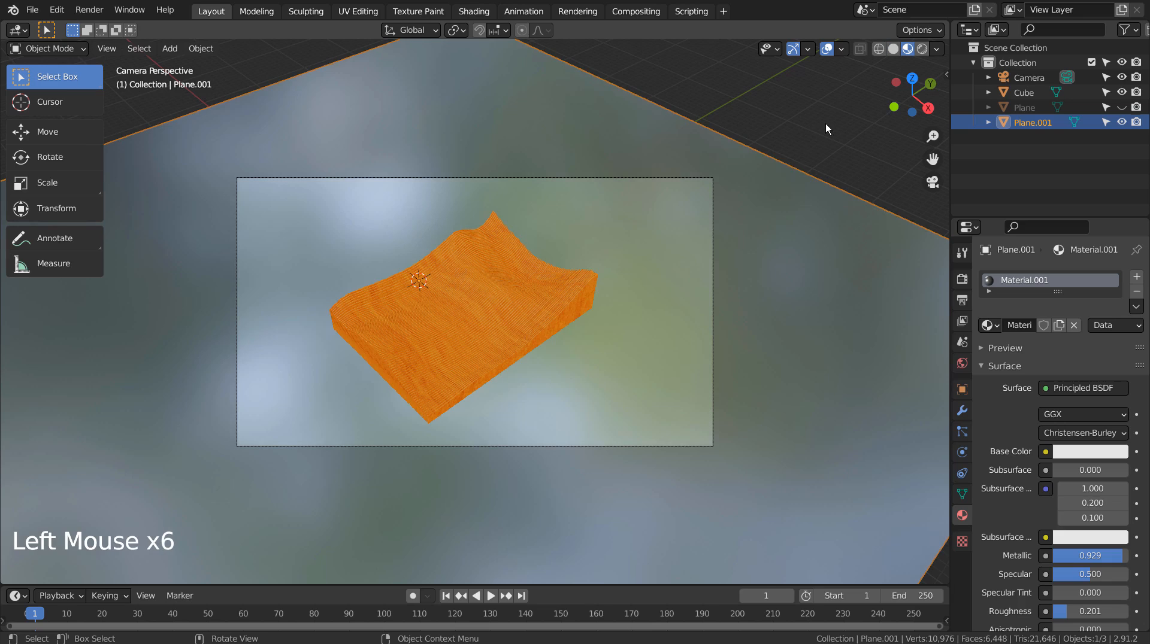
pyautogui.scroll(2, 656, 282)
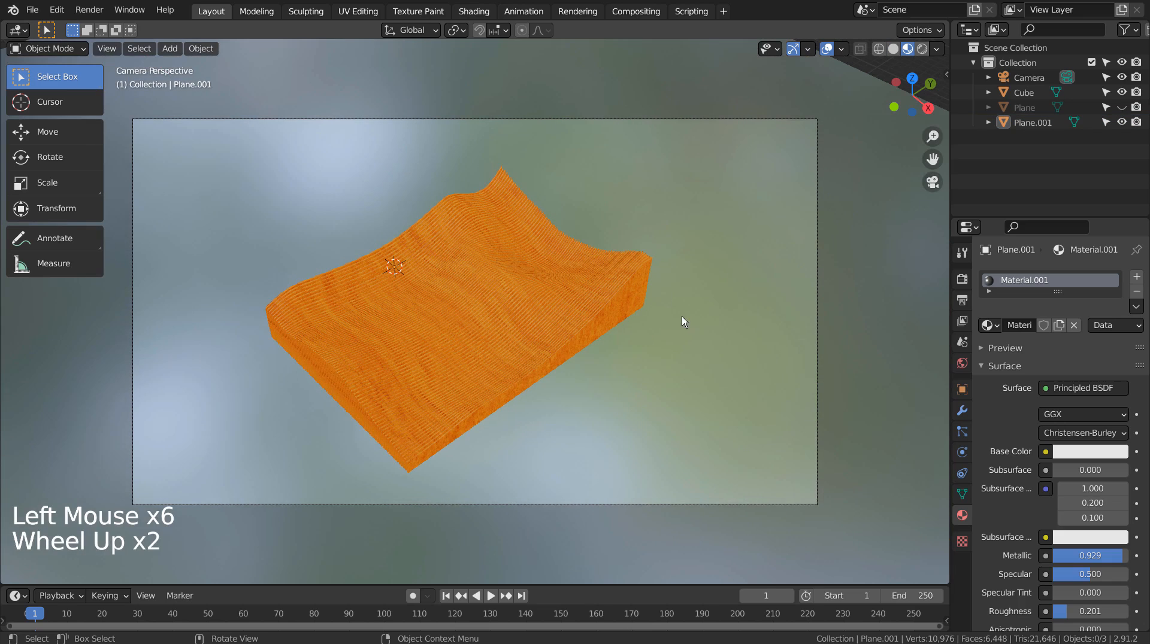
pyautogui.moveTo(682, 317)
pyautogui.mouseDown(button='middle')
pyautogui.moveTo(636, 306)
pyautogui.moveTo(731, 311)
pyautogui.moveTo(864, 256)
pyautogui.moveTo(669, 293)
pyautogui.moveTo(674, 304)
pyautogui.mouseUp(button='middle')
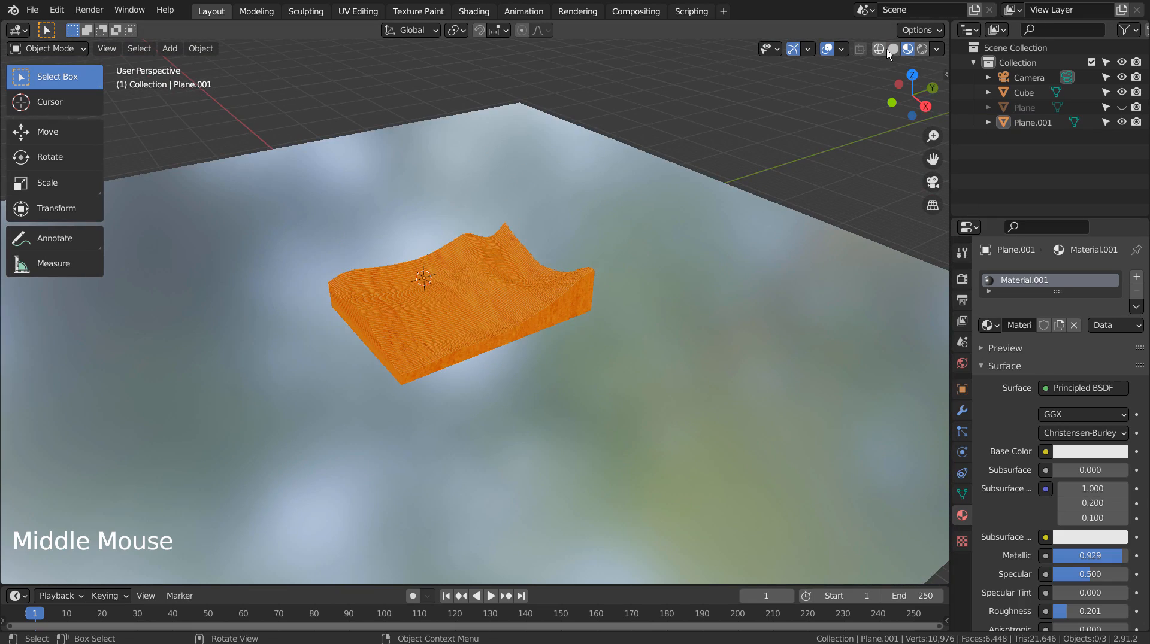
pyautogui.click(922, 48)
pyautogui.press('KP_0')
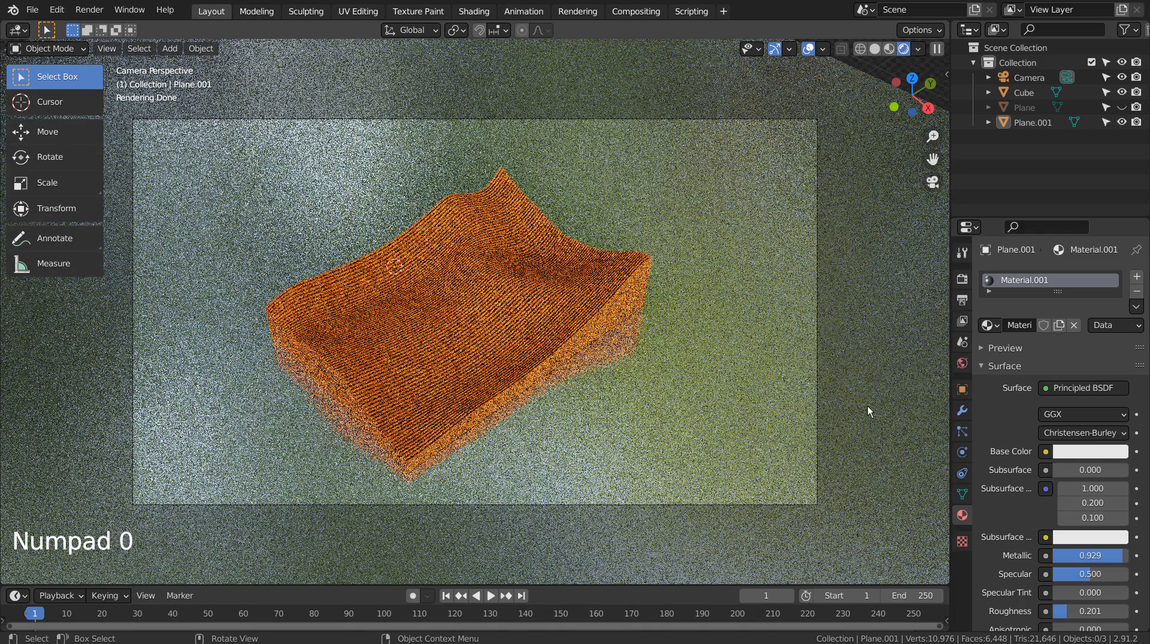
# Replace the world background's forest.exr image with a Sky Texture
pyautogui.click(962, 363)
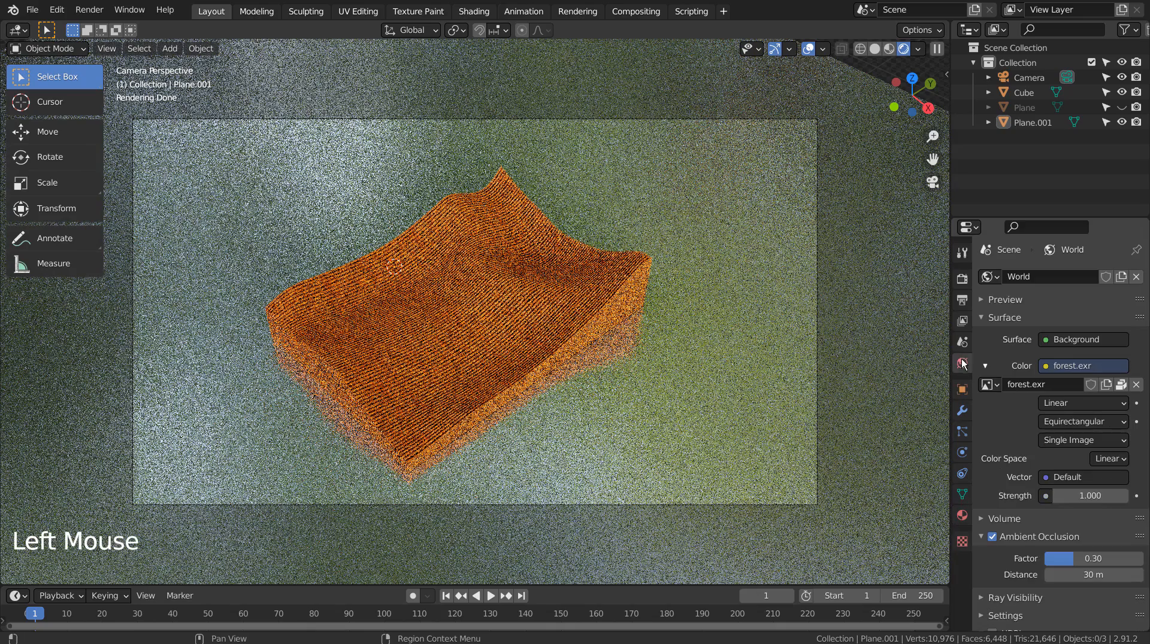
pyautogui.click(1046, 365)
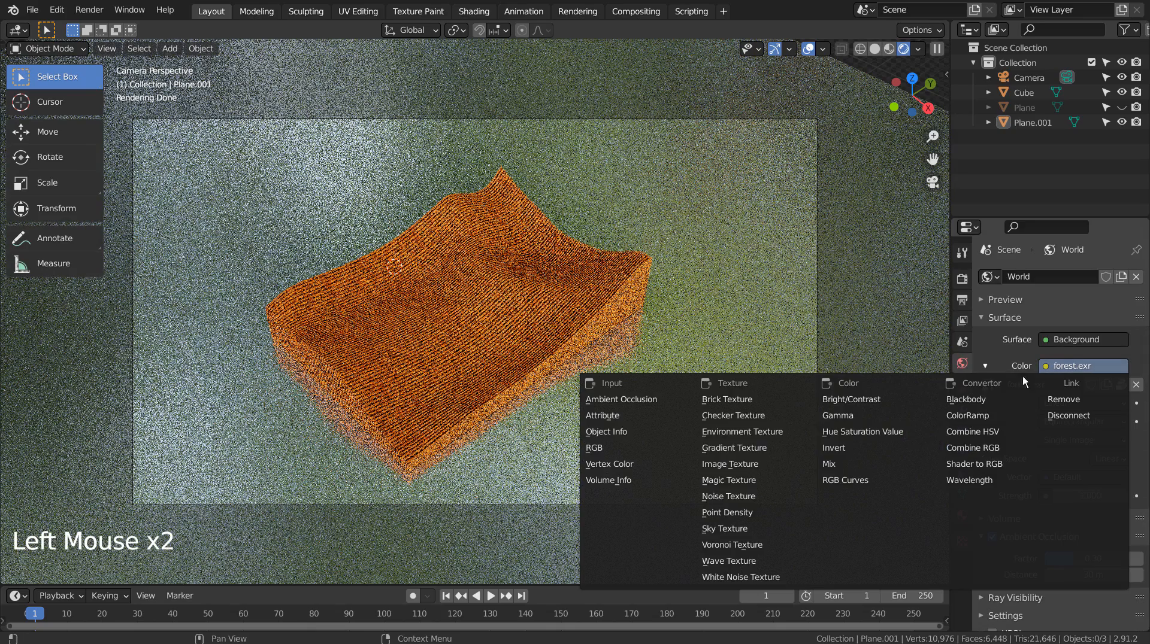
pyautogui.click(742, 529)
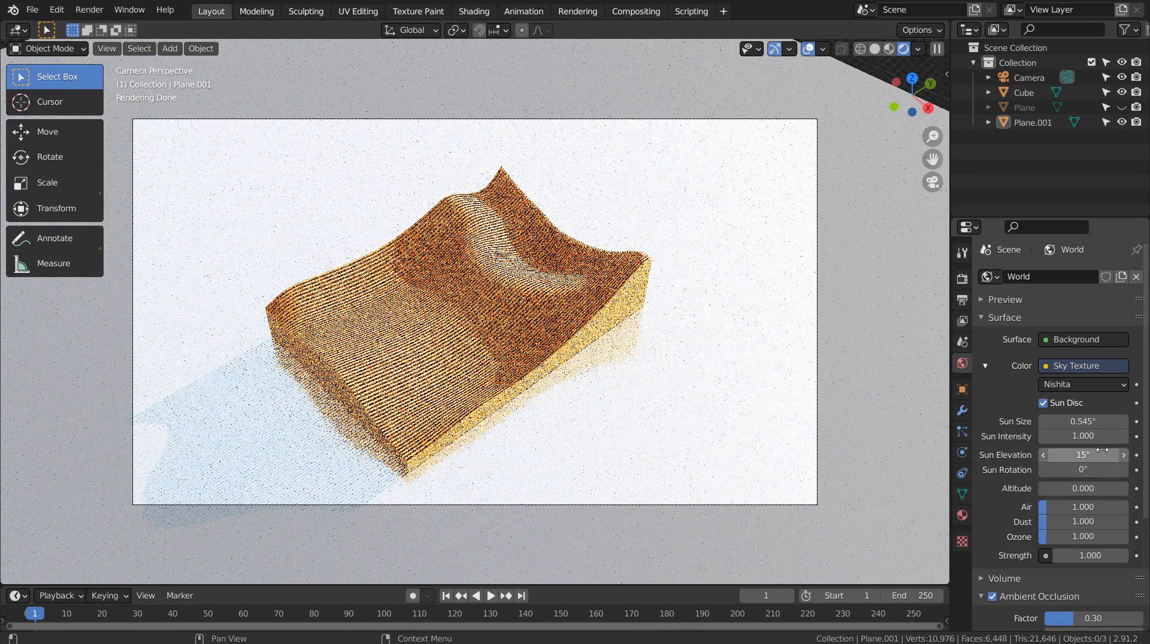
# Lower the sky's sun intensity to 0.3 and the world background strength to 0.3
pyautogui.moveTo(1101, 436); pyautogui.dragTo(1053, 436)
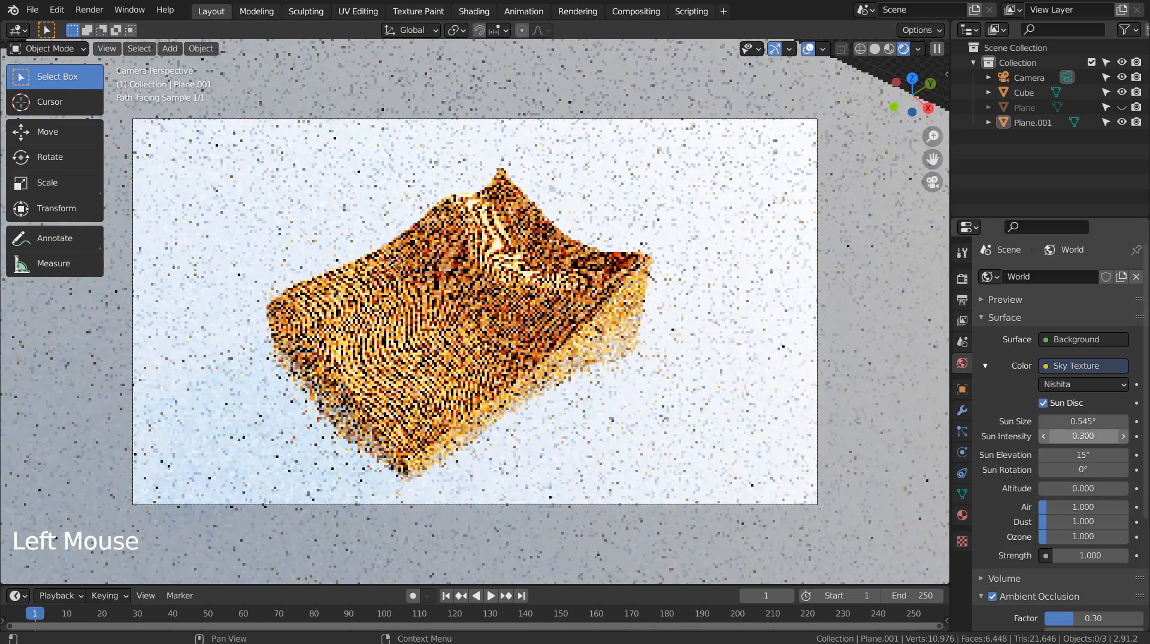
pyautogui.click(1093, 555)
pyautogui.write('1.0')
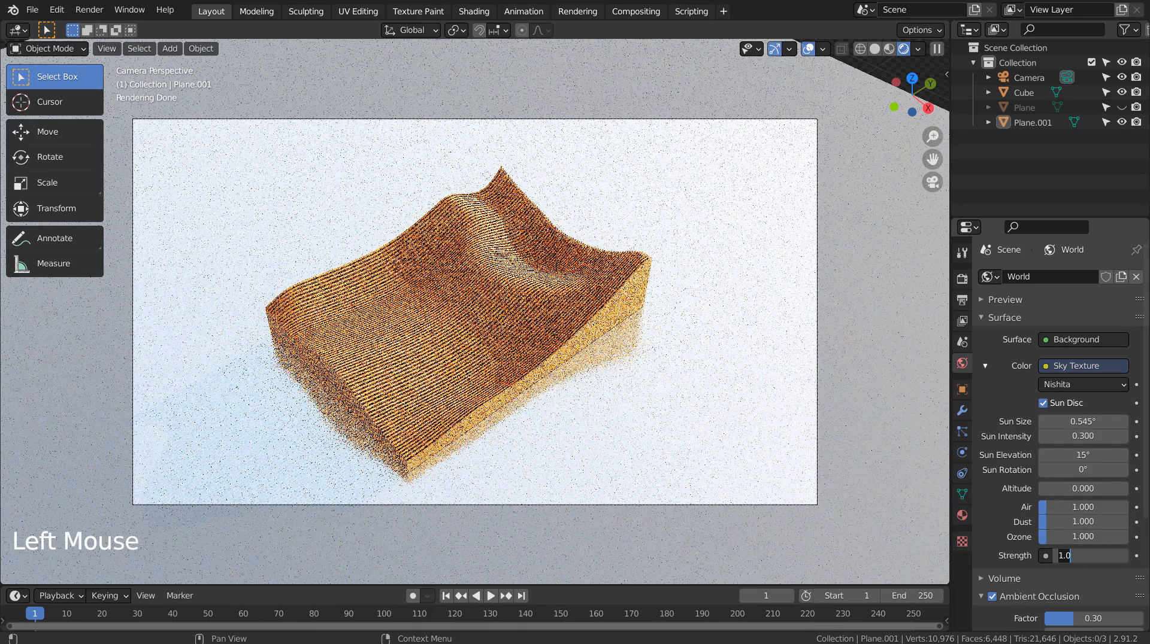
pyautogui.write('.3')
pyautogui.press('Return')
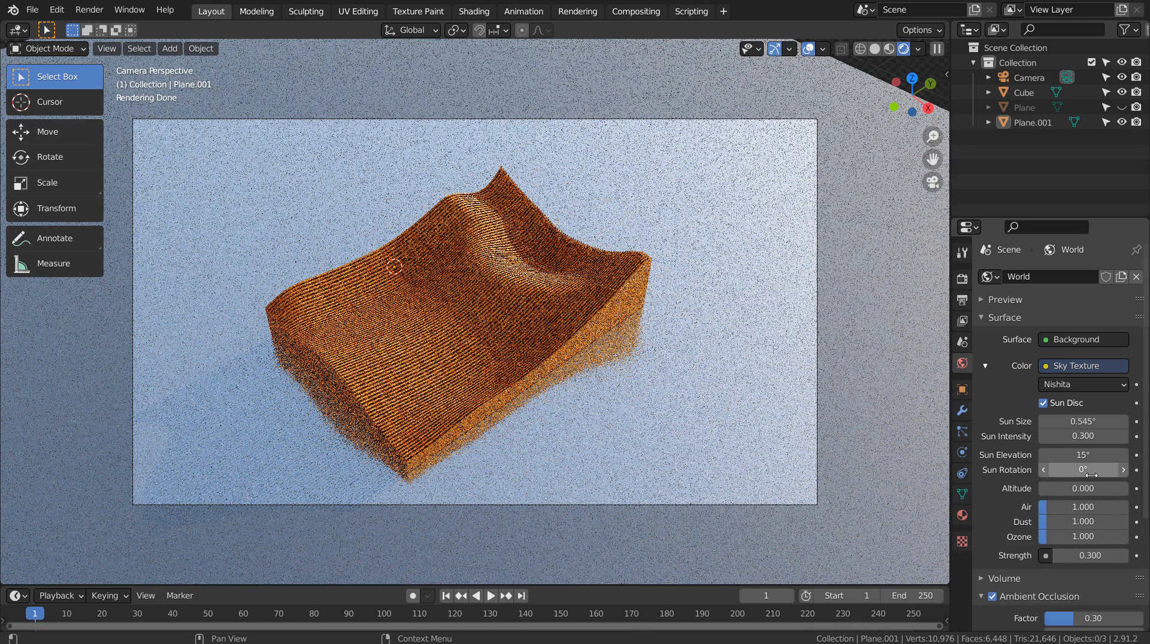
# Try sun rotations of 180° and 270° in the sky texture
pyautogui.click(1091, 475)
pyautogui.press('Return')
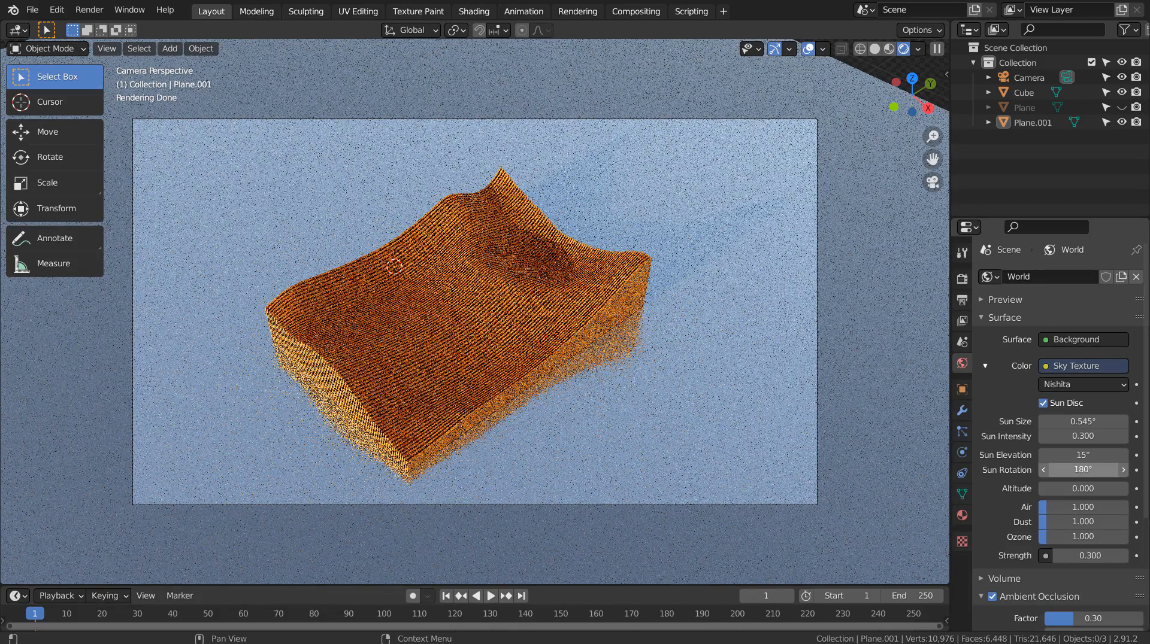
pyautogui.click(1085, 475)
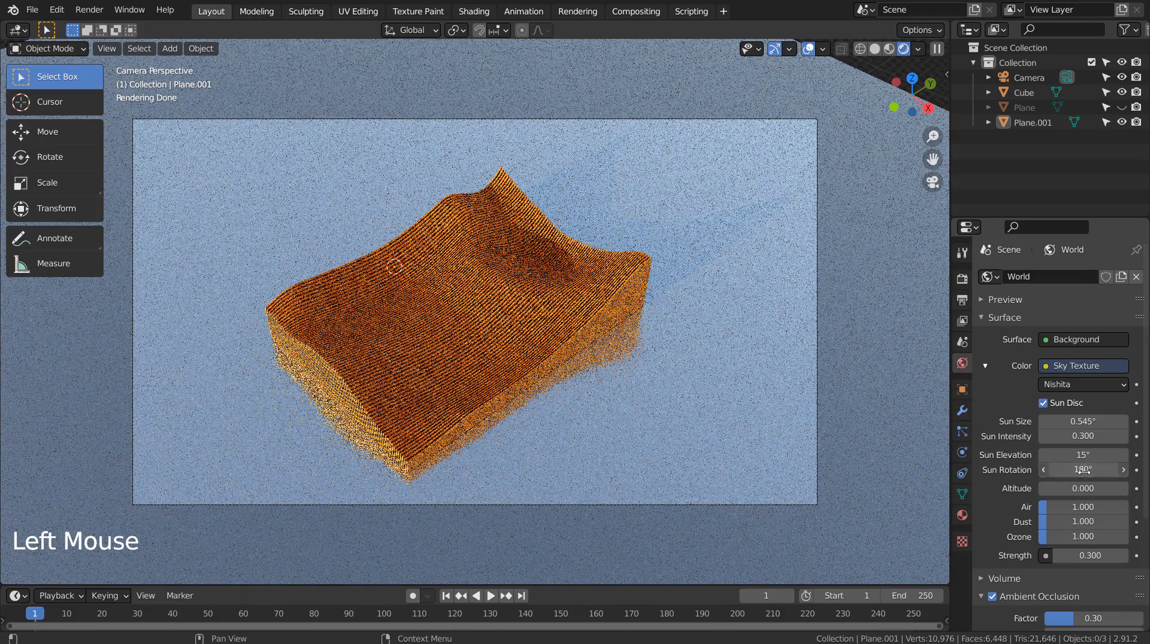
pyautogui.write('270')
pyautogui.press('Return')
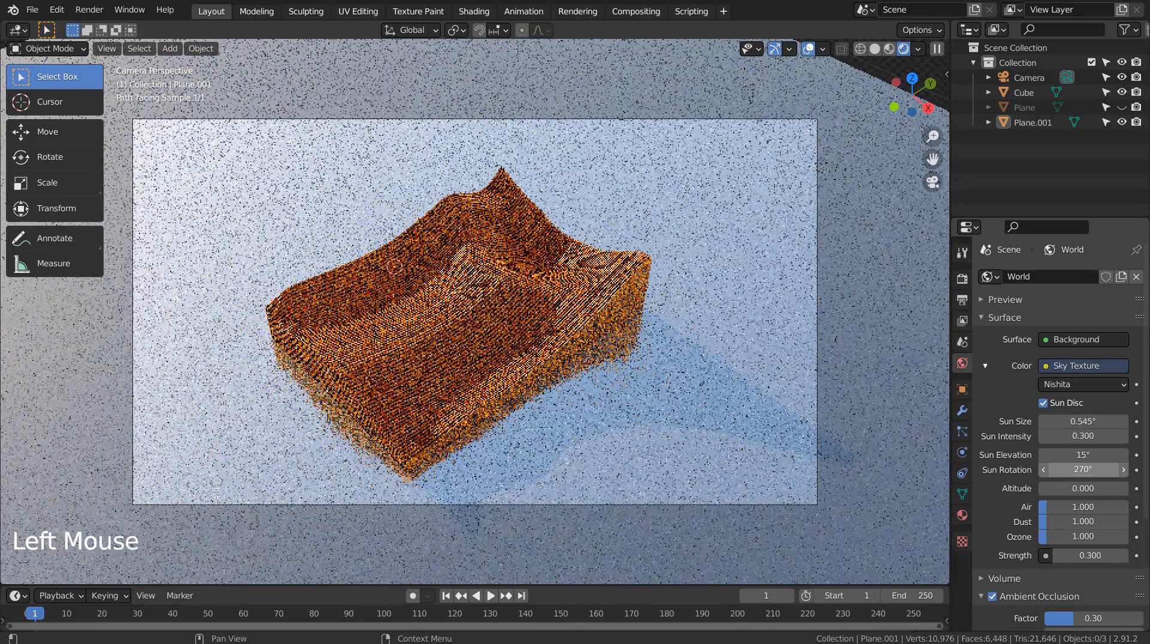
# Set the sky texture's sun rotation to 200° and its sun elevation to 35°
pyautogui.click(1084, 471)
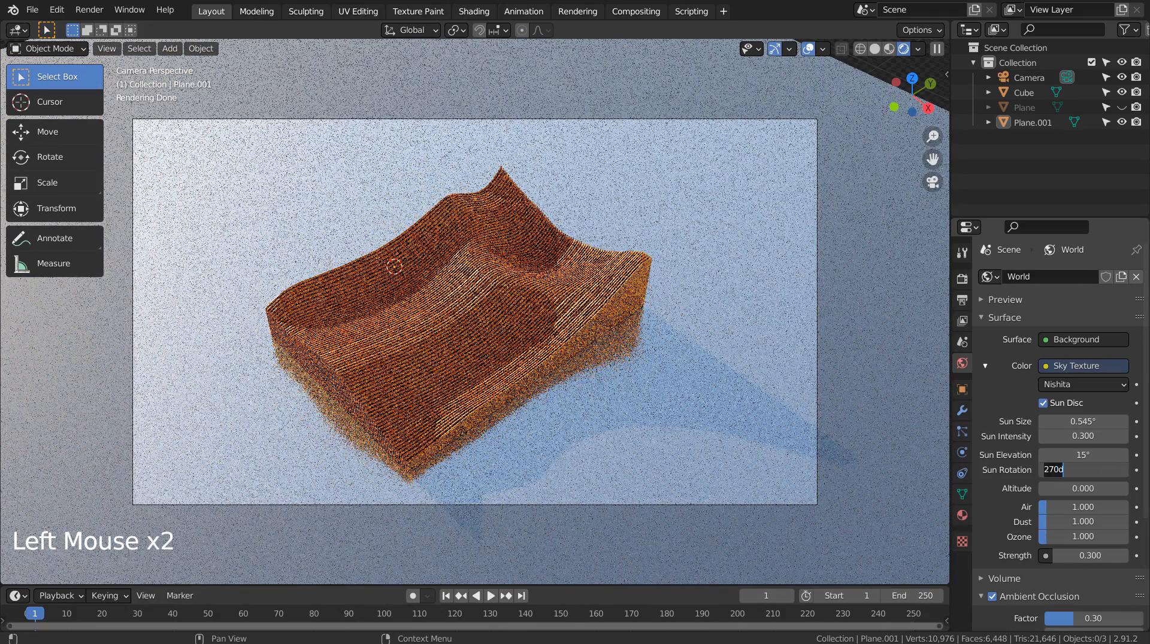
pyautogui.write('200')
pyautogui.press('Return')
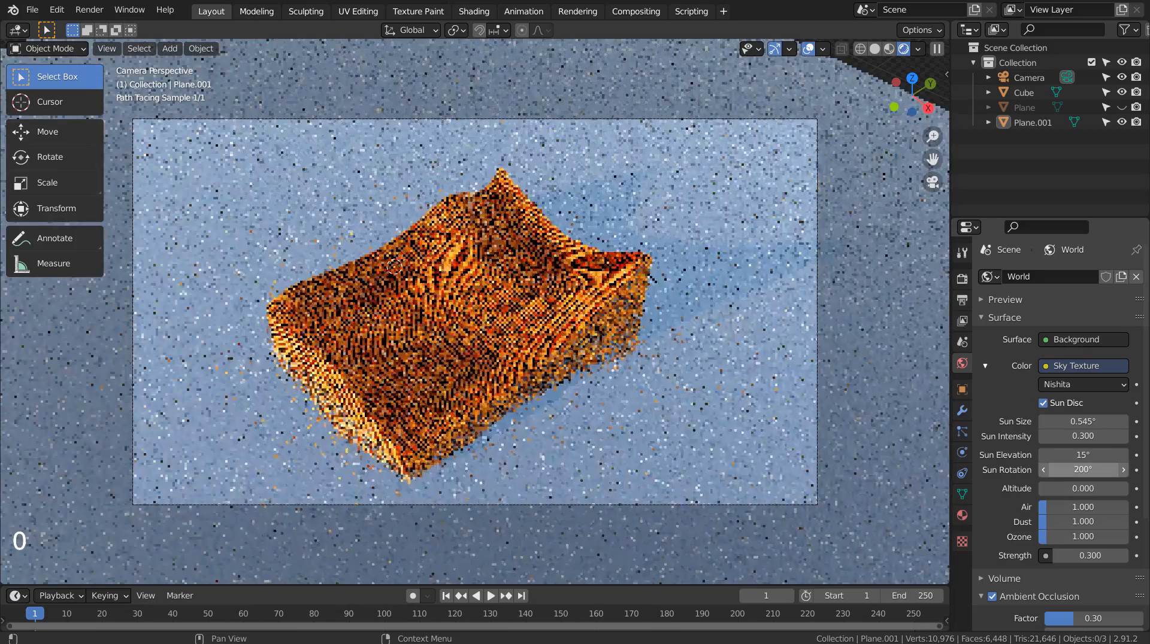
pyautogui.click(1123, 455)
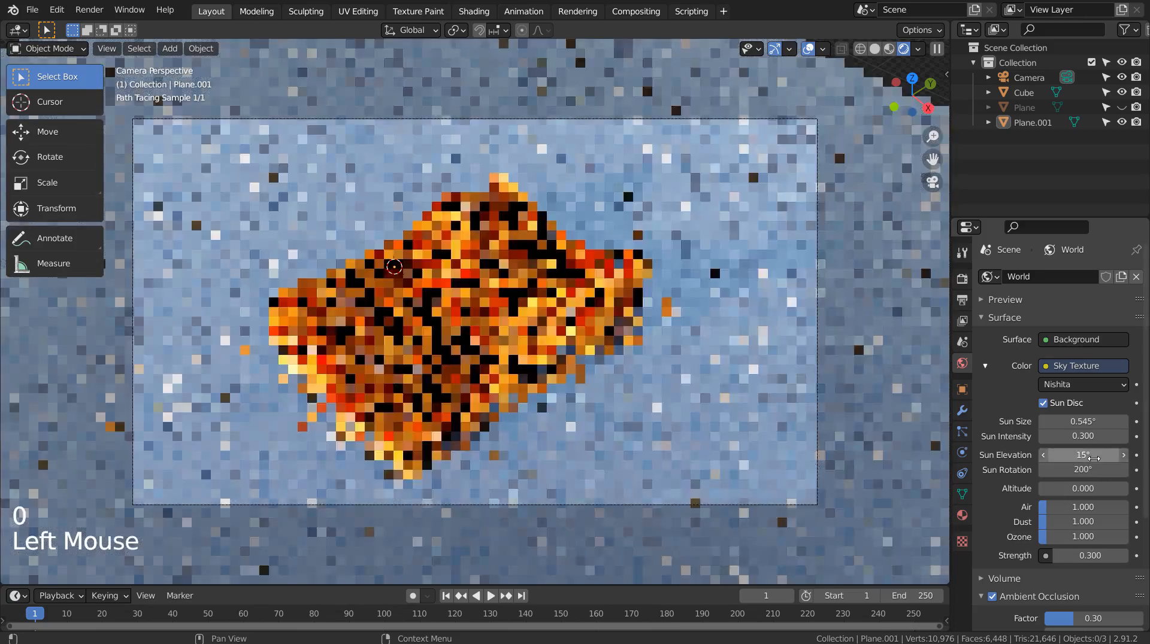
pyautogui.click(1124, 455)
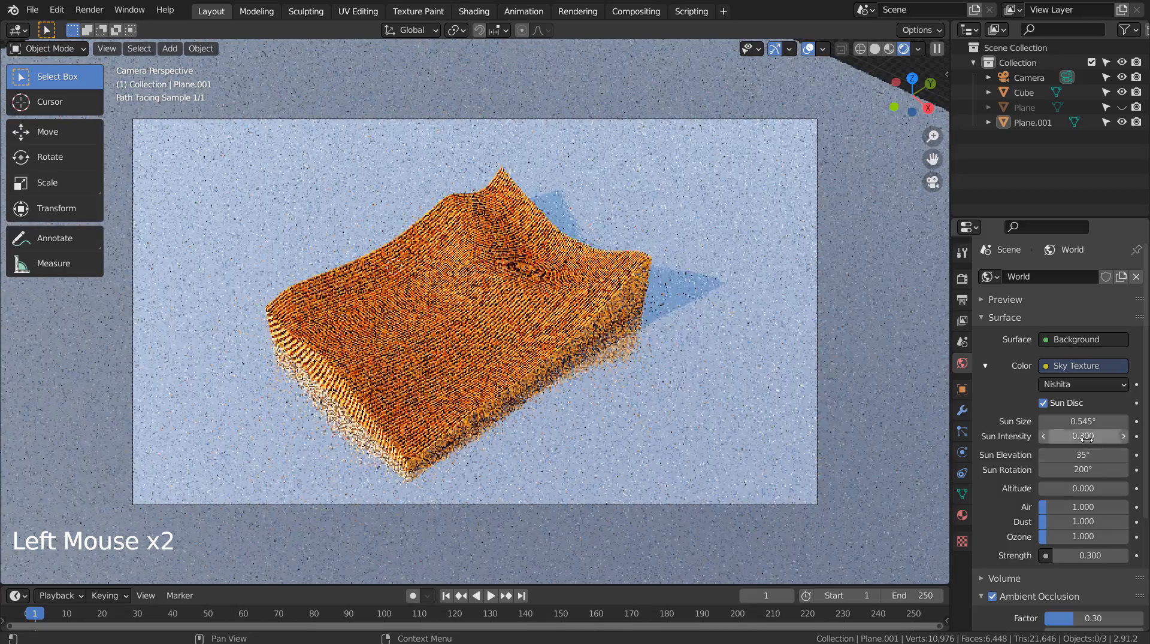
# Set the sky texture's sun intensity to 0.1
pyautogui.click(1084, 436)
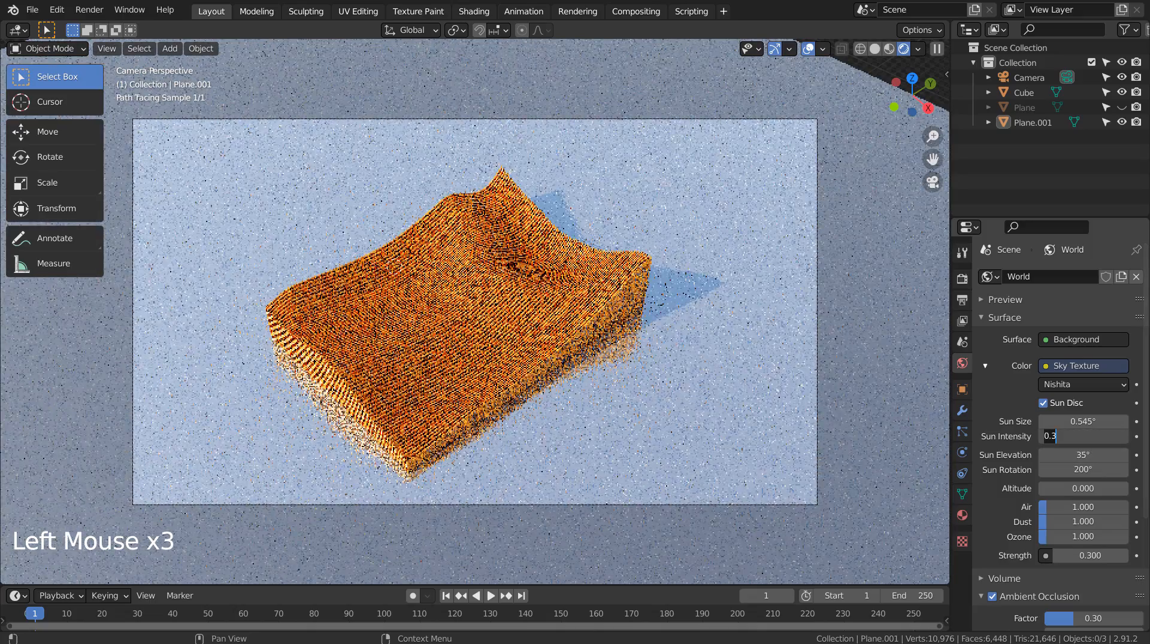
pyautogui.write('.1')
pyautogui.press('Return')
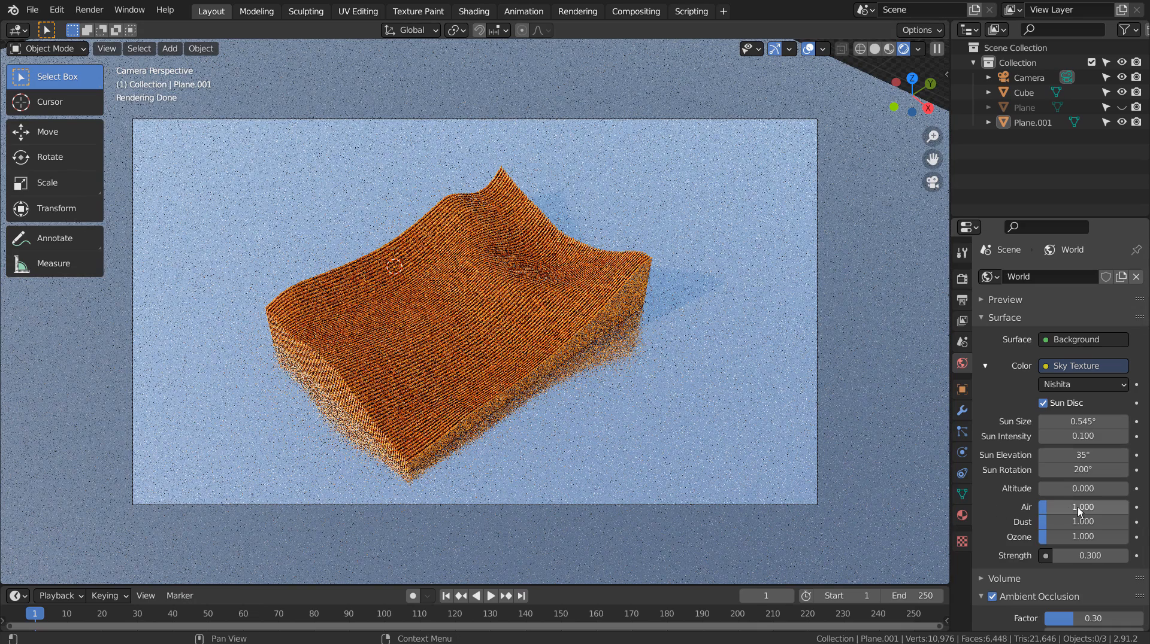
# Select the ground plane and reduce its material's metallic value to 0
pyautogui.click(884, 453)
pyautogui.doubleClick(962, 515)
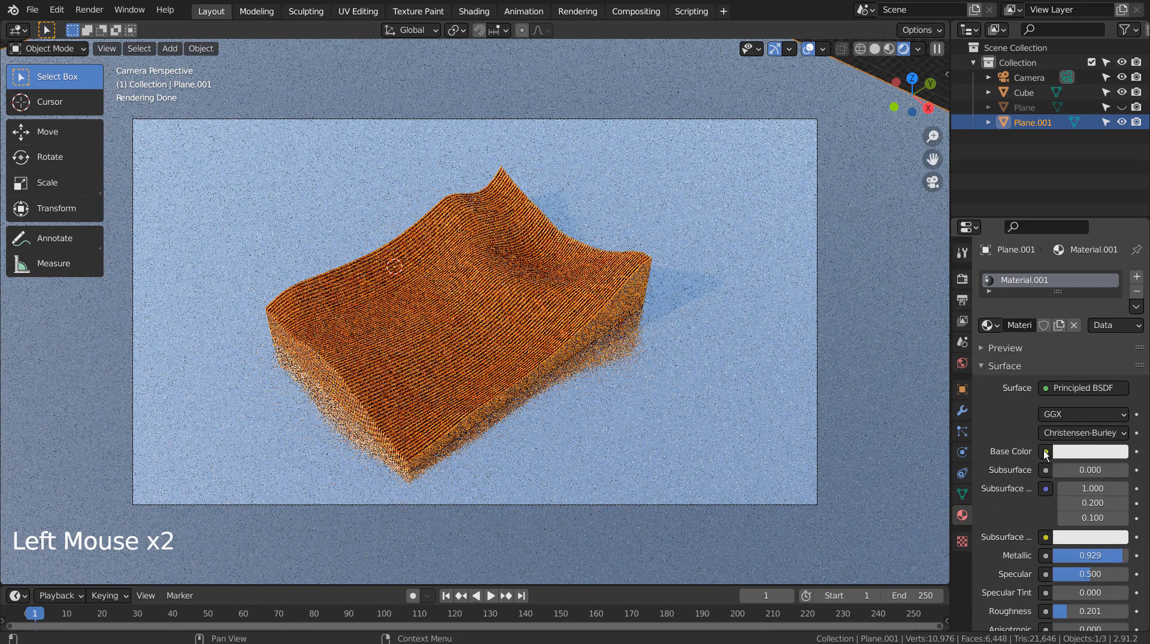
pyautogui.moveTo(1108, 558); pyautogui.dragTo(1036, 558)
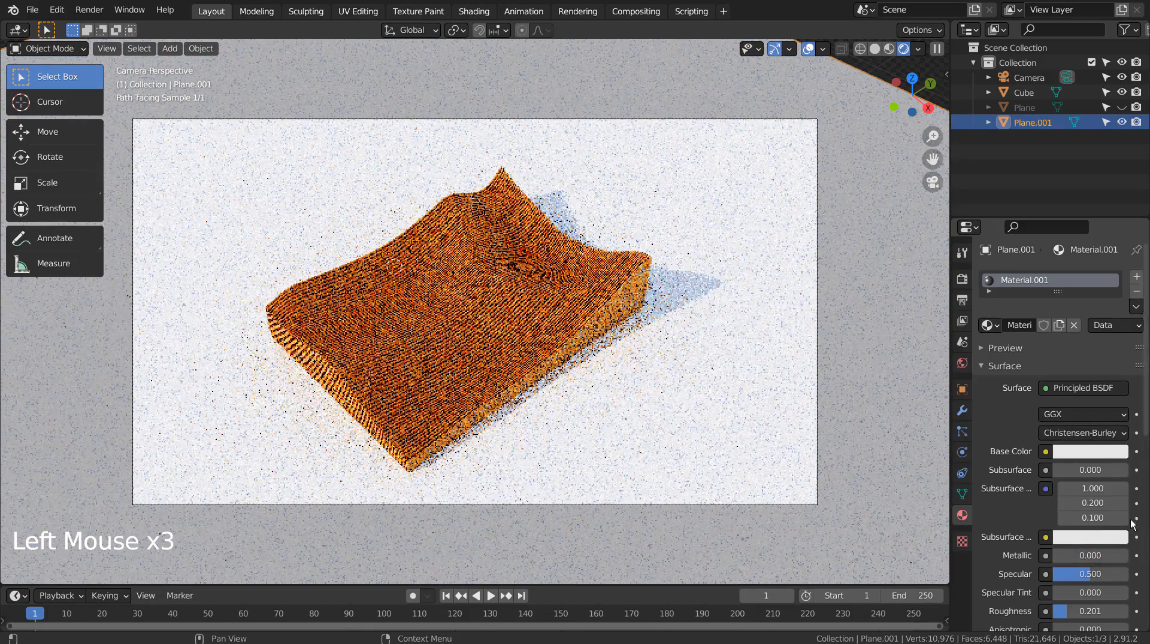
# Try orange, blue and pink tints for the ground material's base color and settle on a pale peach
pyautogui.click(1087, 452)
pyautogui.click(1042, 306)
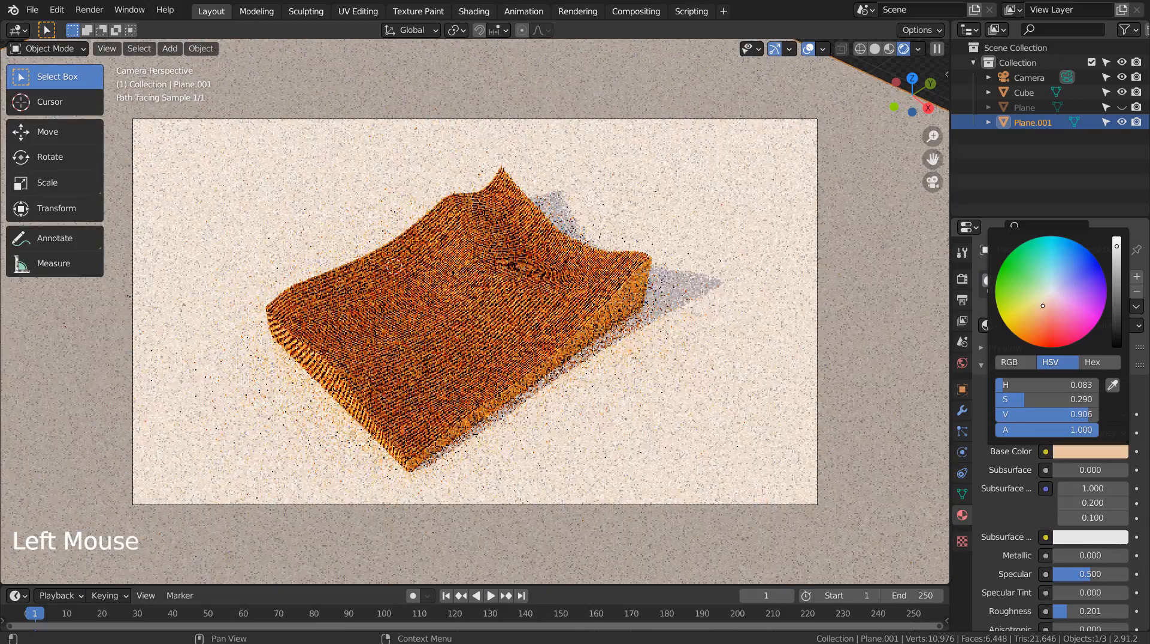
pyautogui.click(1054, 275)
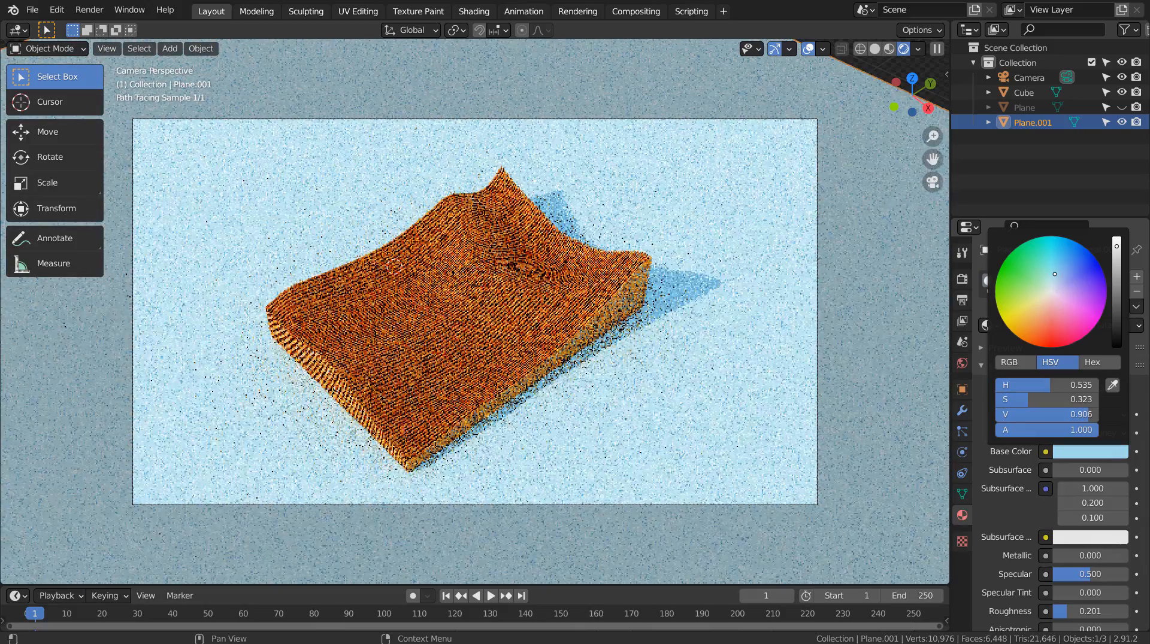
pyautogui.click(1045, 290)
pyautogui.click(1058, 309)
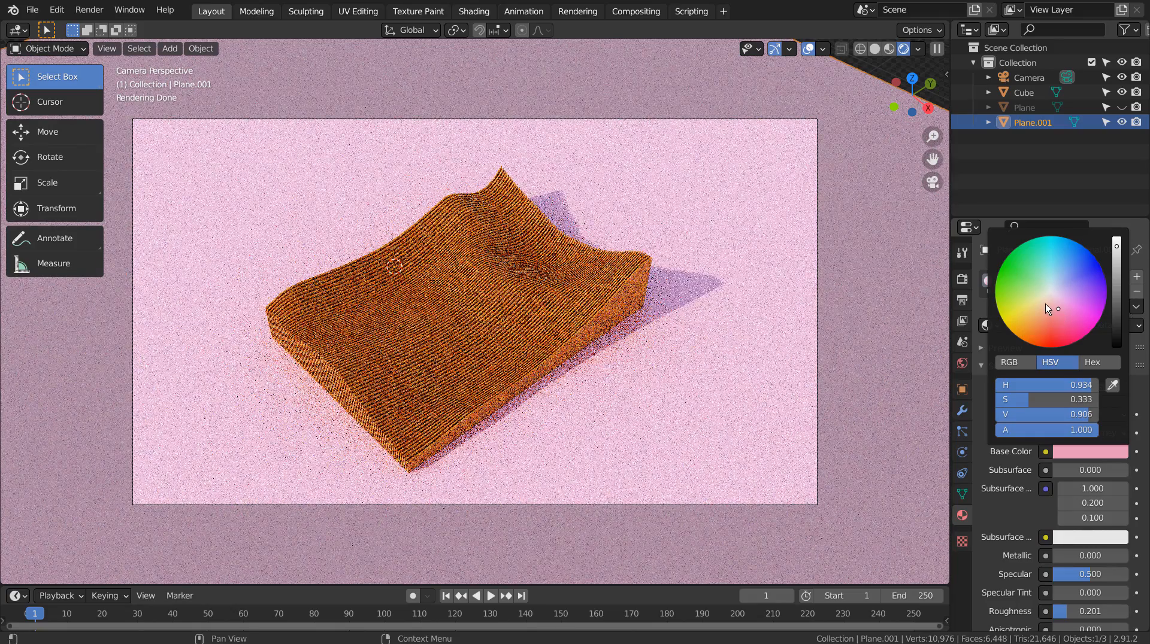
pyautogui.click(1045, 303)
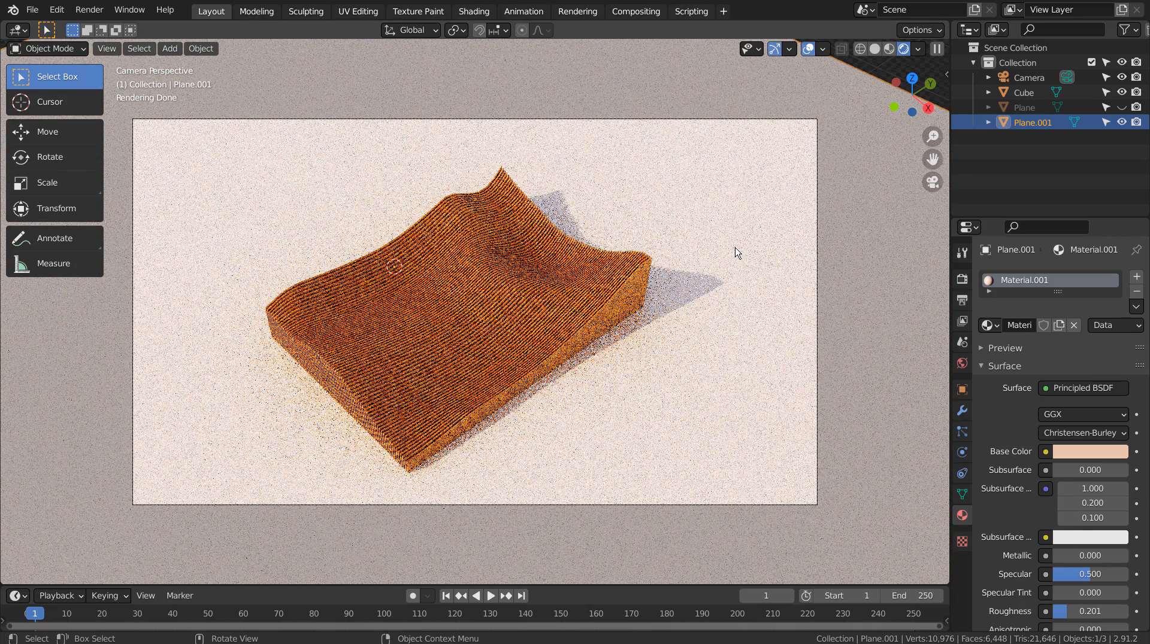
# Fly the camera closer to the wooden slatted surface so that it fills more of the frame
pyautogui.click(738, 252)
pyautogui.press('shift')
pyautogui.hotkey('shift', '`')
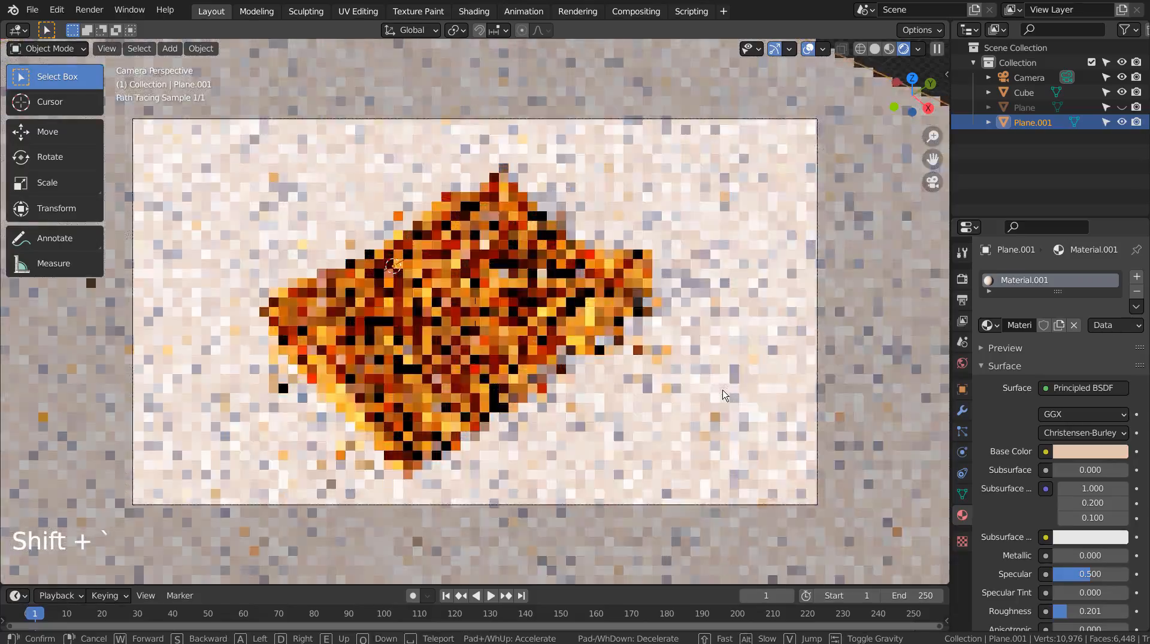
pyautogui.press('w')
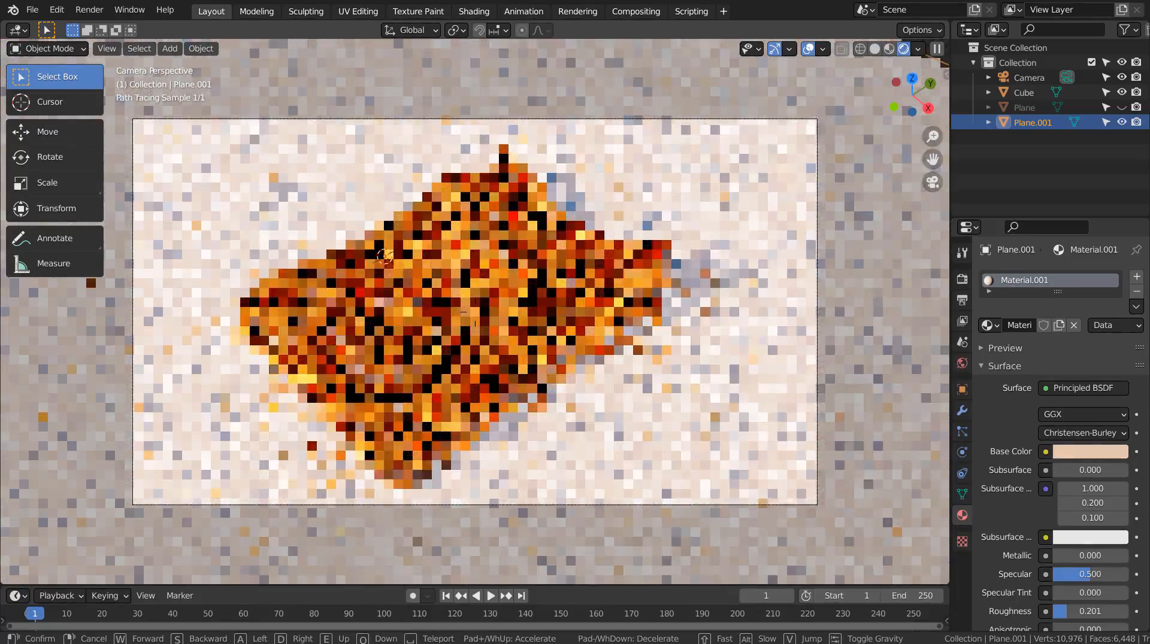
pyautogui.press('w')
pyautogui.press('w')
pyautogui.press('w')
pyautogui.press('w')
pyautogui.click(476, 312)
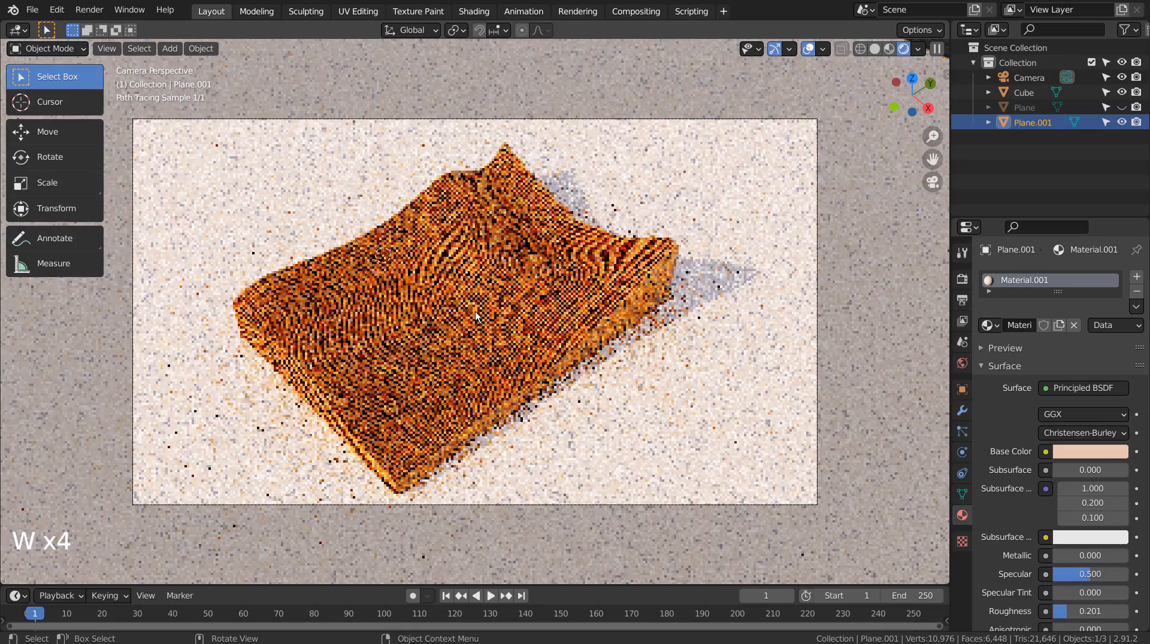
# Fine-tune the camera's framing so the wooden surface sits slightly higher in the shot
pyautogui.press('shift')
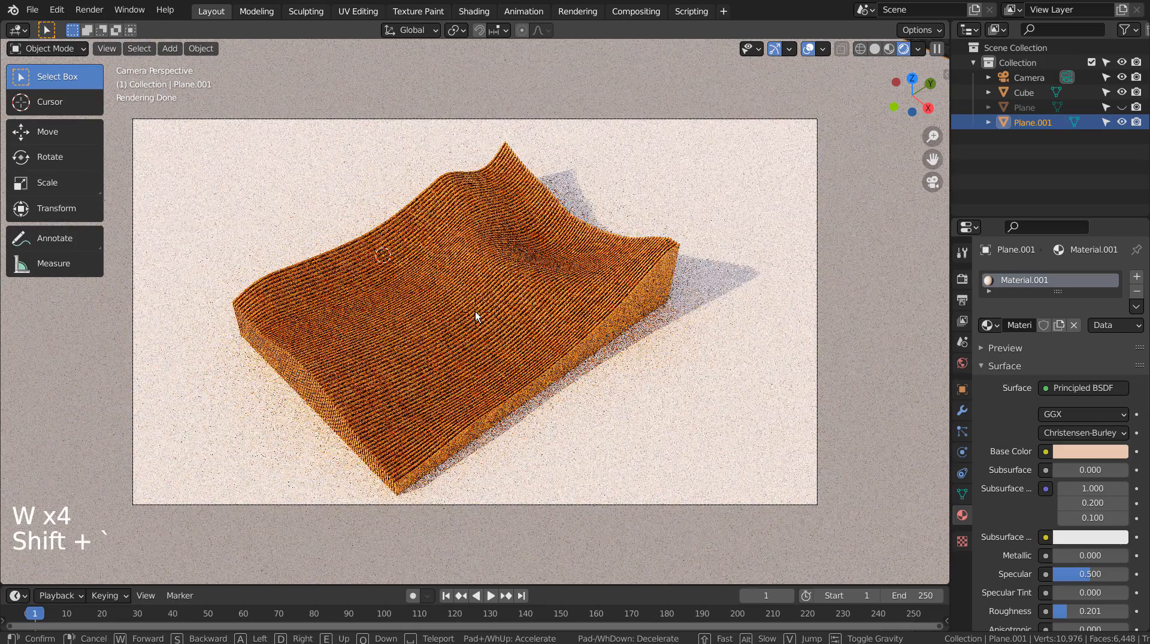
pyautogui.hotkey('shift', '`')
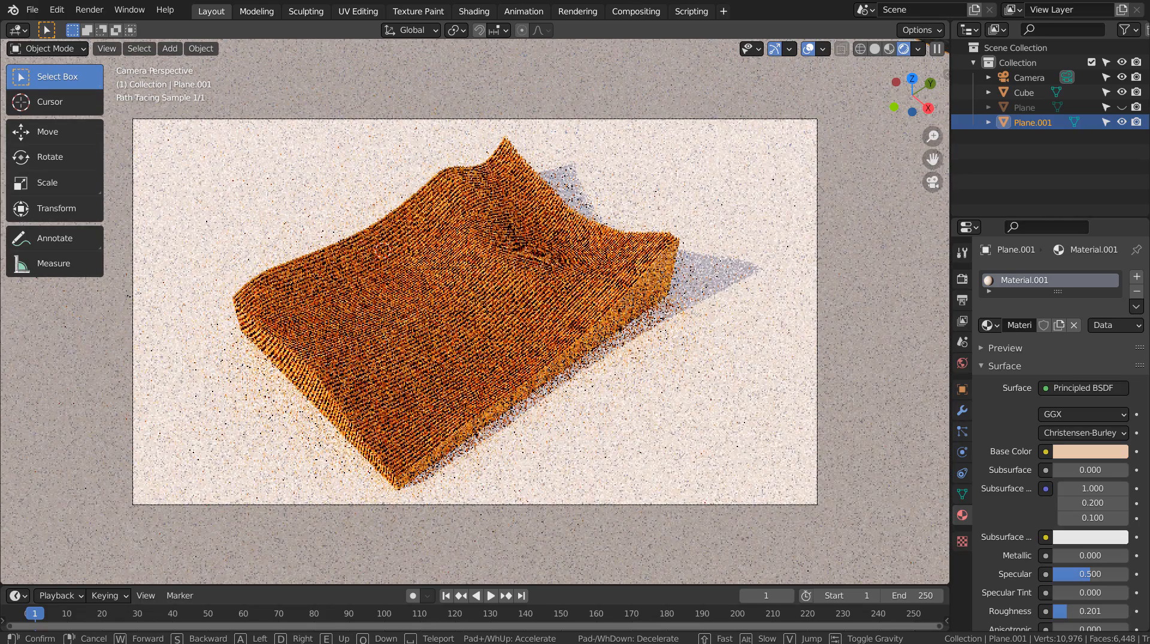
pyautogui.click(580, 312)
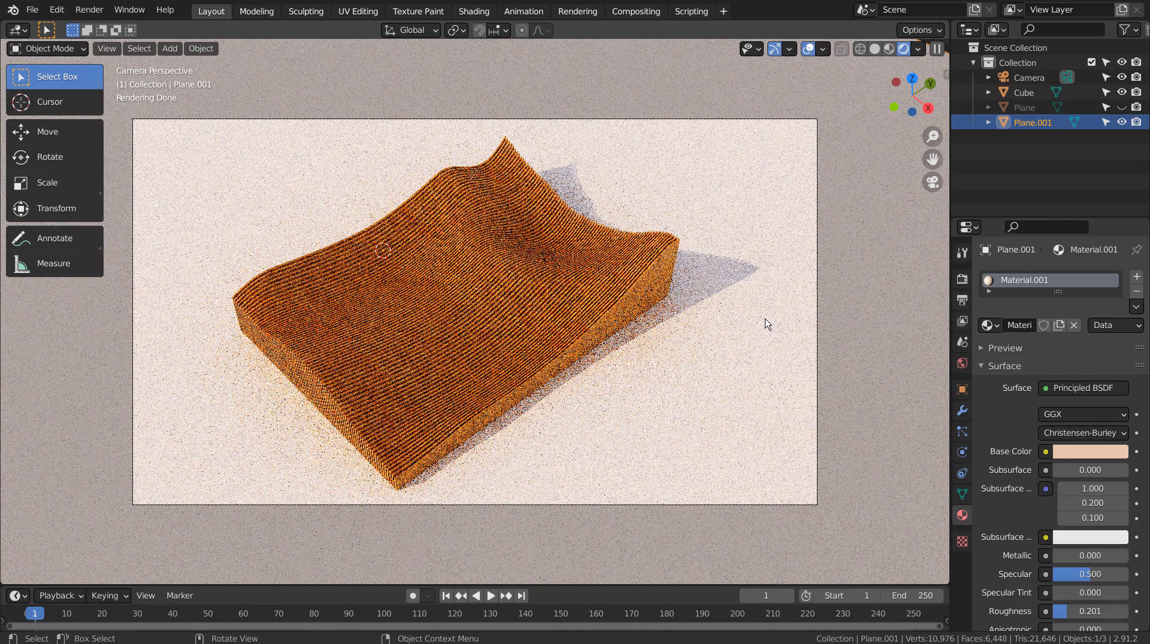
# Switch the viewport to wireframe display, check the compositing setup and return to the layout with the render settings shown
pyautogui.click(860, 50)
pyautogui.click(961, 279)
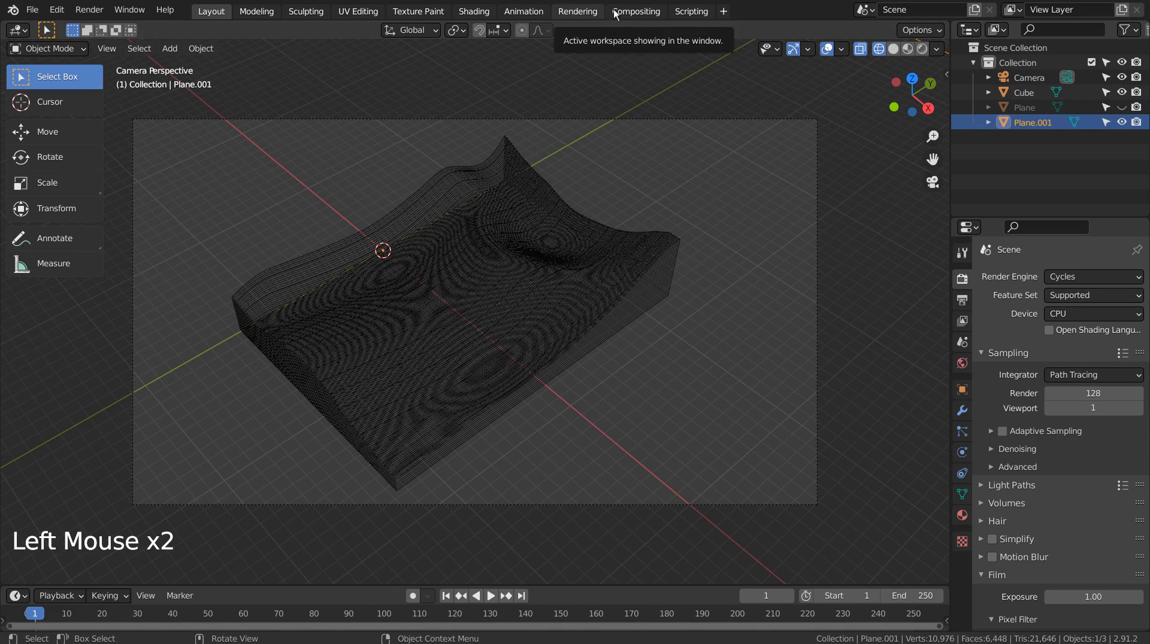
pyautogui.click(636, 11)
pyautogui.click(166, 30)
pyautogui.click(211, 11)
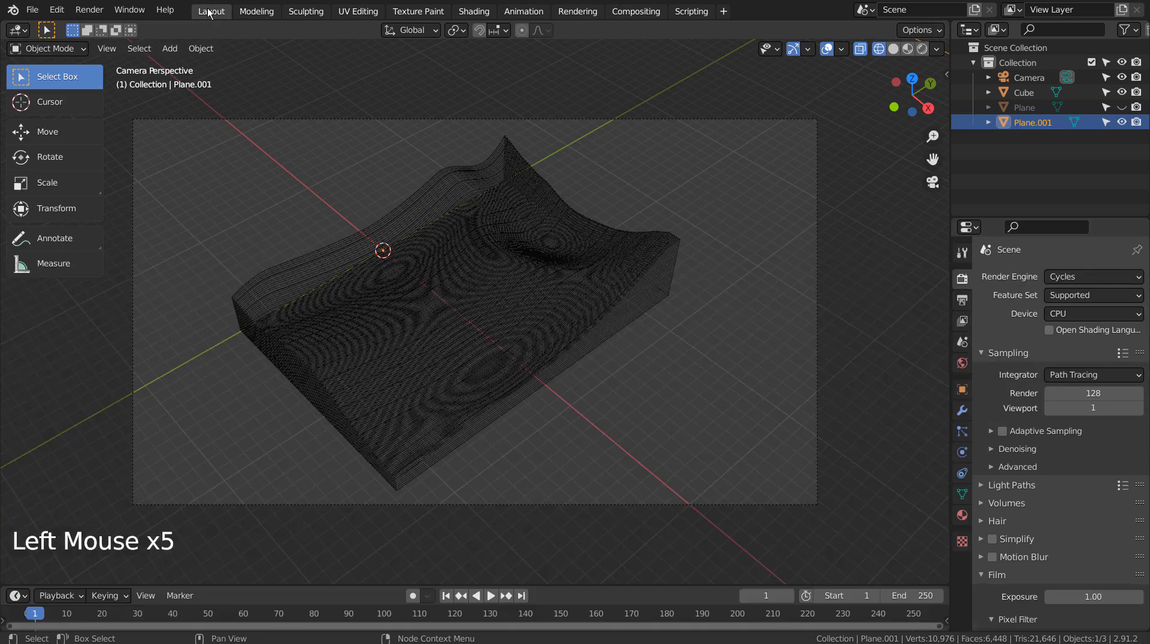
# Set the Cycles final render sample count to 32
pyautogui.click(1088, 393)
pyautogui.write('32')
pyautogui.press('Return')
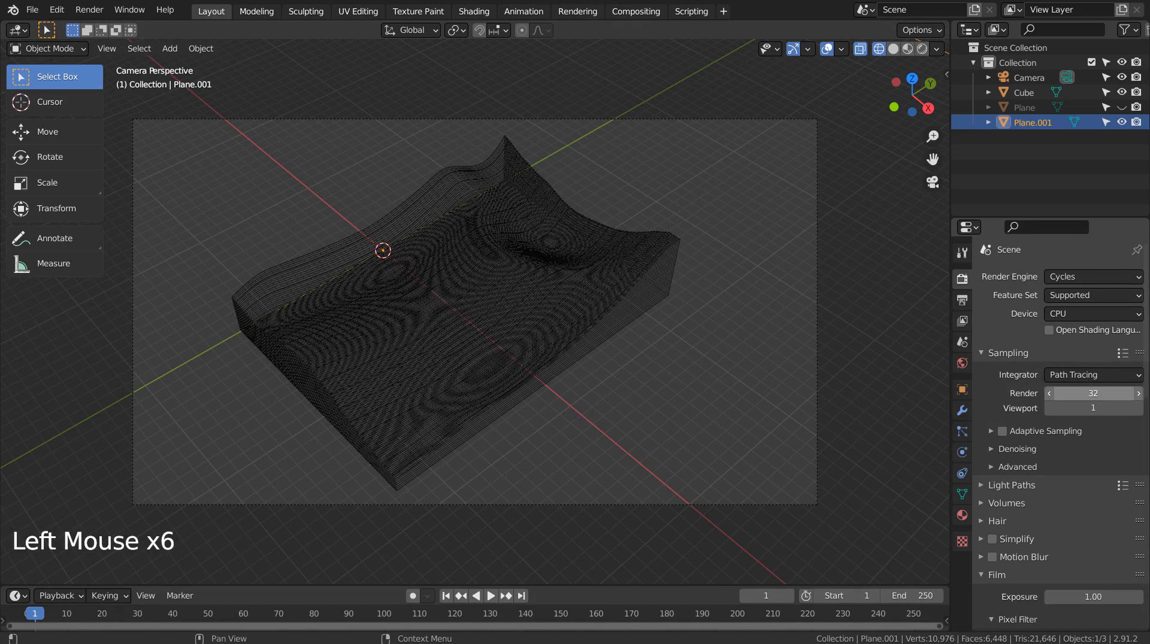
# Save the file and try rendering the scene from the camera
pyautogui.click(815, 322)
pyautogui.click(815, 322)
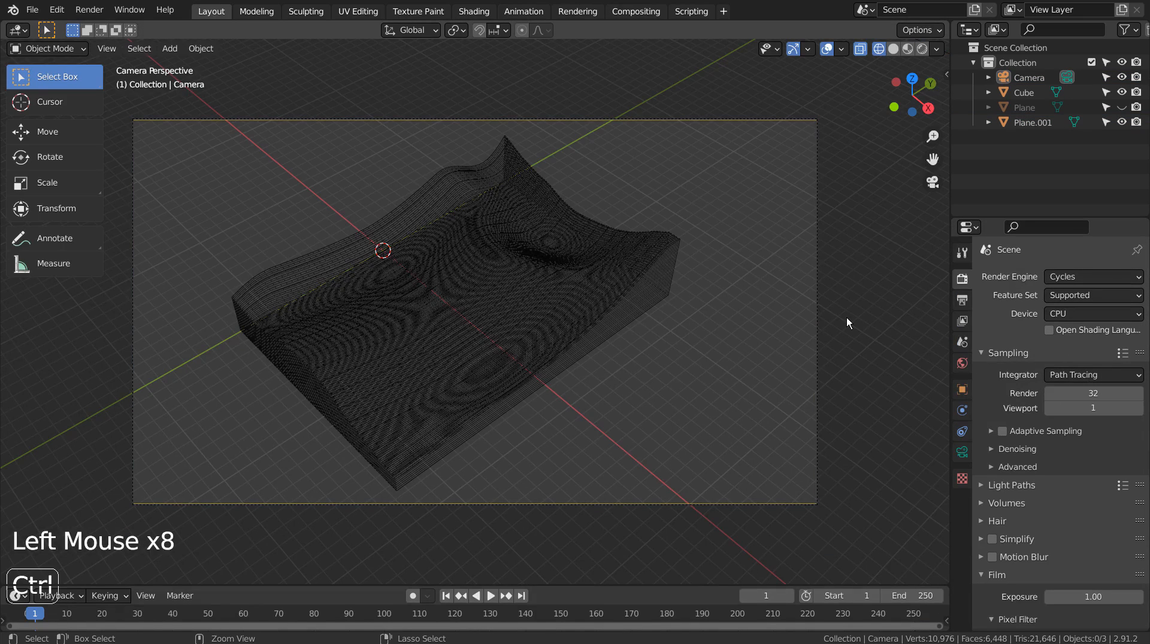
pyautogui.hotkey('ctrl', 's')
pyautogui.press('F12')
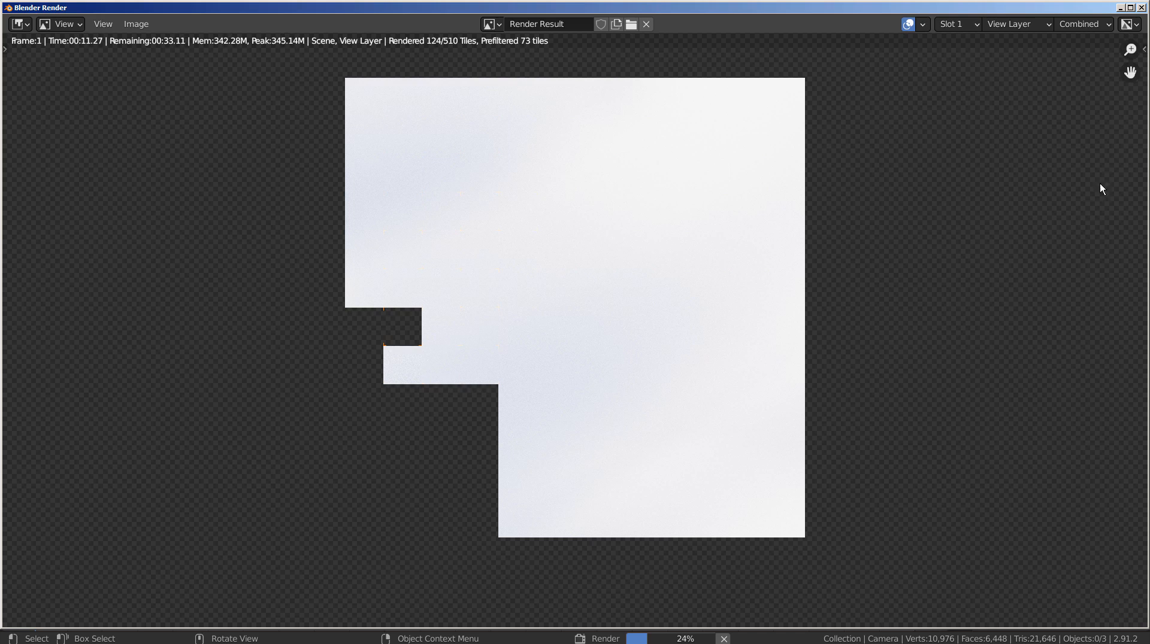
pyautogui.press('Escape')
pyautogui.press('Escape')
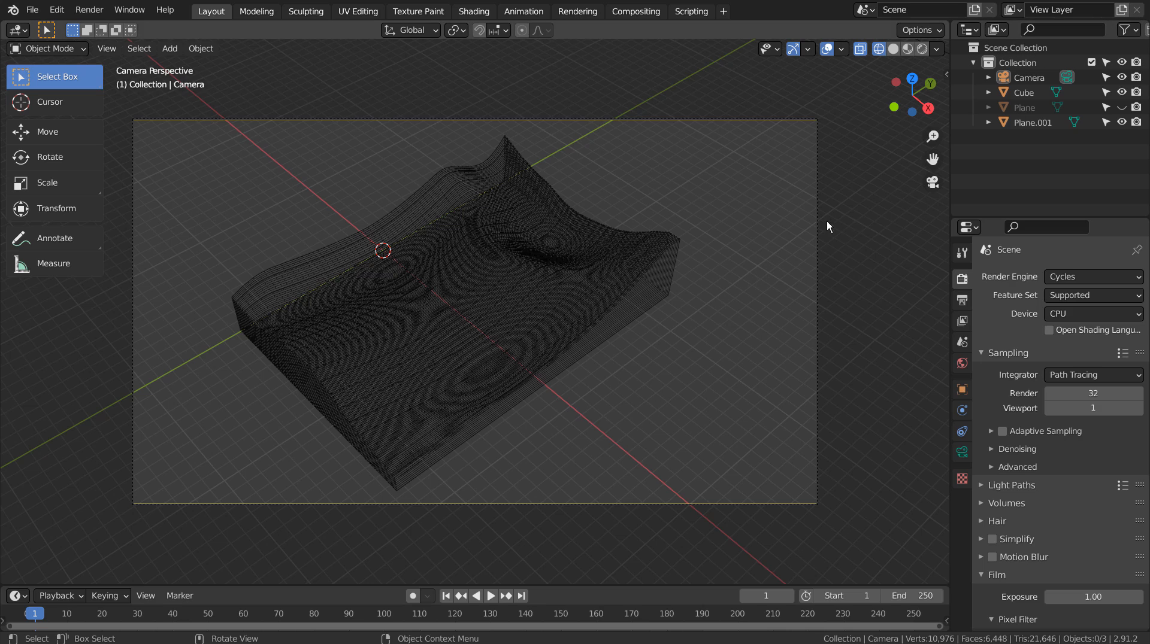
# Exclude the object named Plane from renders, make it unselectable and keep it hidden in the viewport
pyautogui.click(1136, 107)
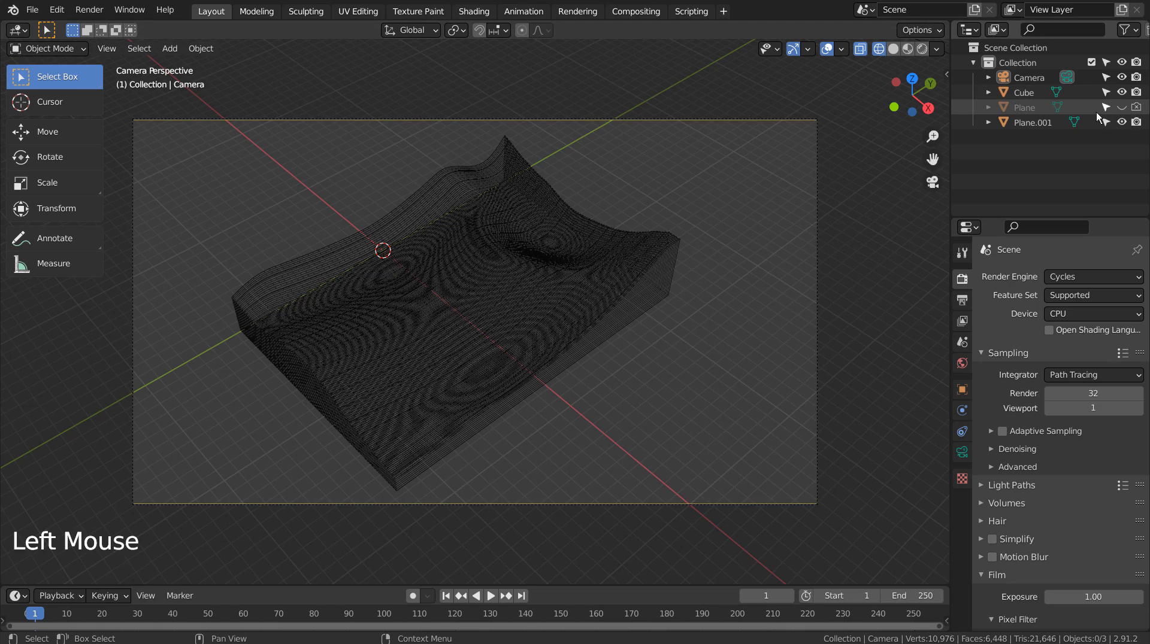
pyautogui.click(1121, 108)
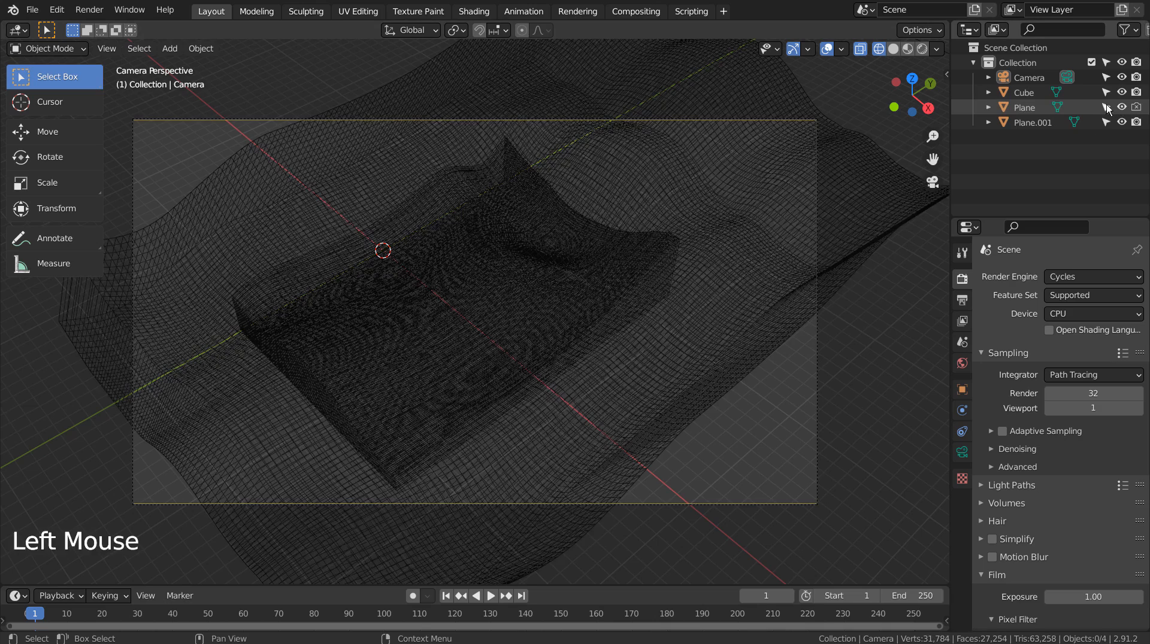
pyautogui.click(1106, 108)
pyautogui.click(1122, 108)
# Save the file and render the camera view again without the excluded wavy plane
pyautogui.click(793, 256)
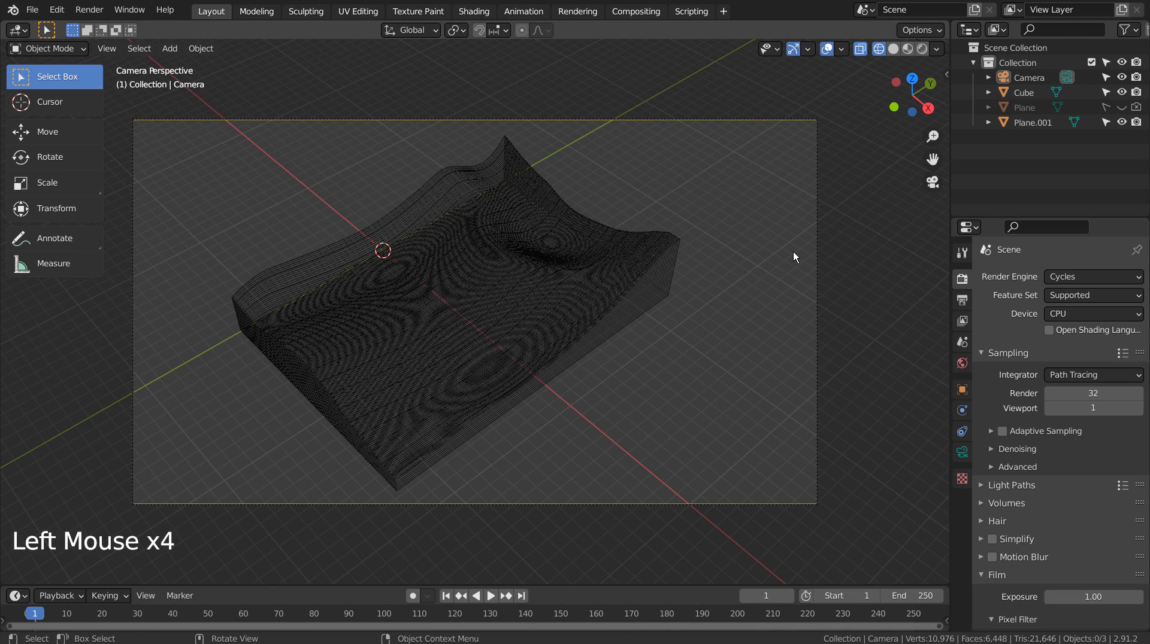
pyautogui.hotkey('ctrl', 's')
pyautogui.press('F12')
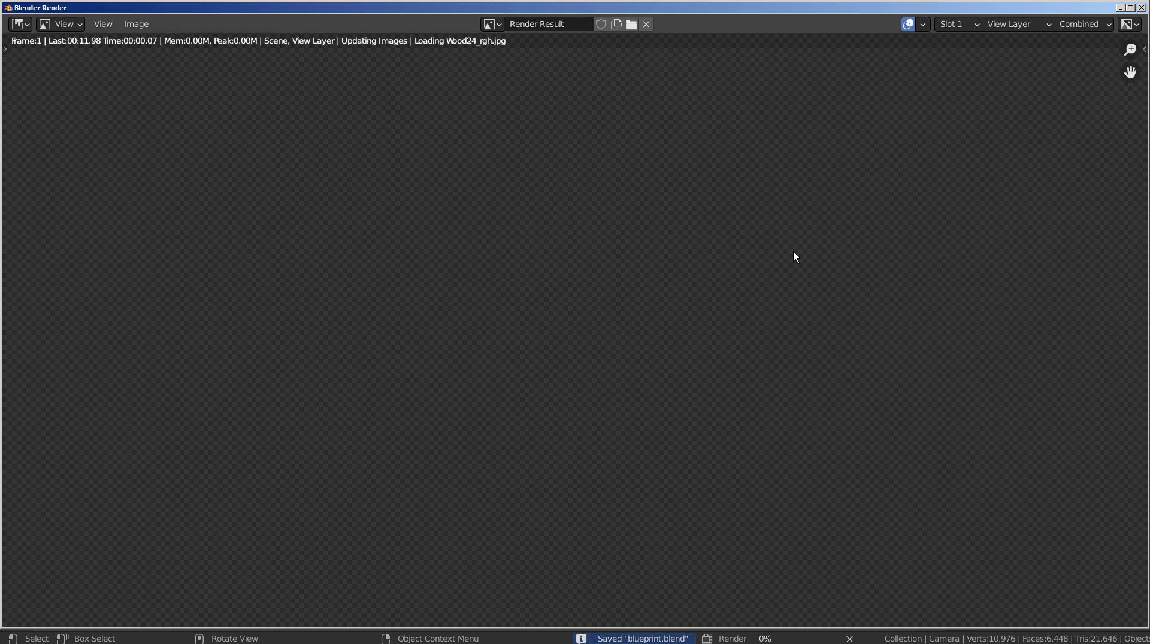